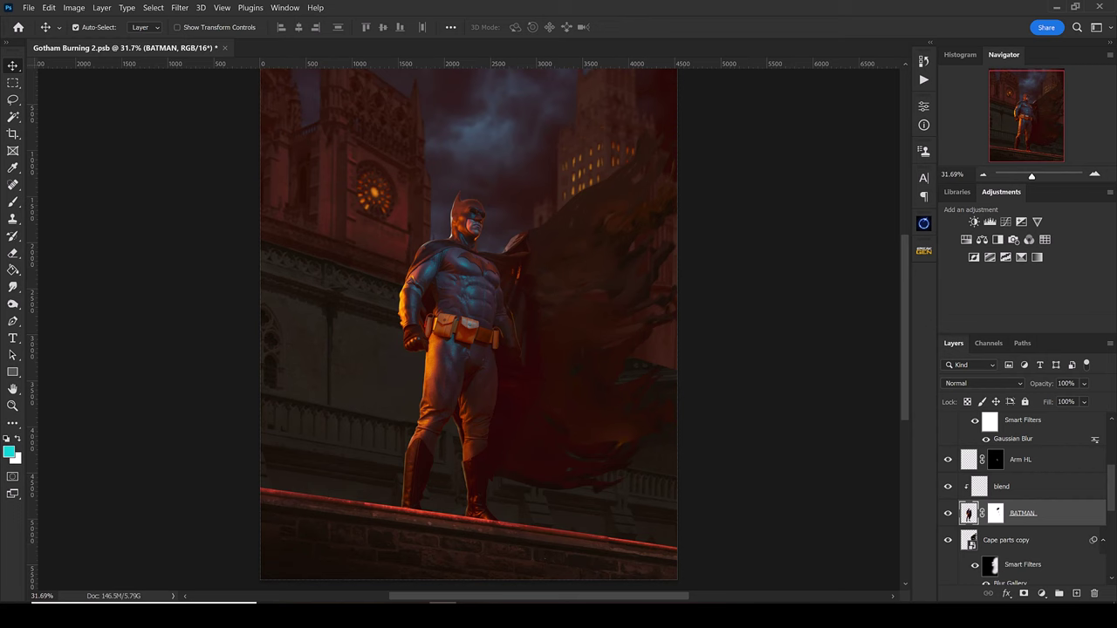
Step: Switch to Bridge and preview flame images in the Trails folder of Fire FX Vol 1 TransP, comparing them with the ledge in Photoshop
left_click(416, 611)
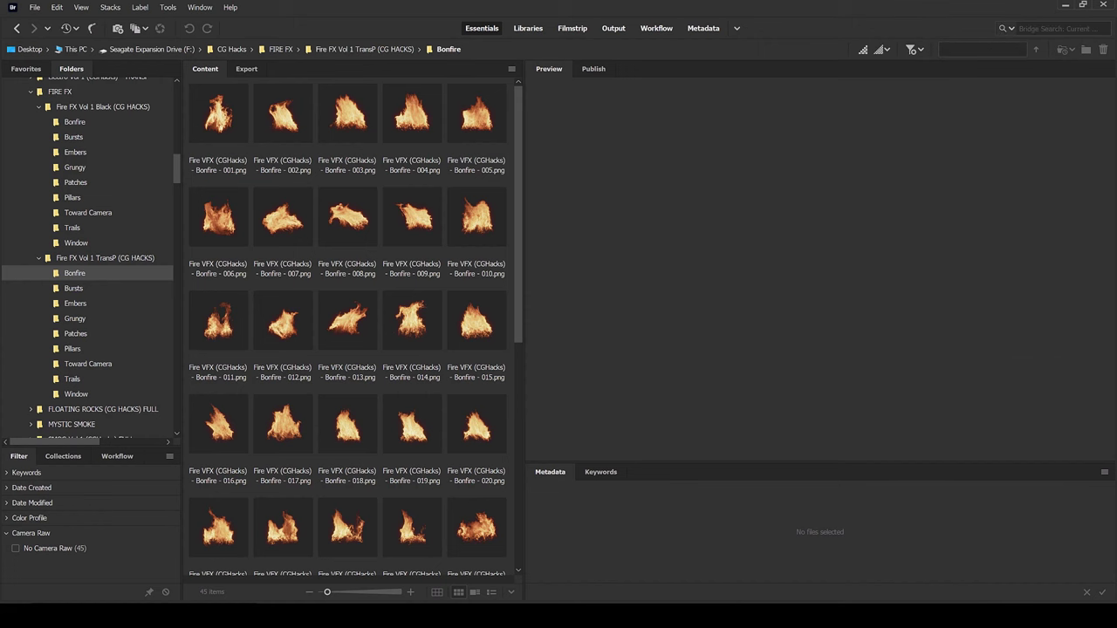
left_click(73, 381)
left_click(354, 329)
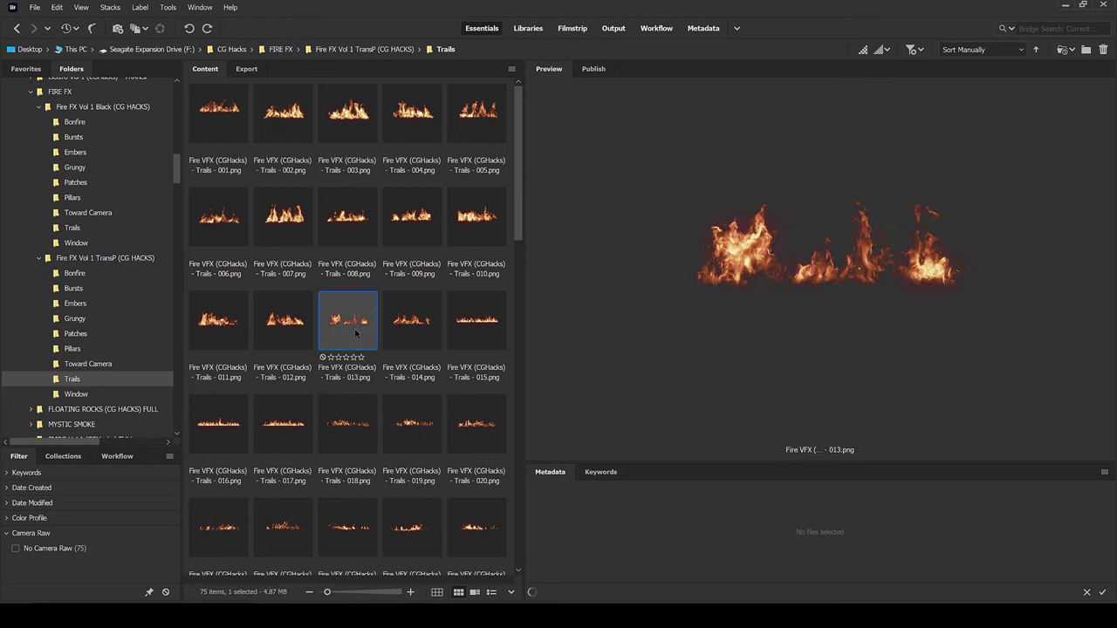
scroll(355, 328, "down", 7)
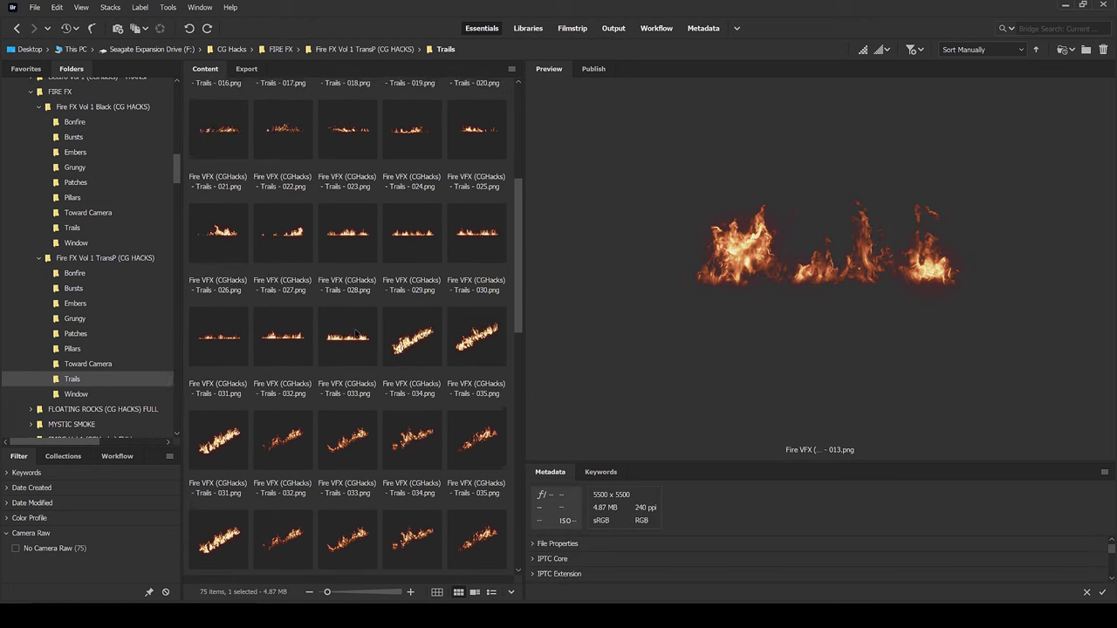
left_click(355, 358)
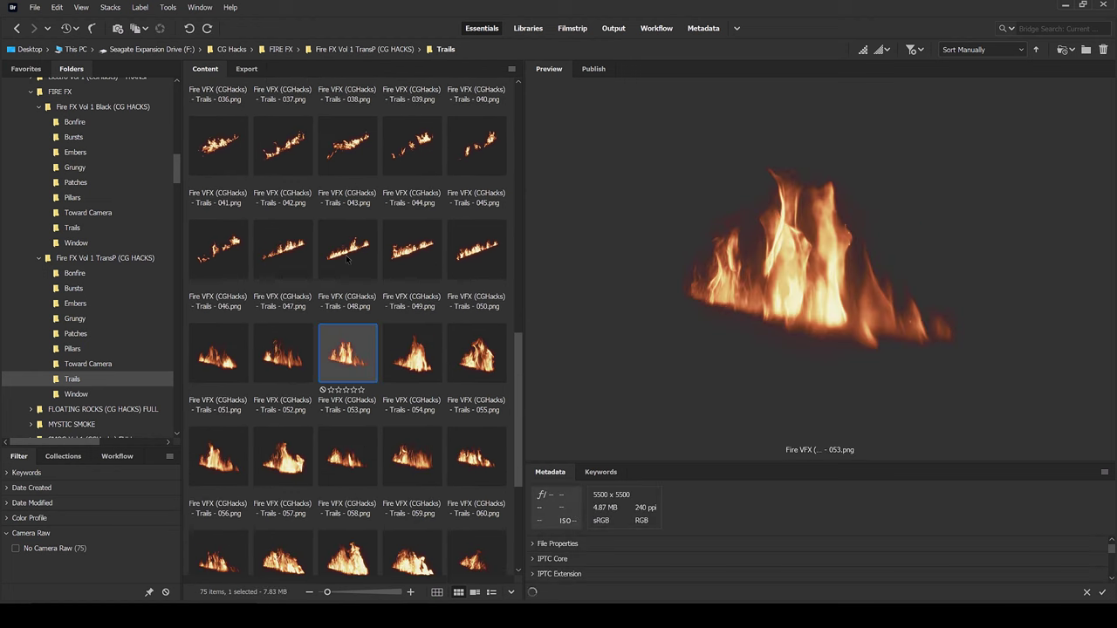
left_click(346, 258)
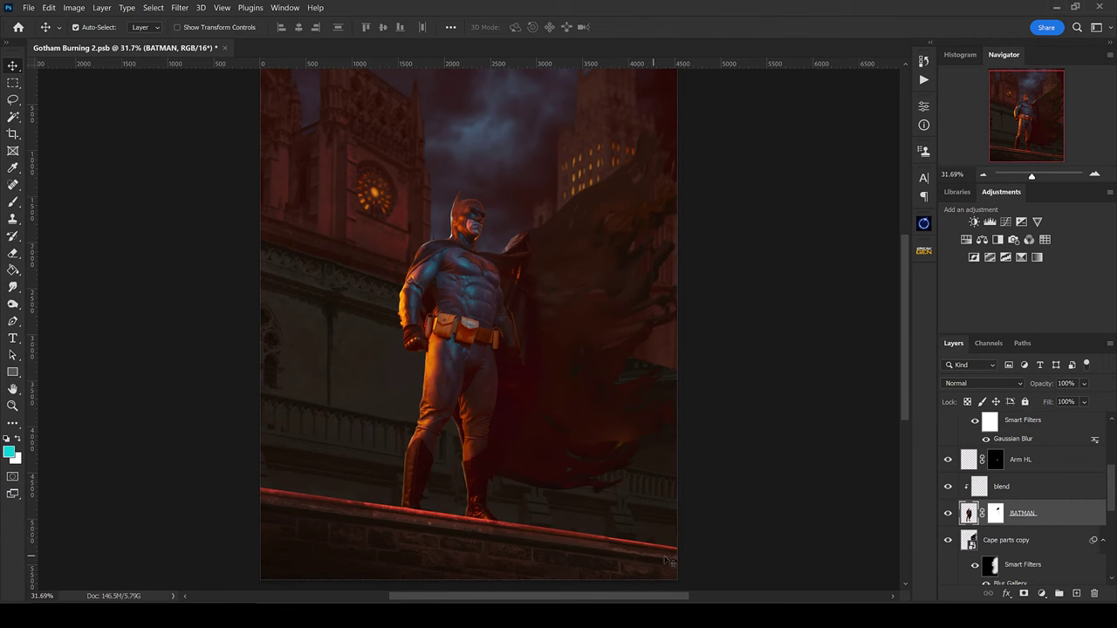
scroll(375, 393, "up", 2)
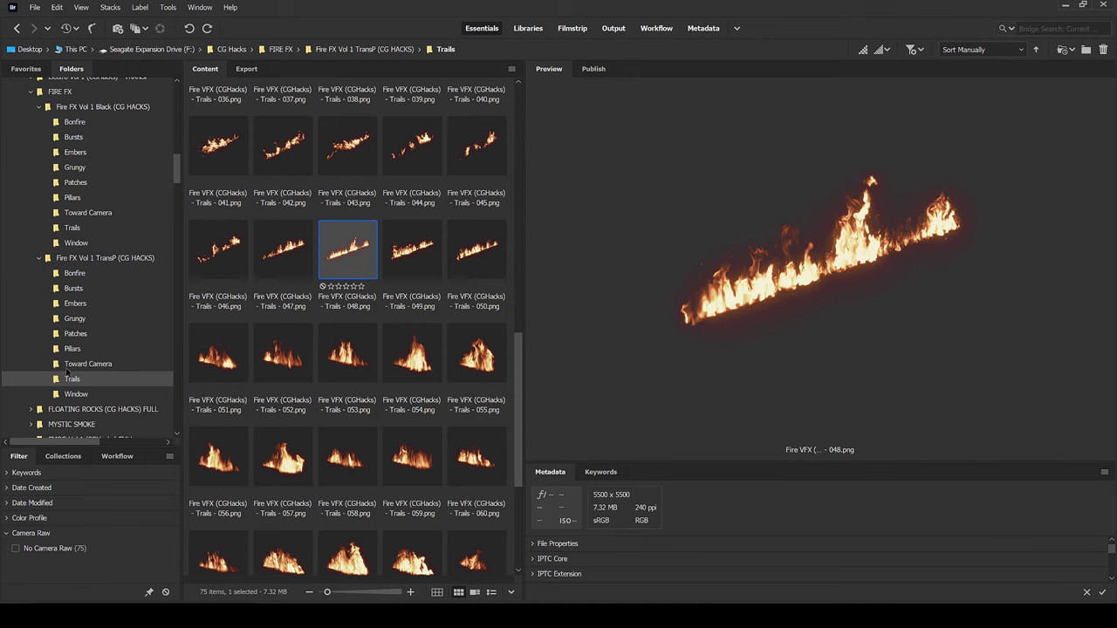
Step: Preview flame images in the Pillars and Window folders of Fire FX Vol 1 TransP in Bridge
left_click(70, 351)
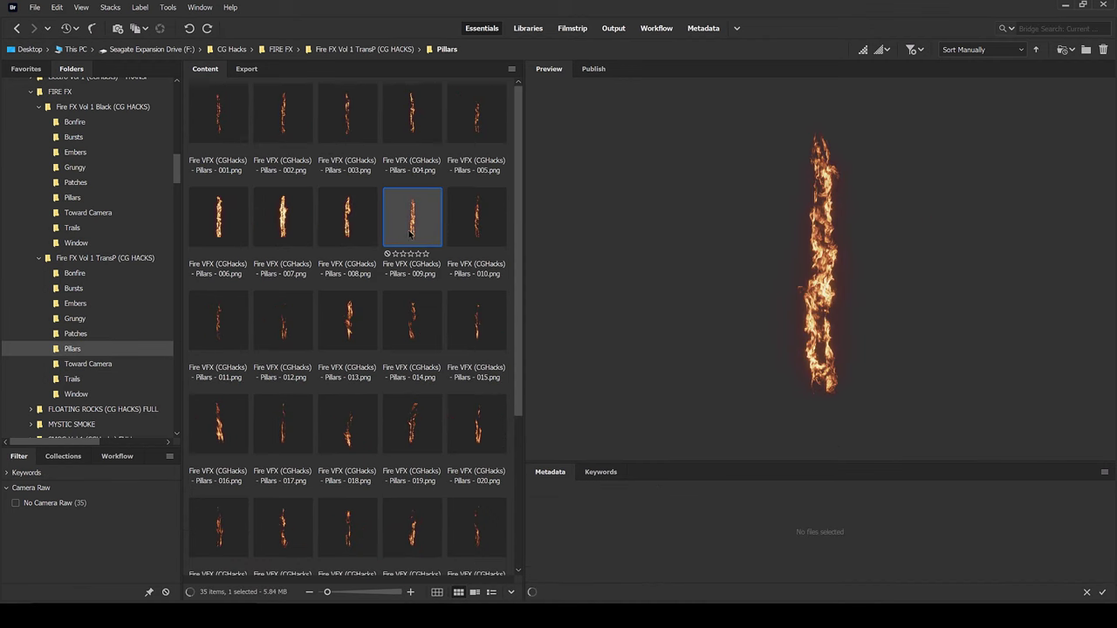
left_click(74, 394)
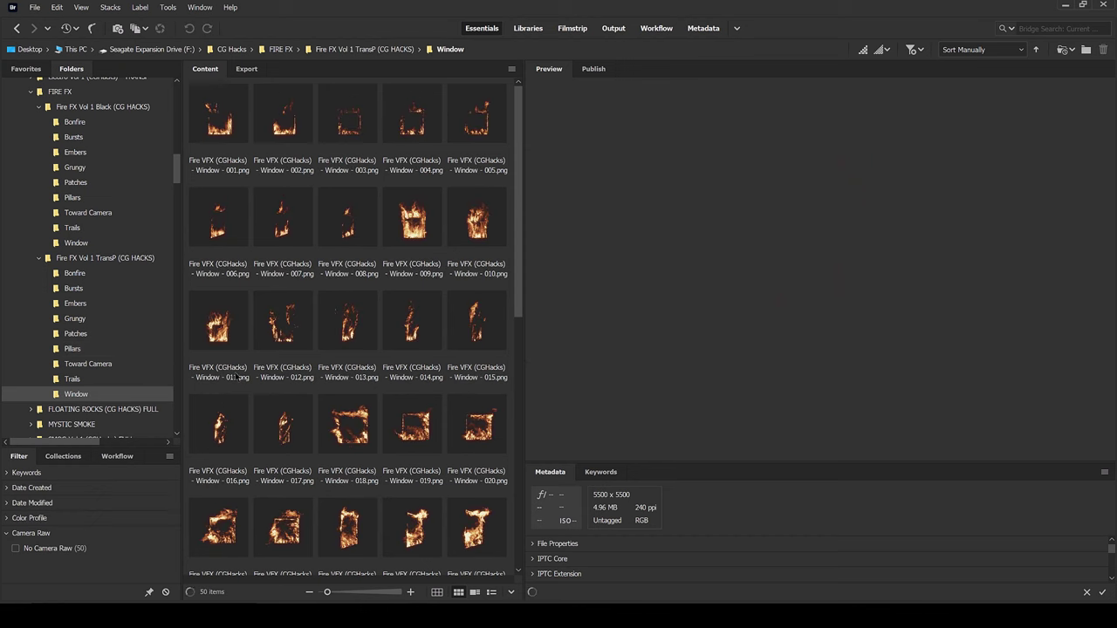
scroll(395, 250, "down", 10)
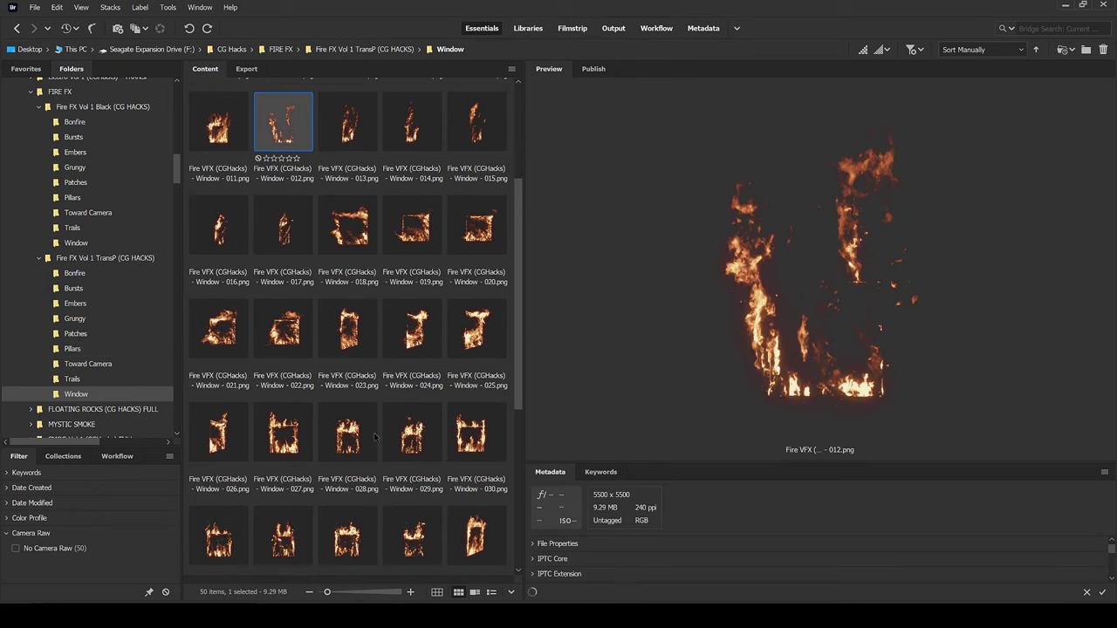
left_click(335, 312)
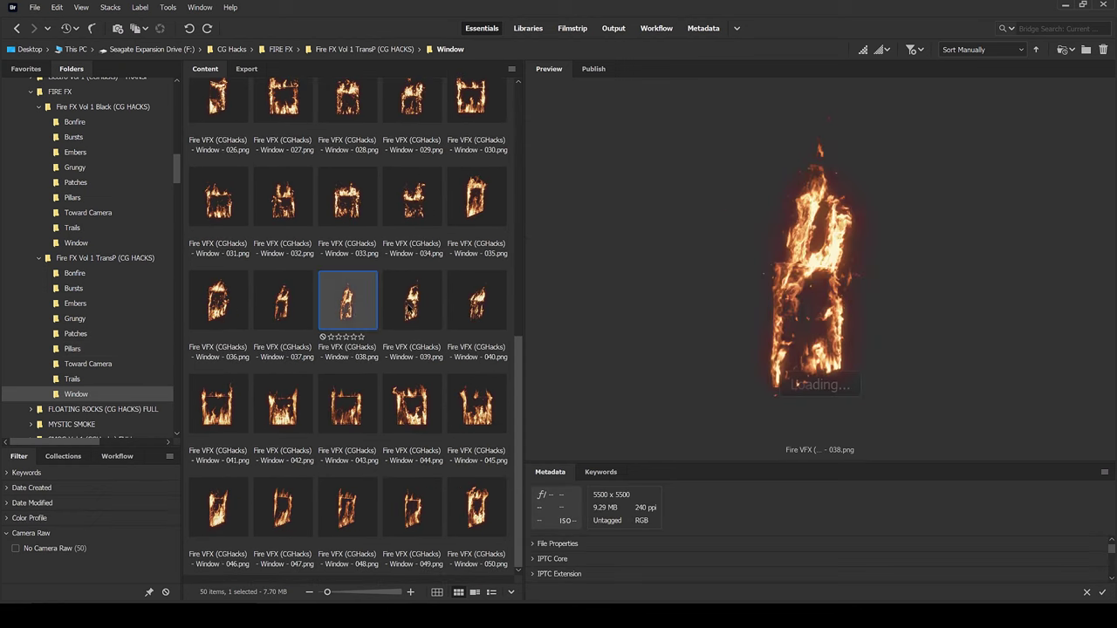
left_click(411, 301)
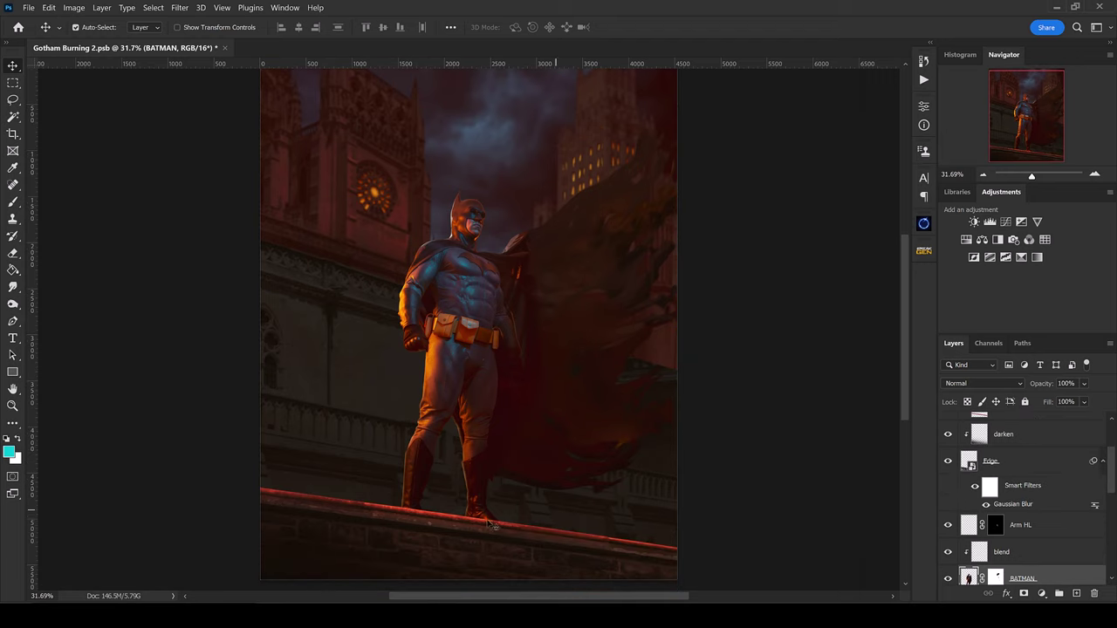
Step: Return to Photoshop and select the Edge layer
left_click(1004, 468)
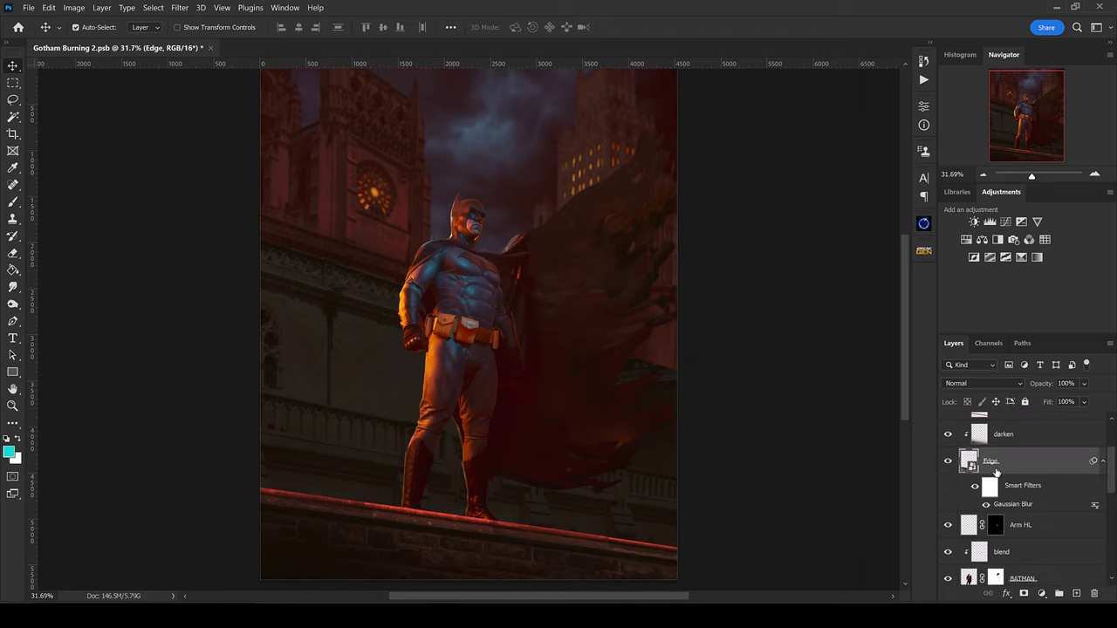
scroll(1003, 475, "up", 2)
scroll(1003, 494, "up", 1)
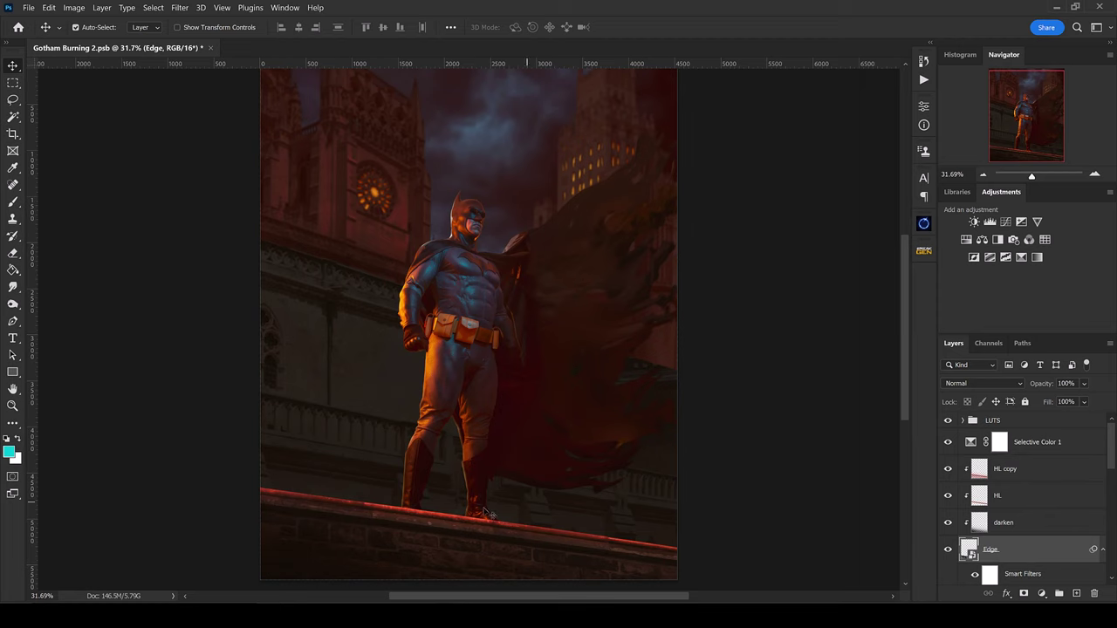
Step: Switch to Bridge and compare the diagonal flame images in the Trails folder, including 037 to 040
key("alt+Tab")
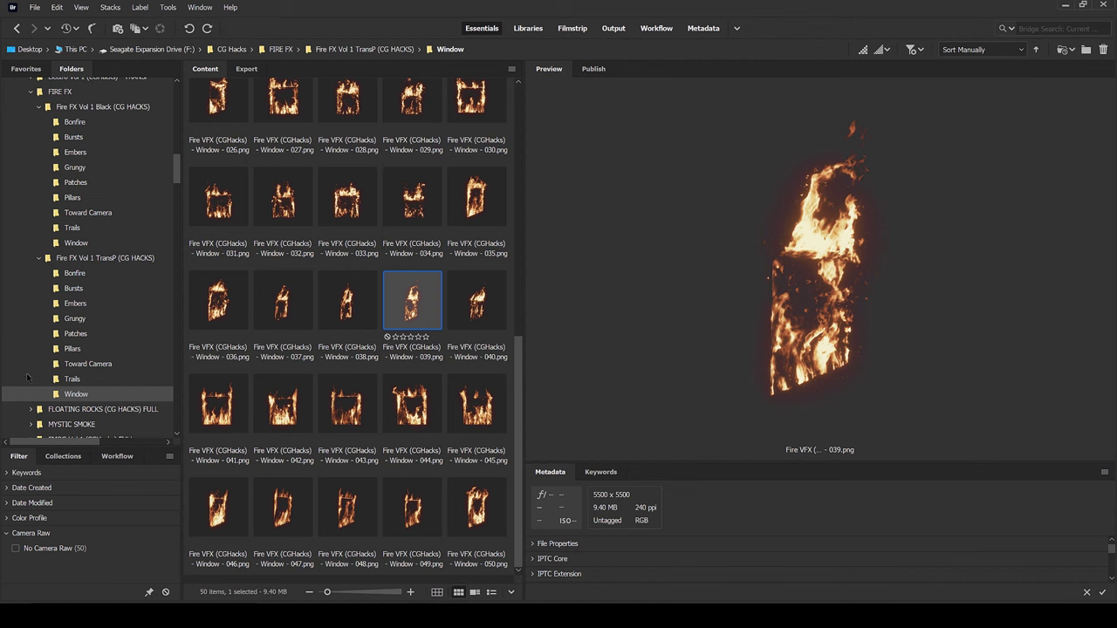
left_click(72, 379)
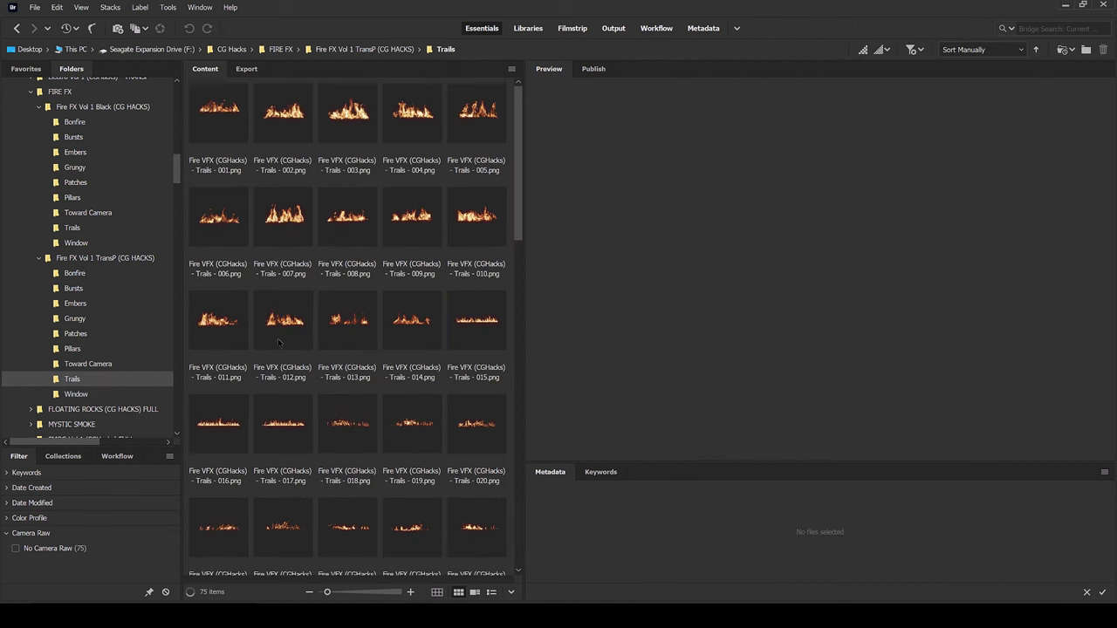
scroll(284, 339, "down", 3)
scroll(288, 338, "down", 4)
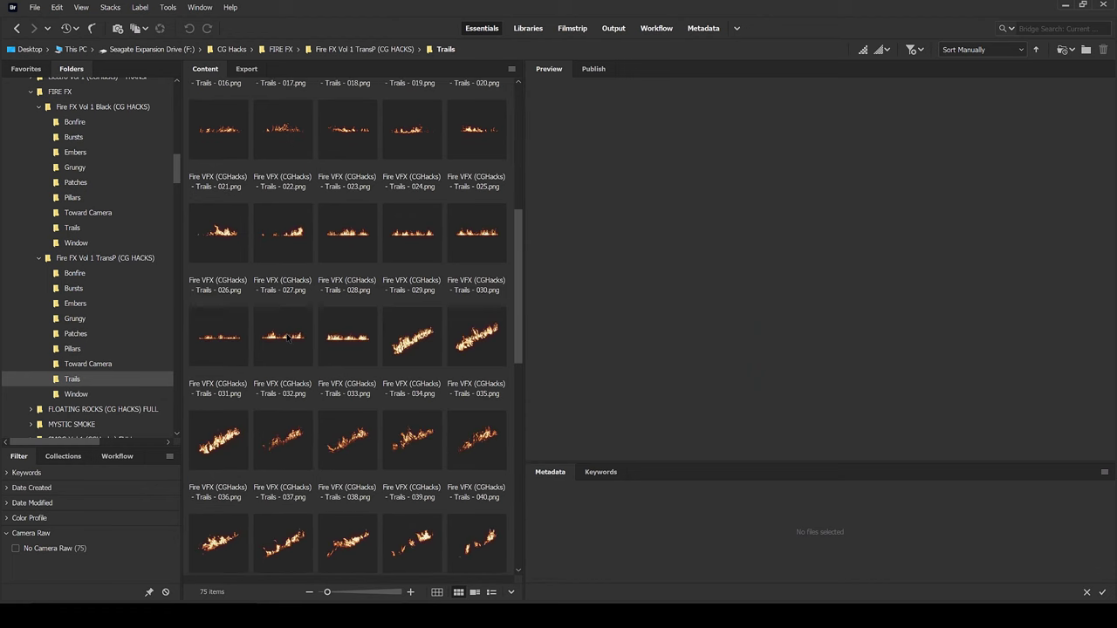
left_click(281, 355)
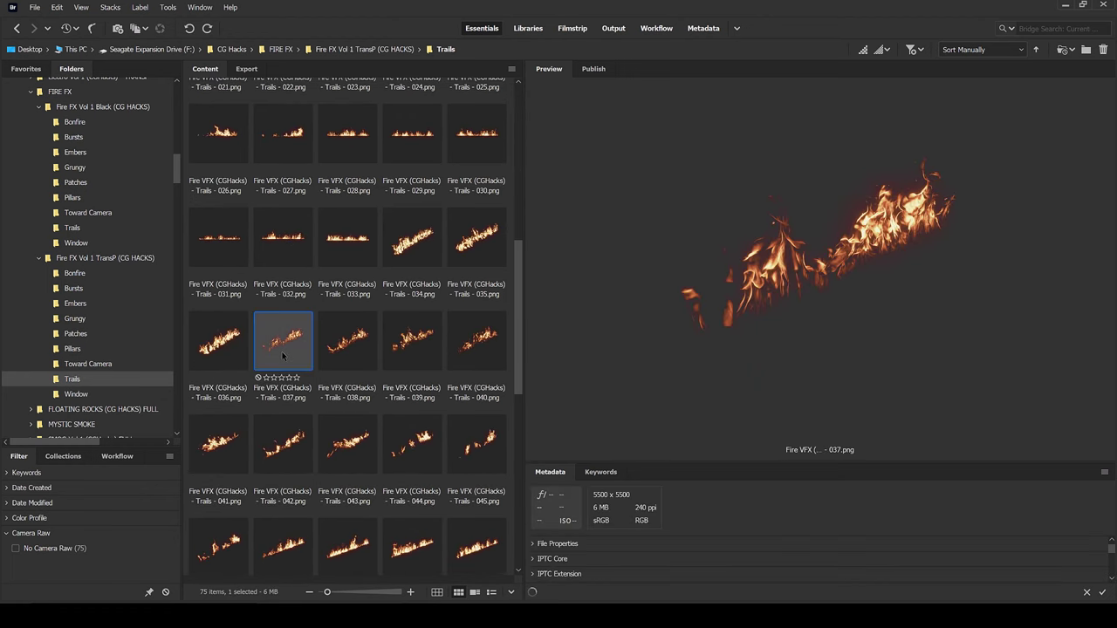
key("Right")
key("Right")
key("Right")
key("Up")
key("Up")
key("Down")
key("Down")
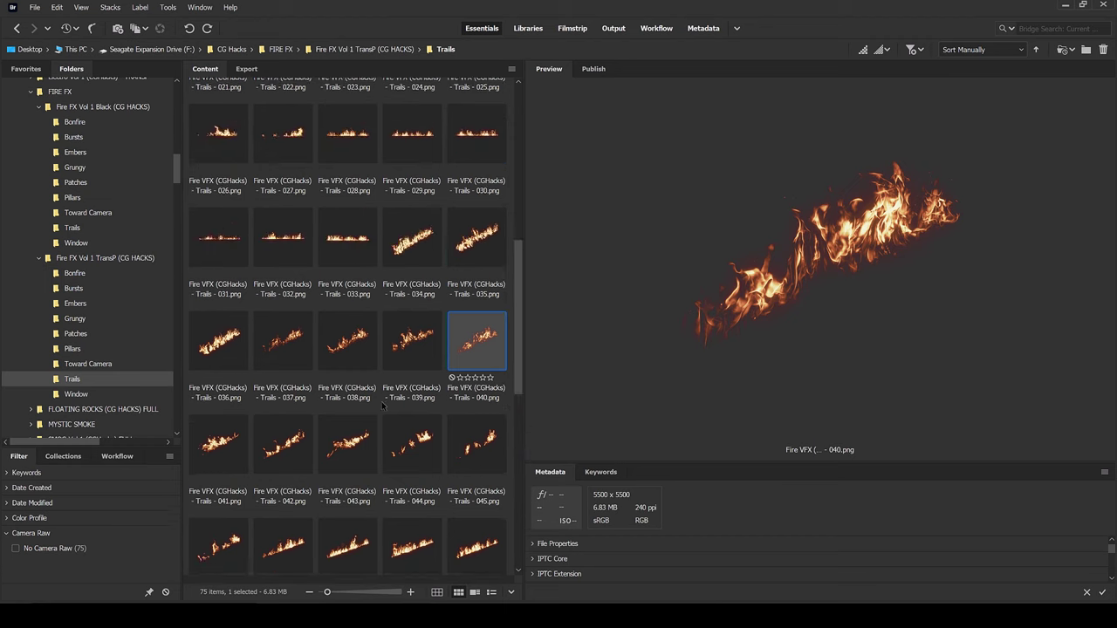
scroll(381, 405, "up", 3)
scroll(381, 406, "down", 1)
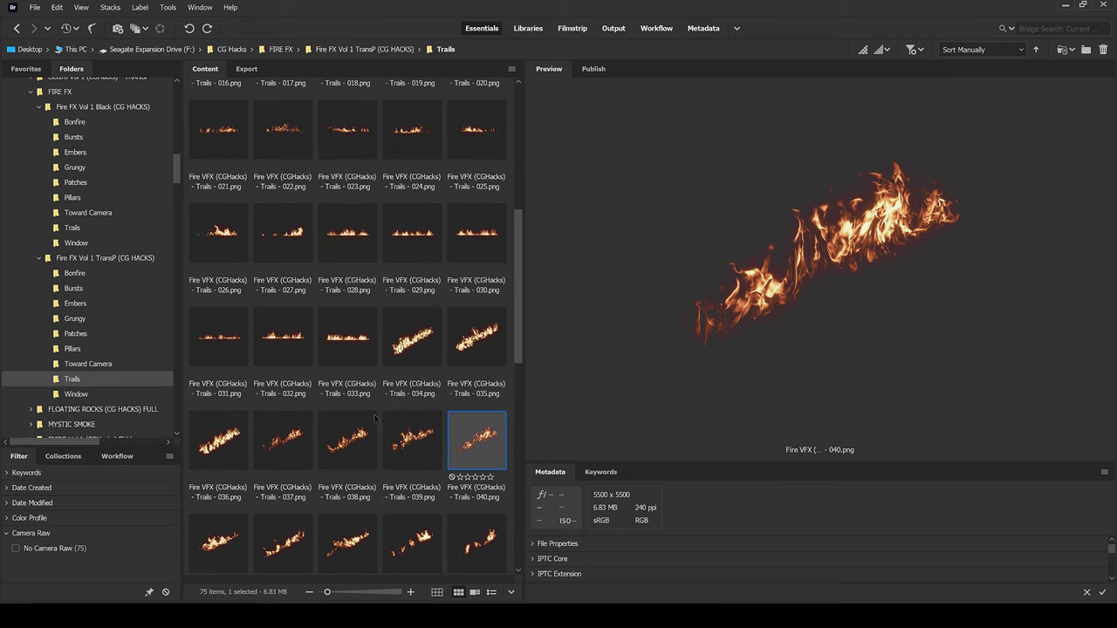
left_click(340, 441)
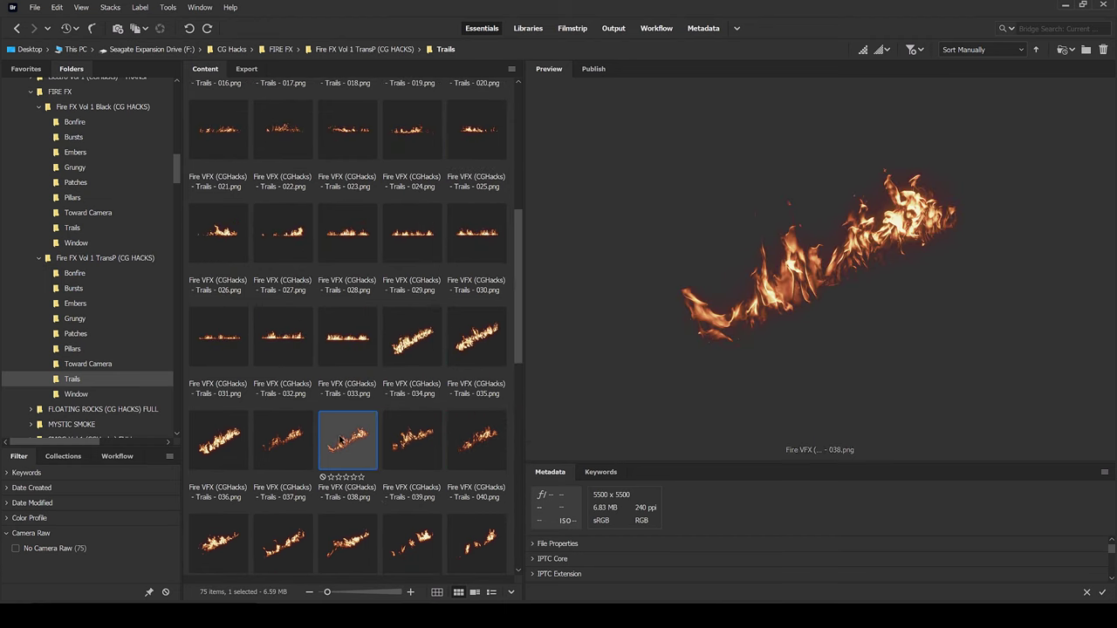
left_click(291, 455)
Step: Place Fire VFX (CGHacks) - Trails - 018.png into the Photoshop document above HL copy and move the flames down onto the ledge
scroll(465, 451, "up", 1)
left_click_drag(347, 224, 352, 498)
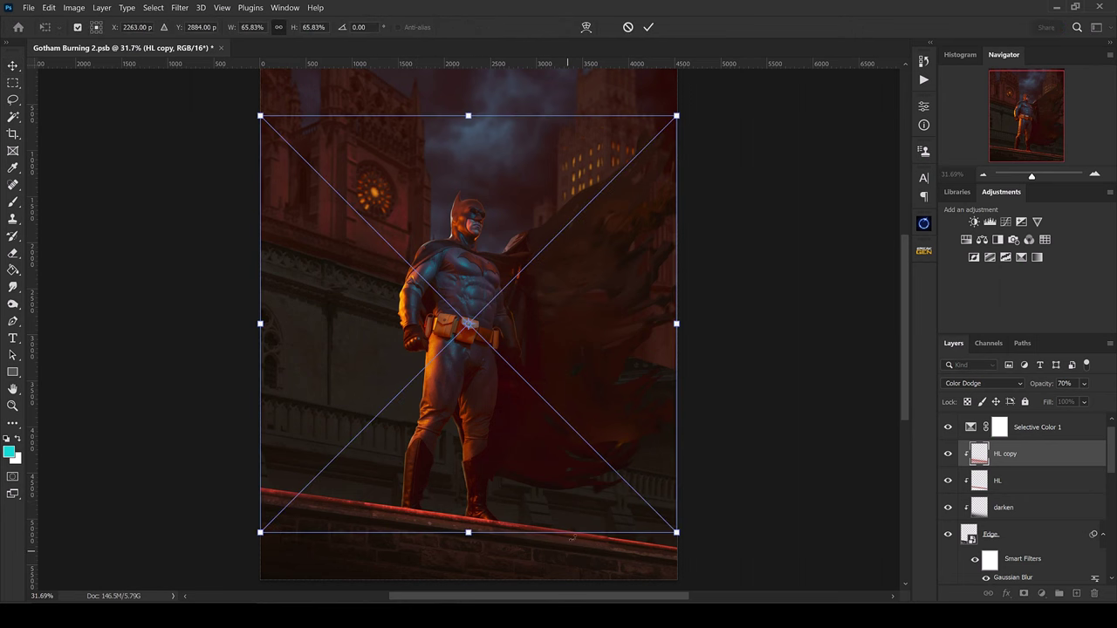
left_click_drag(499, 343, 489, 544)
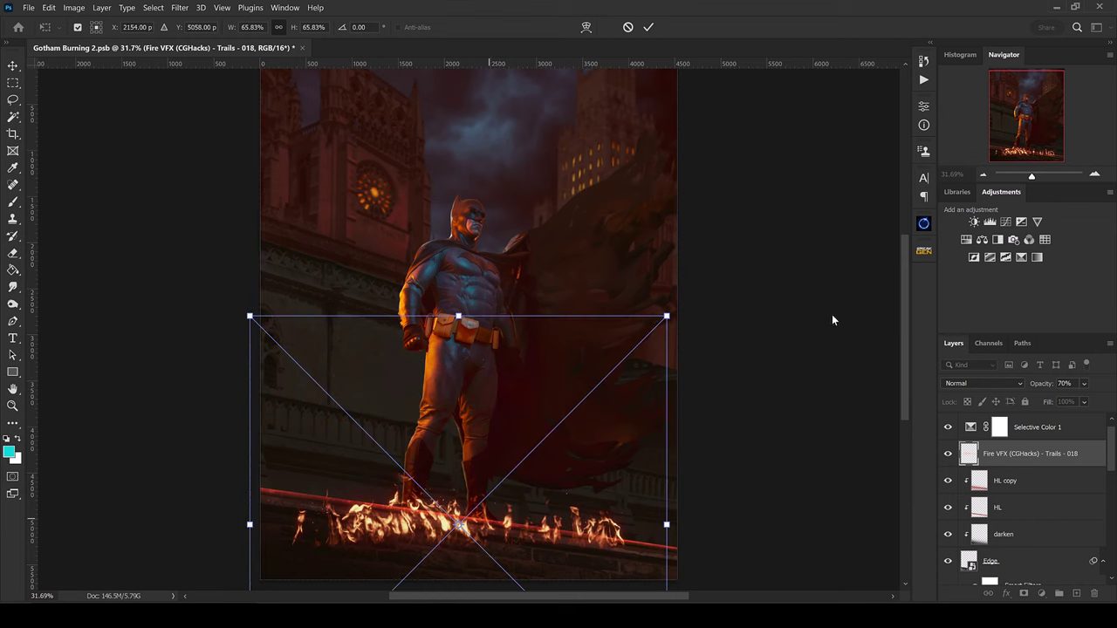
Step: Skew and reposition the Trails - 018 flames to follow the sloping ledge, commit the transform, and hide the layer
left_click_drag(903, 293, 903, 334)
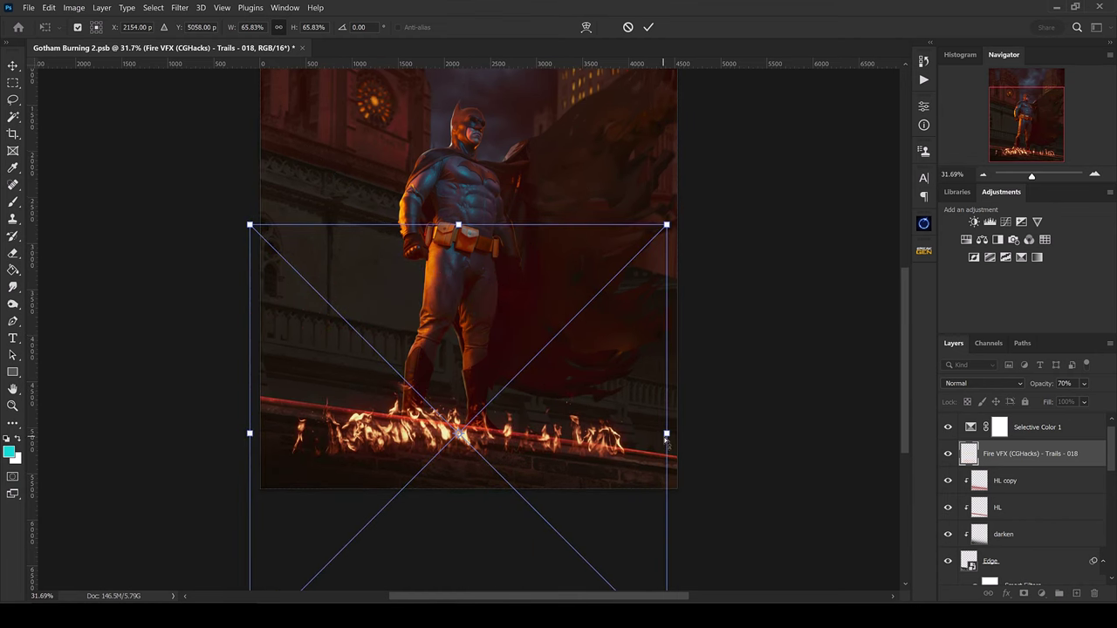
left_click_drag(669, 443, 680, 494)
left_click_drag(522, 448, 532, 423)
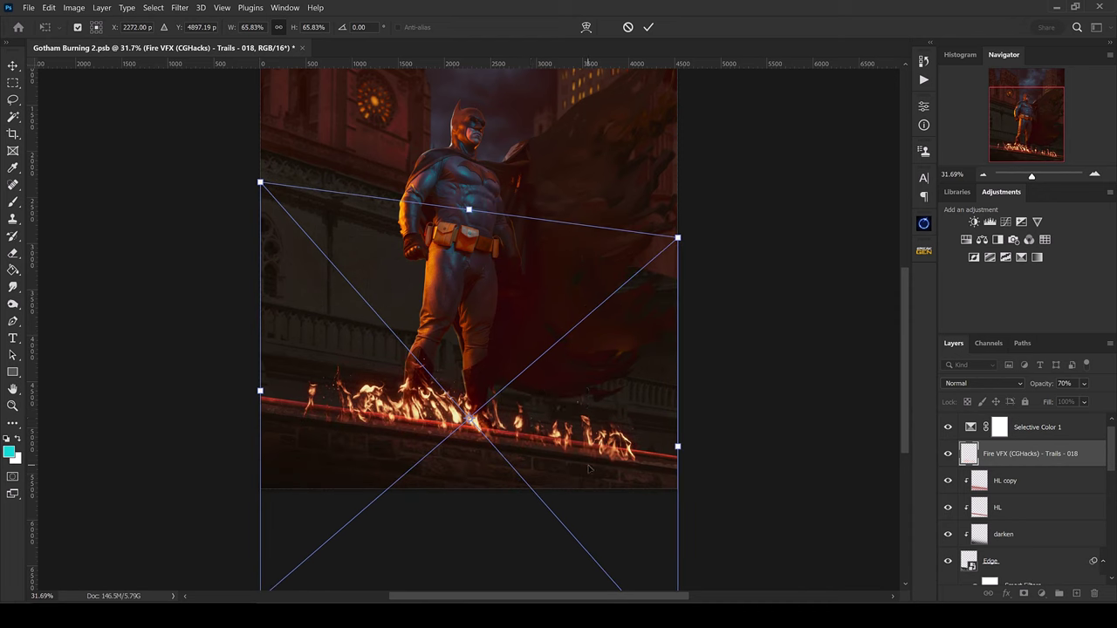
type("2")
key("Return")
key("ctrl+comma")
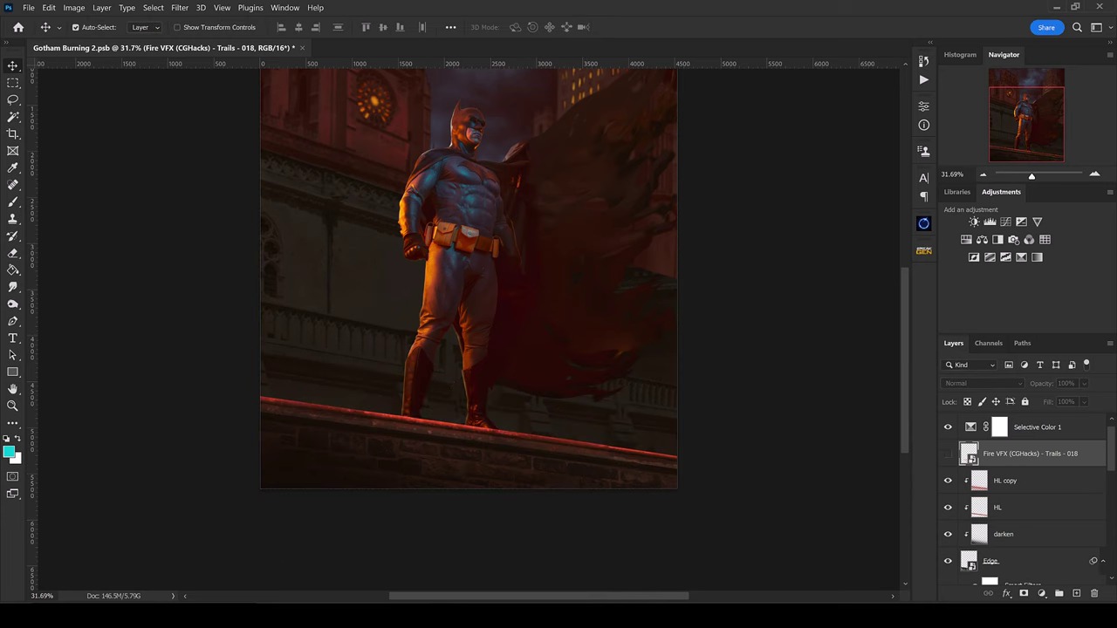
Step: Compare more diagonal Trails images in Bridge and place Fire VFX (CGHacks) - Trails - 040.png into the Photoshop document
key("alt+Tab")
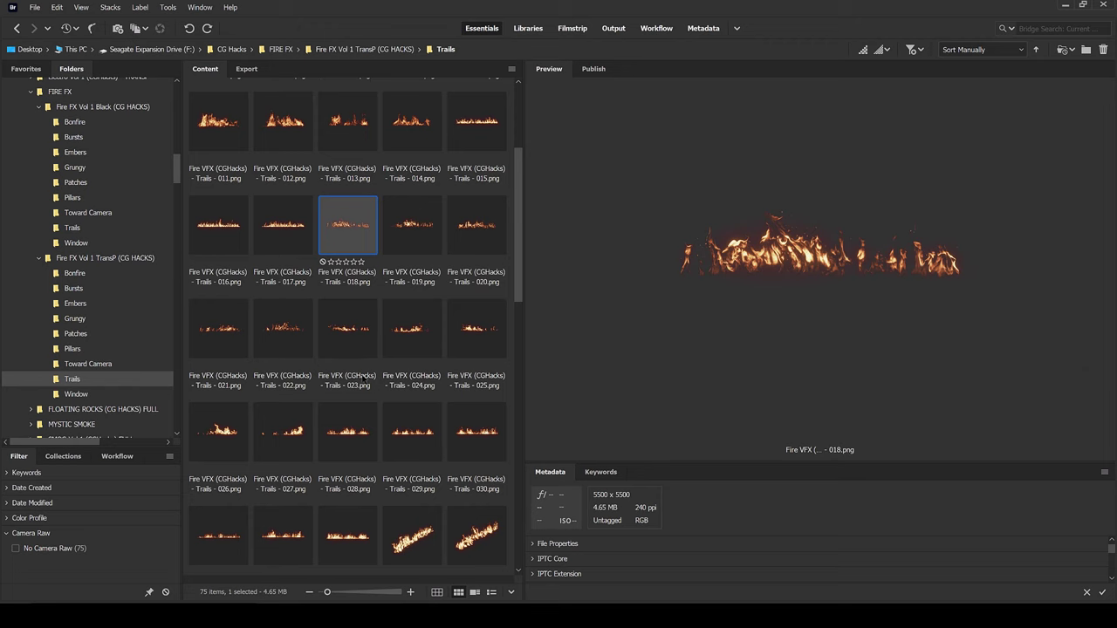
scroll(338, 403, "down", 3)
left_click(358, 454)
left_click(411, 448)
left_click(468, 451)
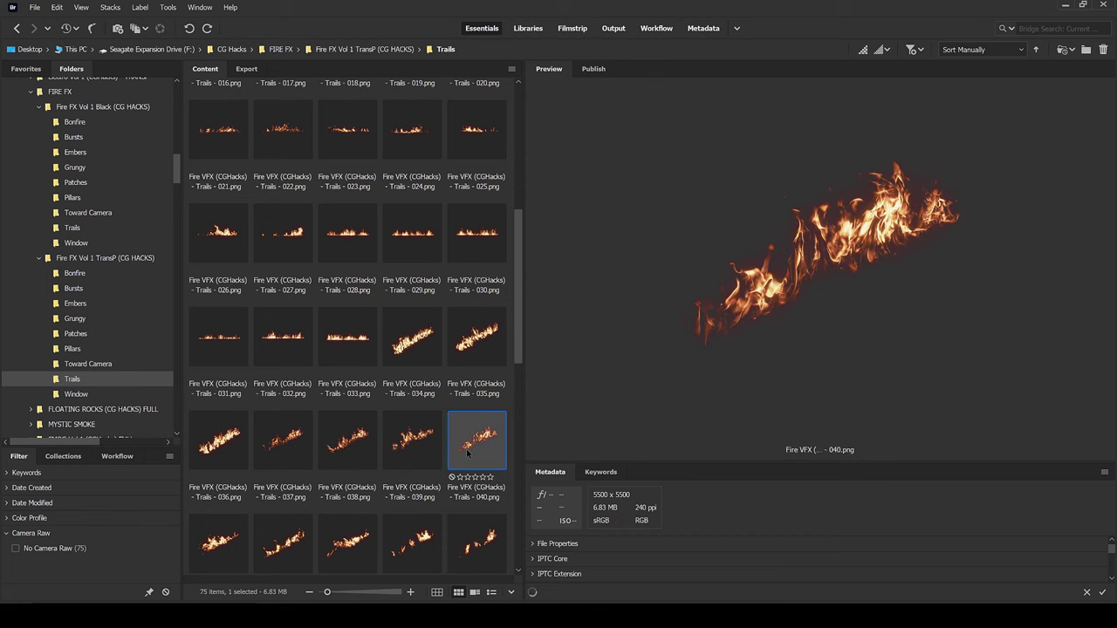
left_click_drag(465, 450, 454, 406)
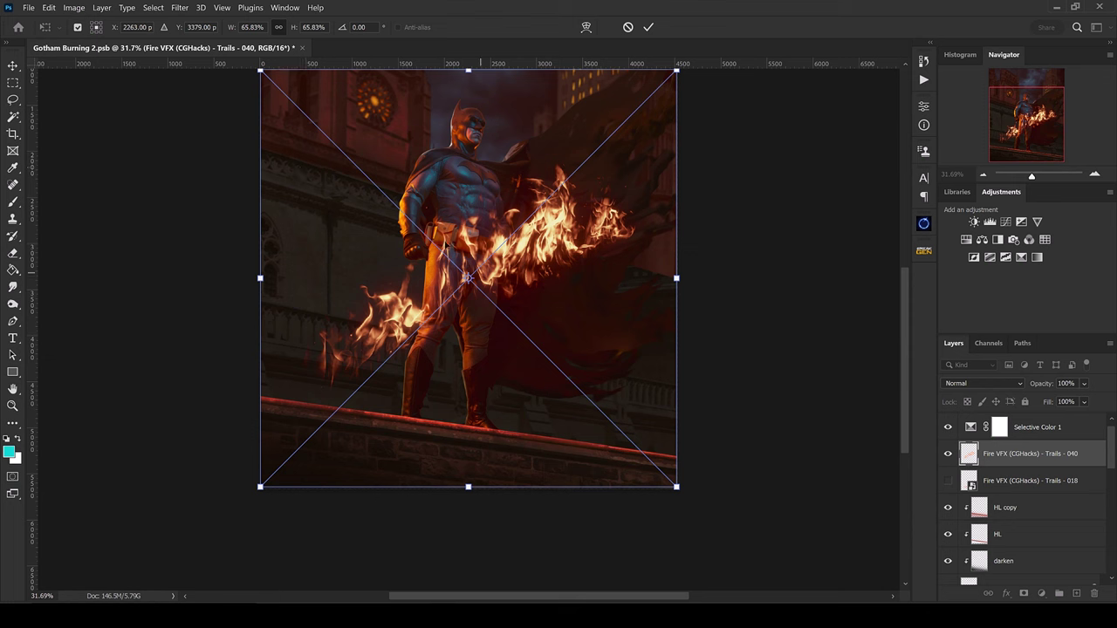
Step: Flip the Trails - 040 flames horizontally, move them down to Batman's feet, and rotate them to follow the sloping ledge
left_click(48, 7)
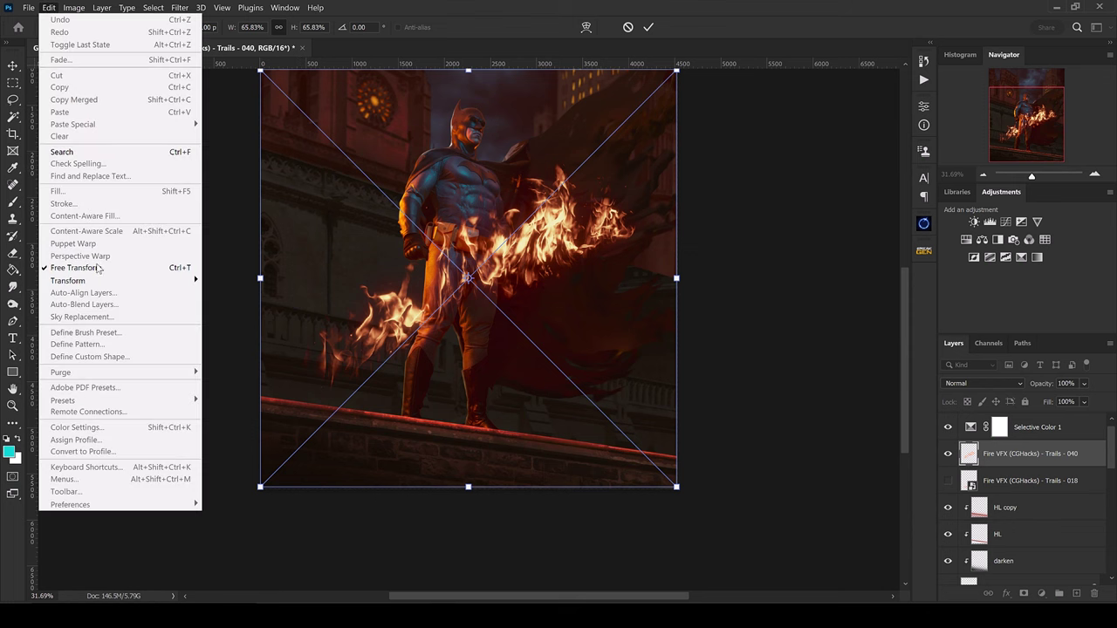
mouse_move(99, 279)
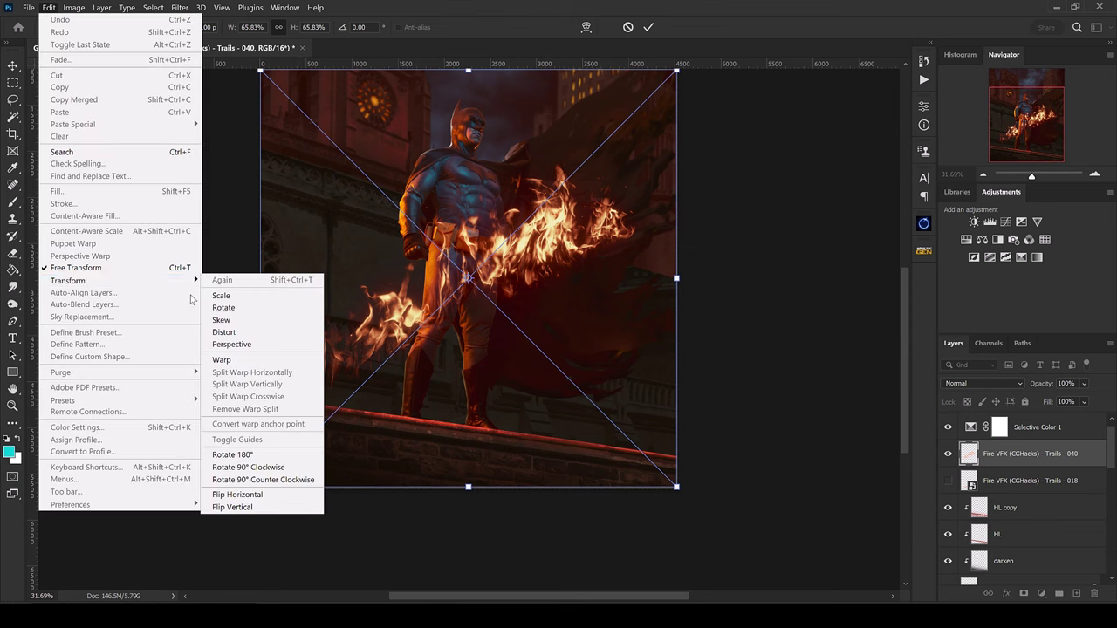
left_click(240, 497)
left_click_drag(447, 284, 449, 387)
left_click_drag(724, 314, 705, 236)
left_click_drag(600, 307, 601, 321)
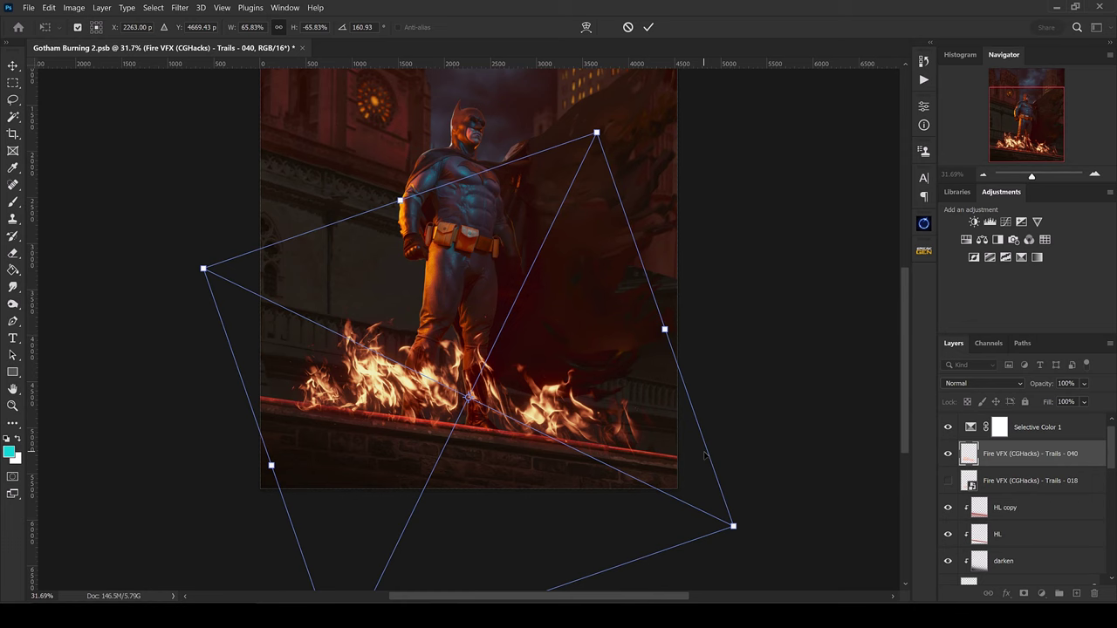
Step: Enlarge the Trails - 040 flames proportionally to about 82% so they span the ledge, commit the transform, and hide the layer
key("ctrl+minus")
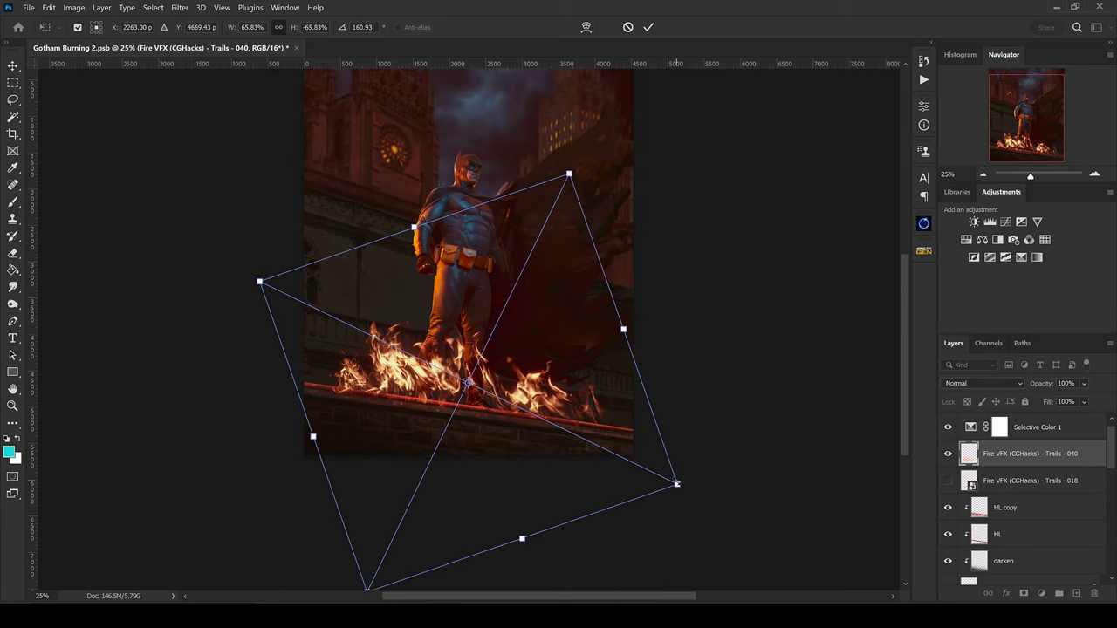
left_click_drag(677, 484, 731, 503)
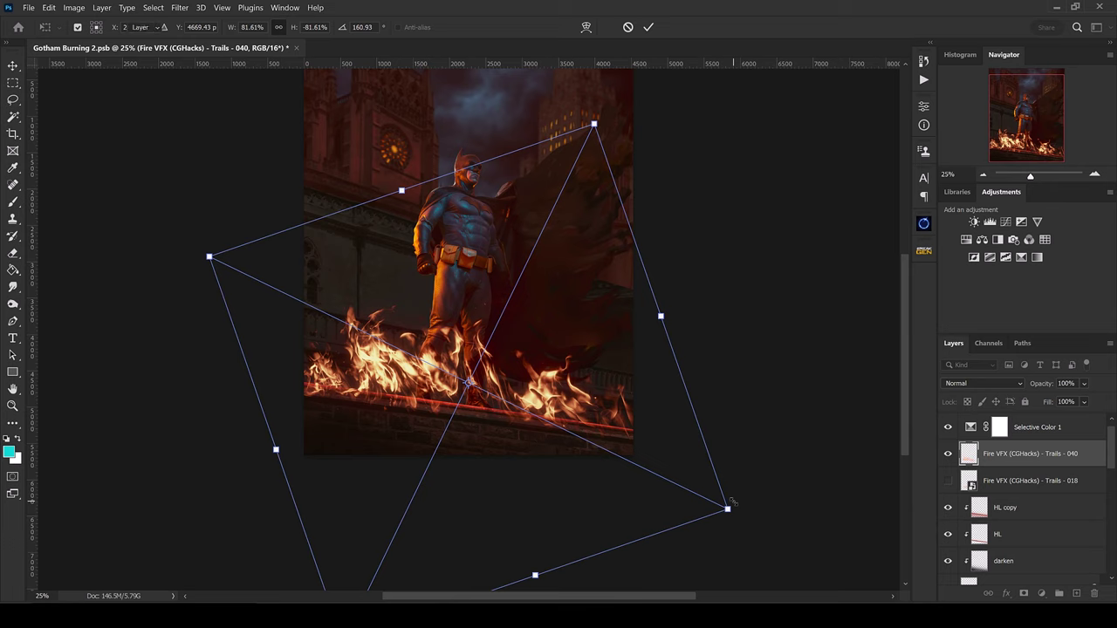
key("Return")
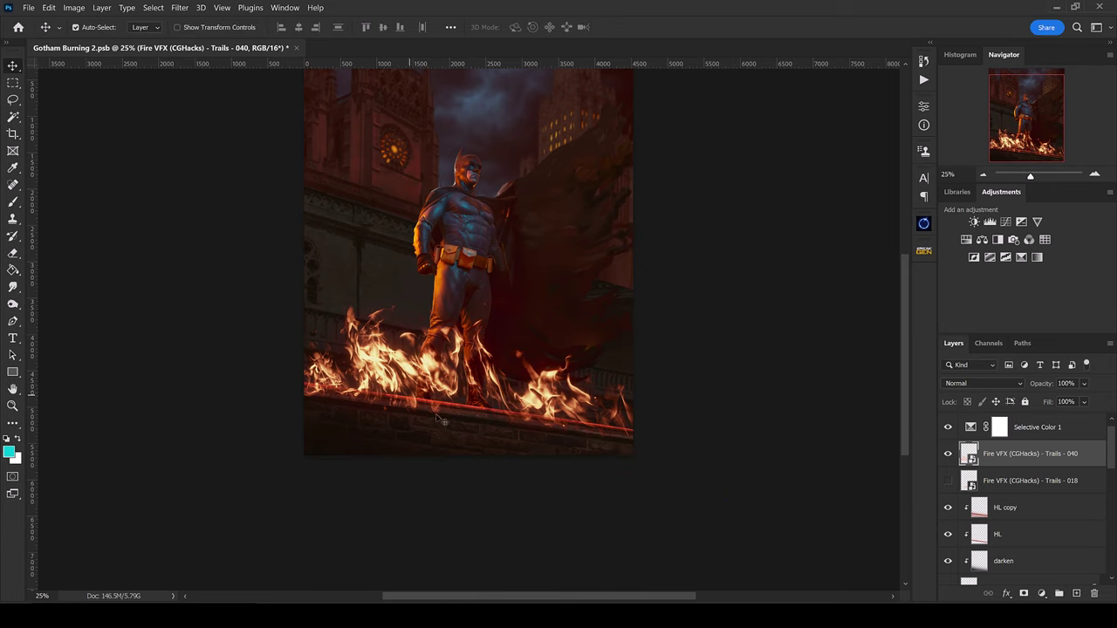
left_click(948, 453)
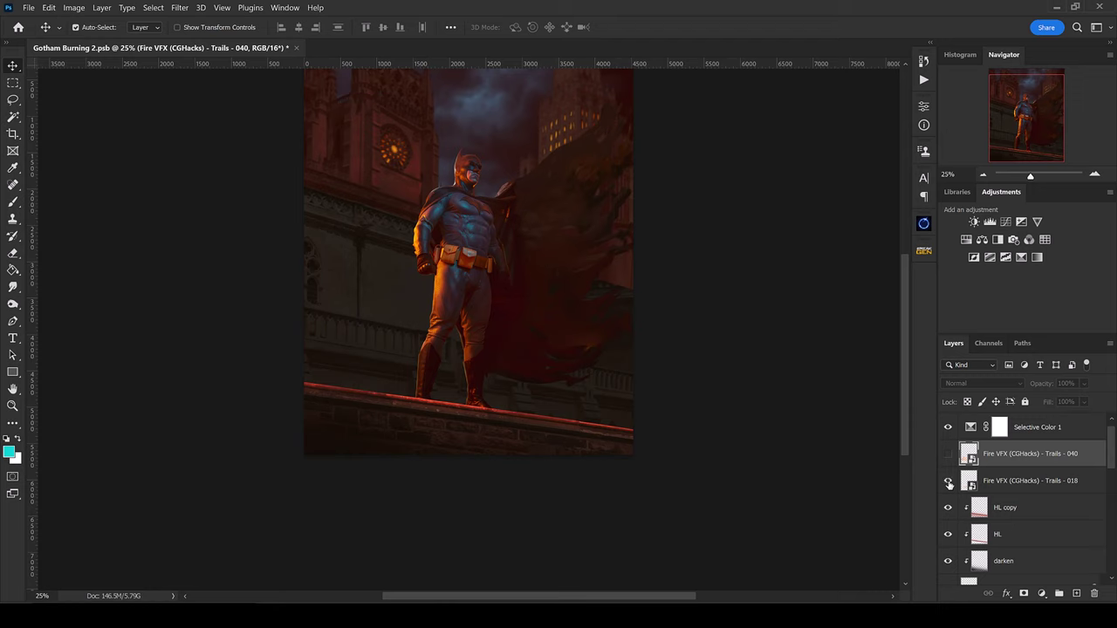
Step: Compare the Trails - 018 and Trails - 040 flames by toggling their visibility, leaving only Trails - 040 shown
left_click(948, 481)
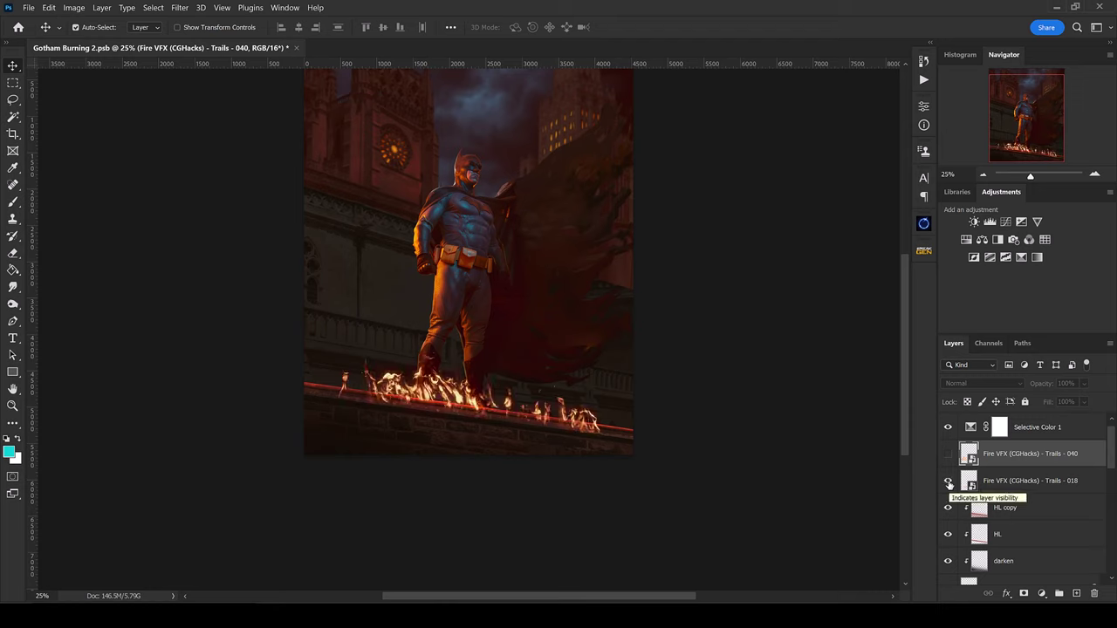
left_click(948, 481)
left_click(948, 454)
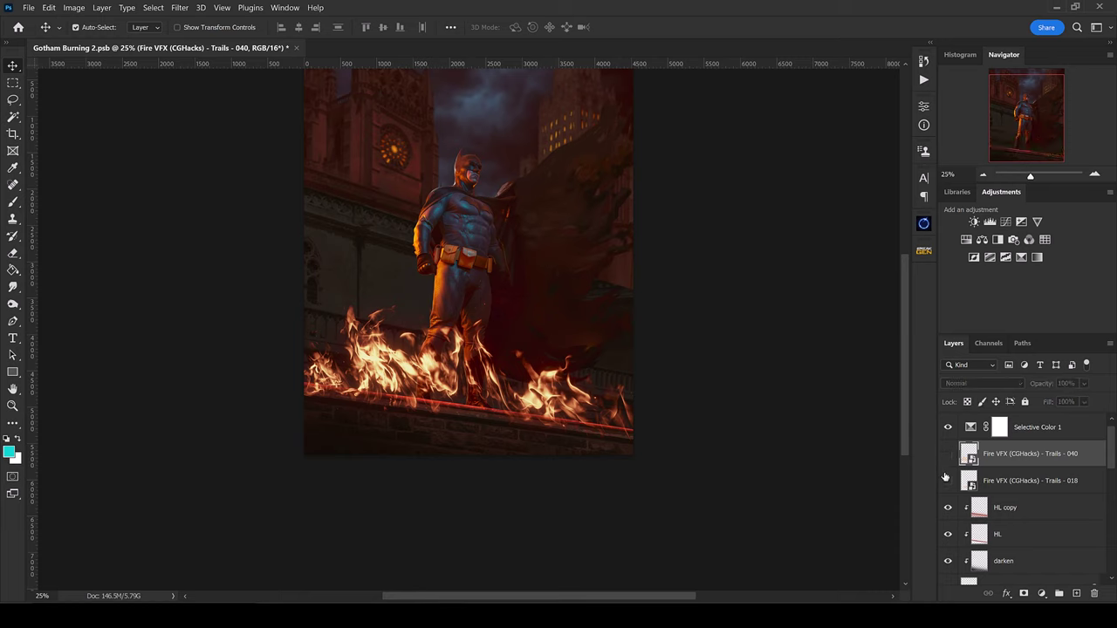
left_click(948, 453)
left_click(948, 481)
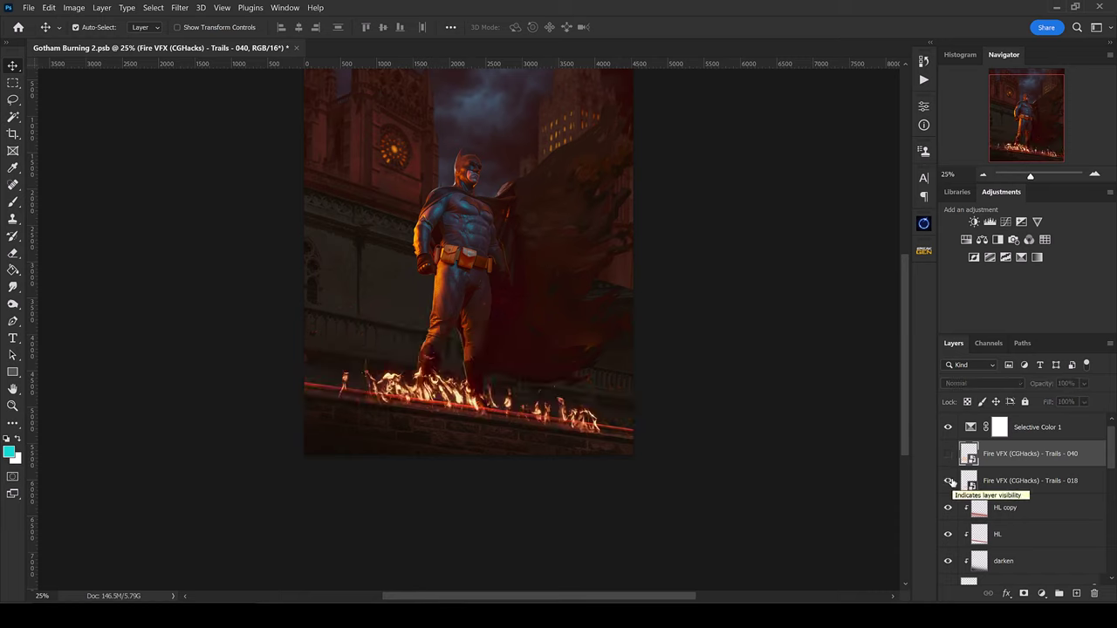
left_click(948, 480)
left_click(949, 481)
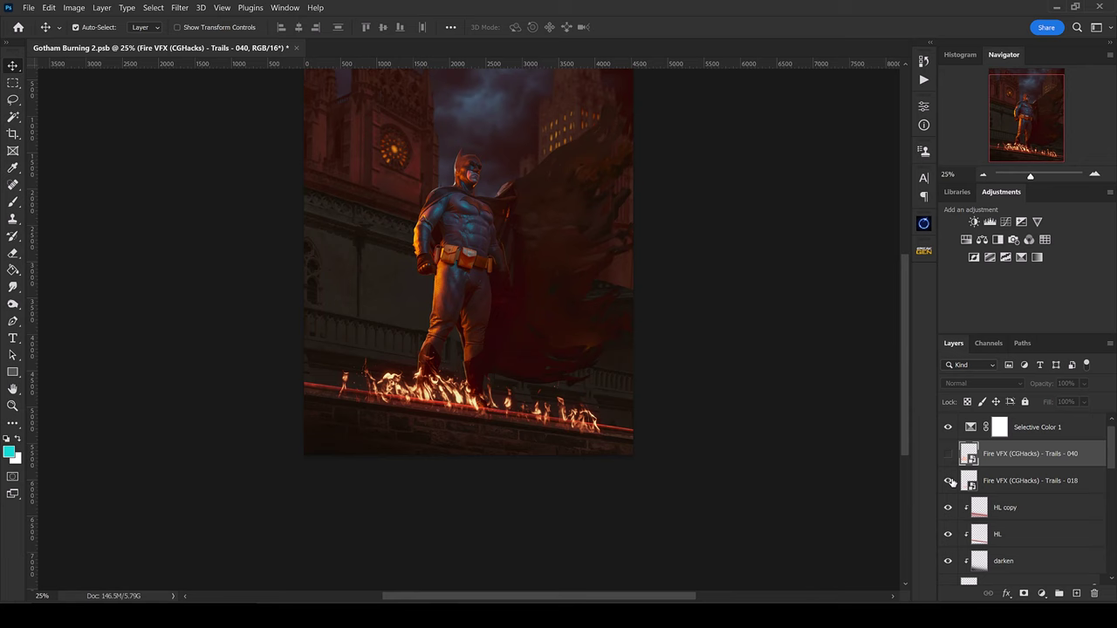
left_click(949, 481)
left_click(948, 454)
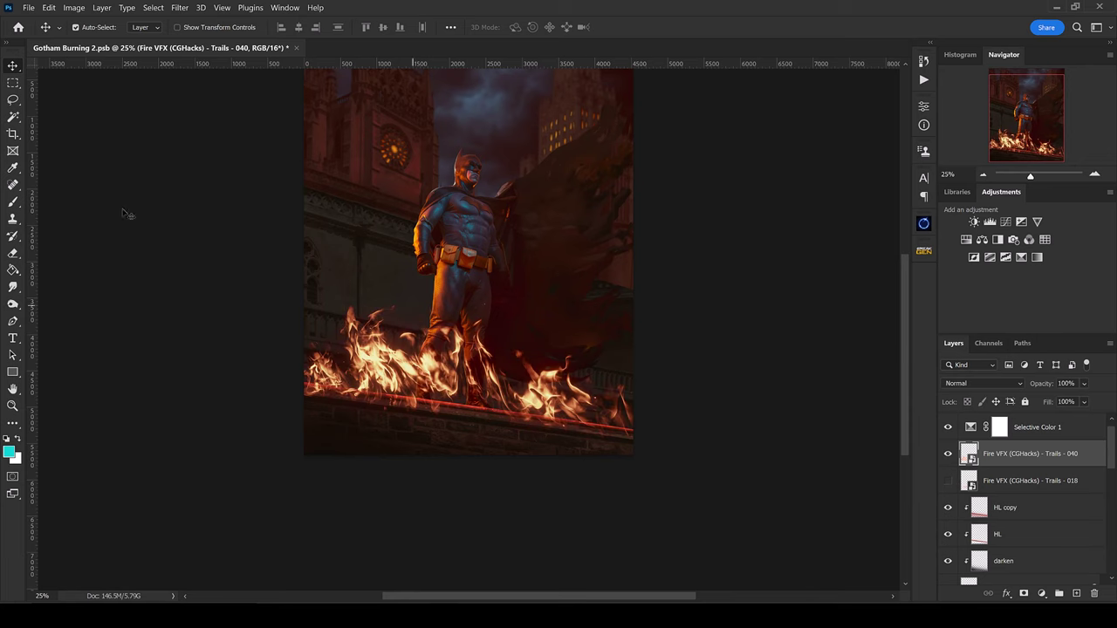
Step: Flip the Trails - 040 flames horizontally
left_click(49, 8)
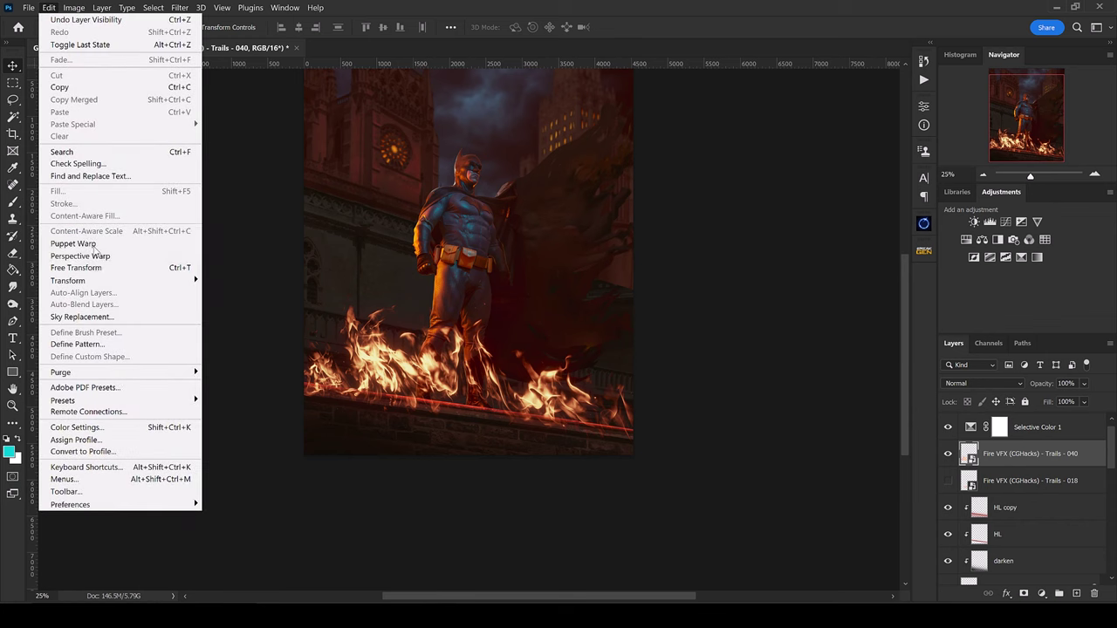
mouse_move(100, 280)
left_click(253, 496)
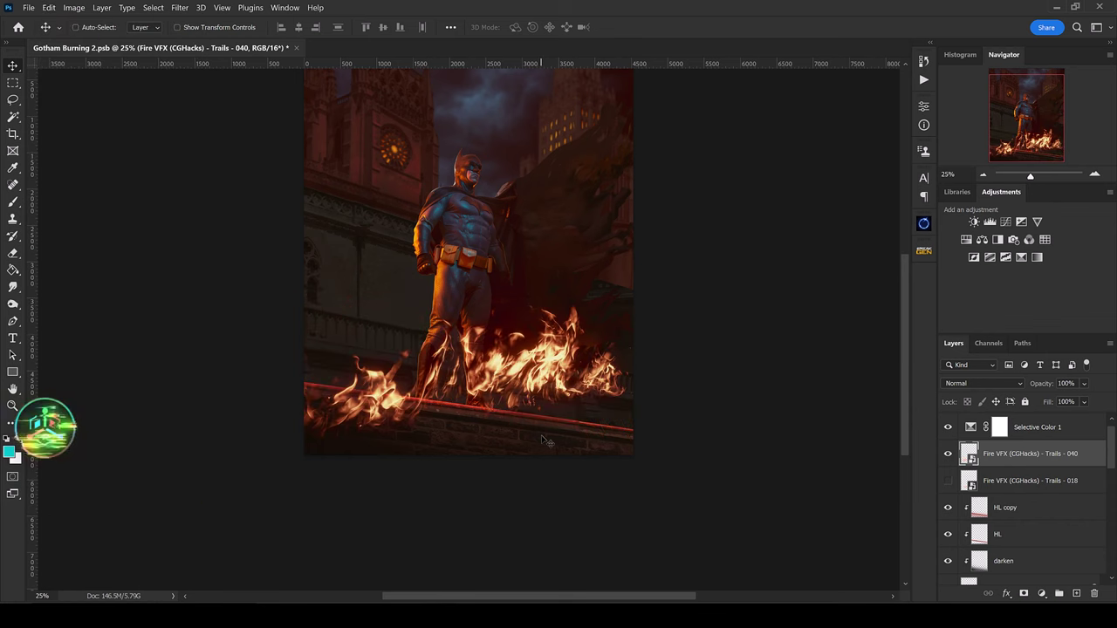
Step: Skew the Trails - 040 flames to match the sloping ledge, raise them to Batman's feet, and commit the transform
key("ctrl+t")
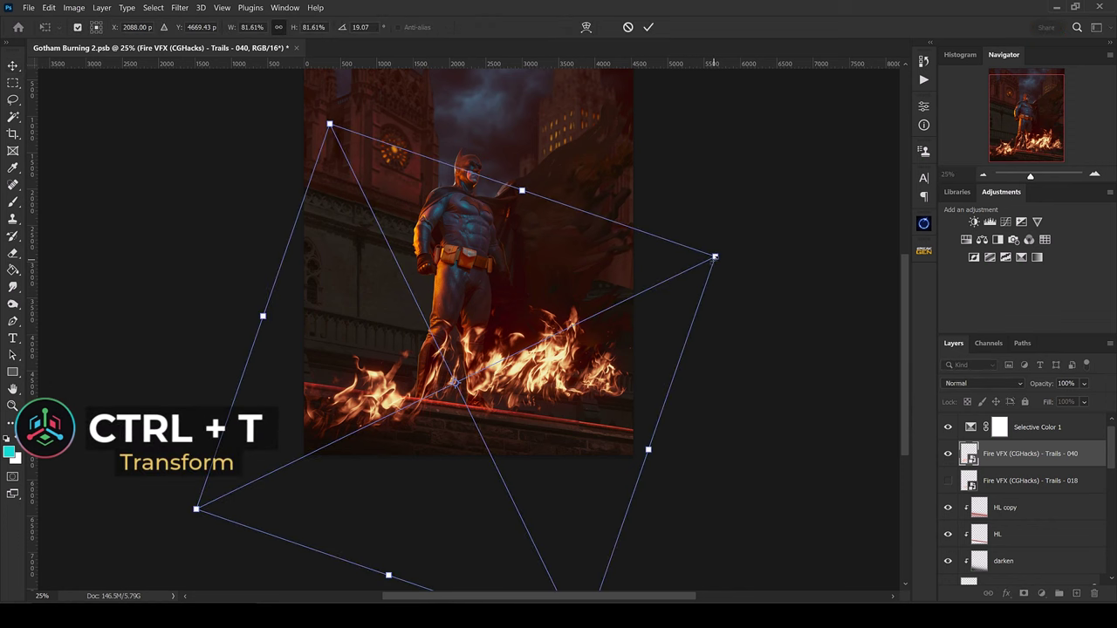
left_click_drag(715, 258, 717, 376)
left_click_drag(266, 315, 270, 264)
left_click_drag(475, 371, 473, 342)
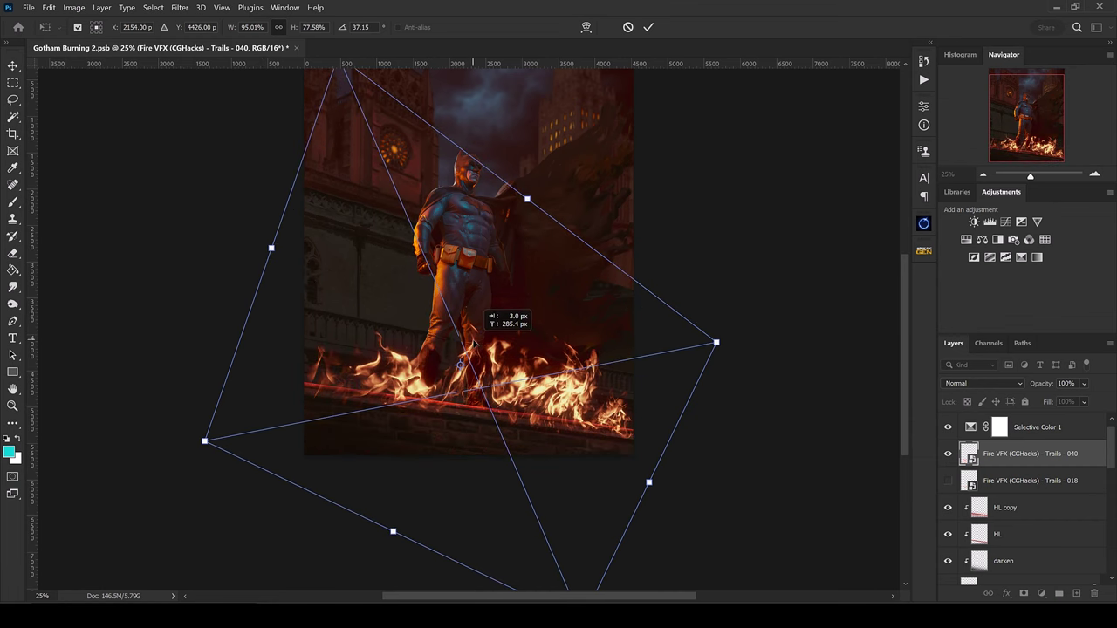
key("Return")
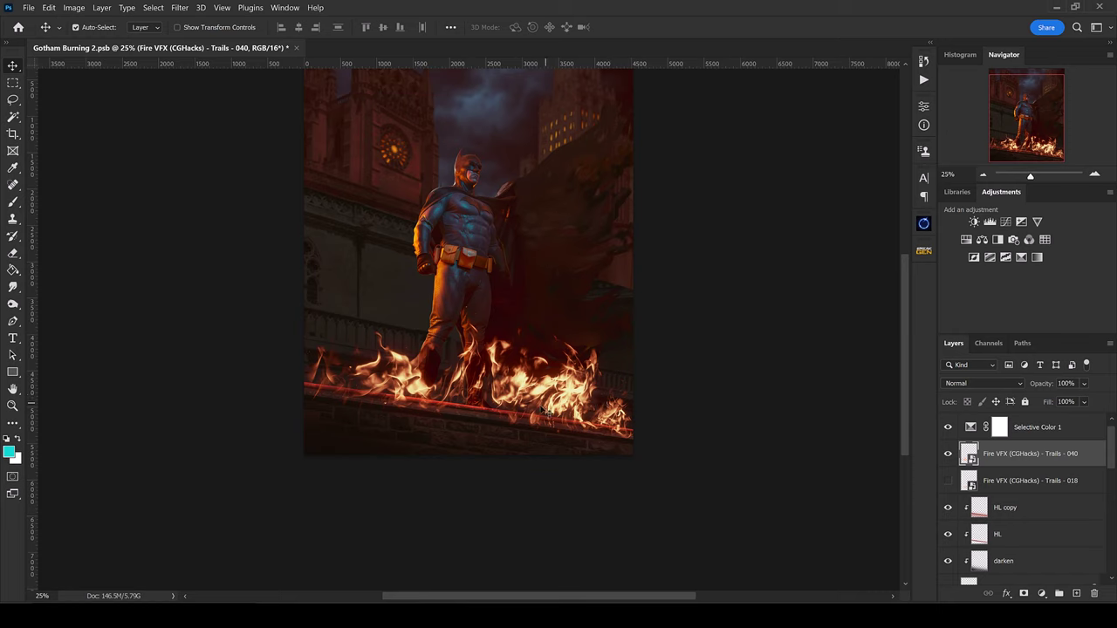
Step: Delete the hidden Fire VFX (CGHacks) - Trails - 018 layer
scroll(753, 364, "up", 2)
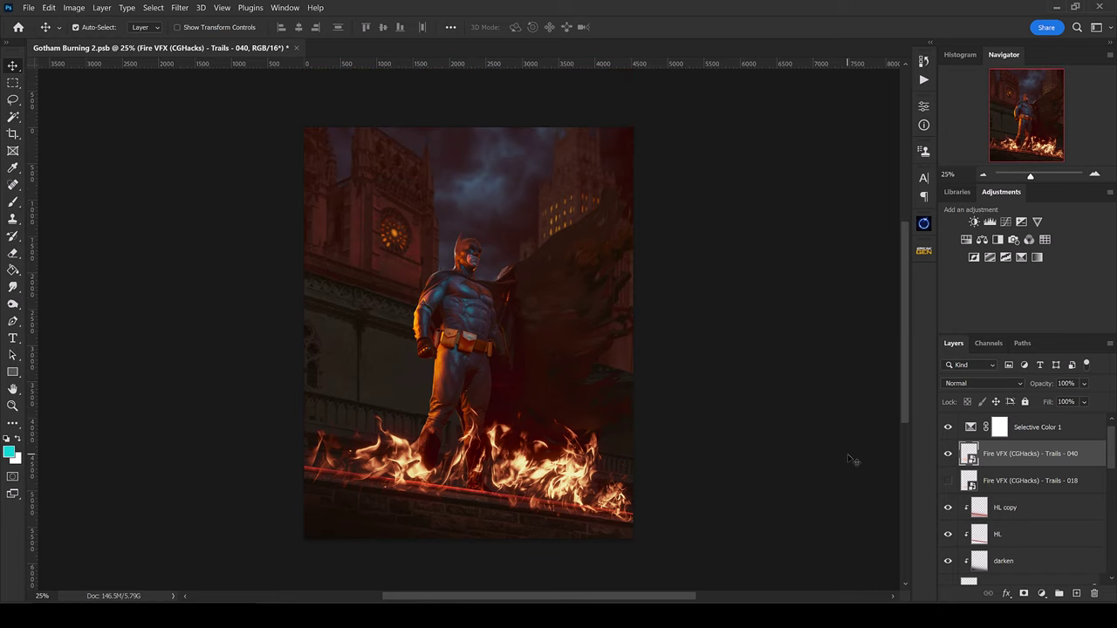
left_click(997, 482)
key("Delete")
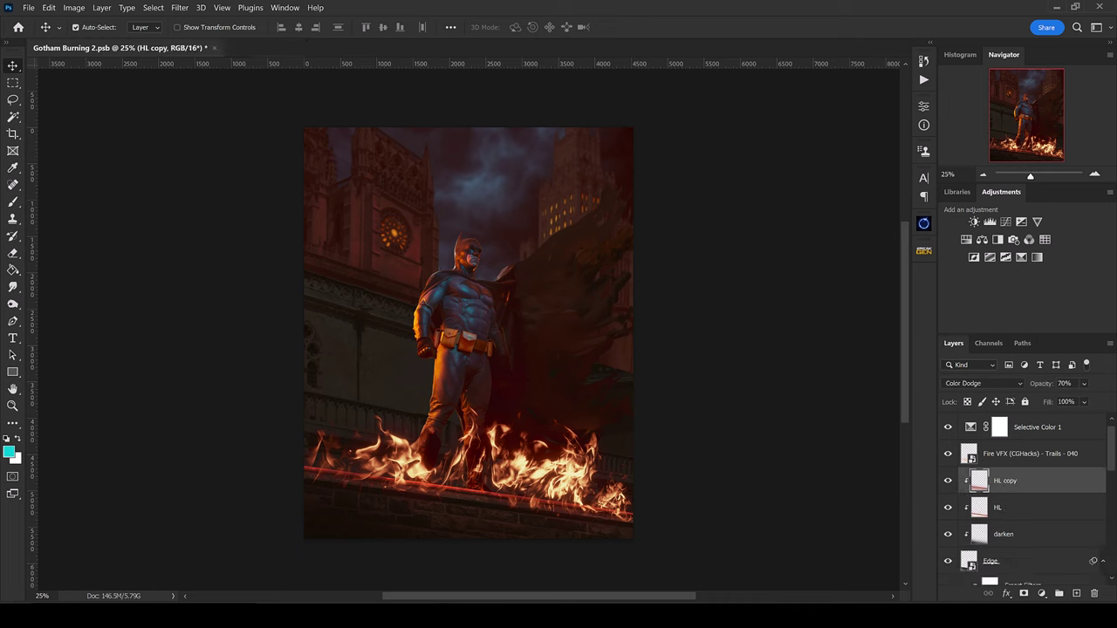
Step: Switch to Bridge and open the Window folder of Fire FX Vol 1 TransP (CG HACKS)
left_click(409, 530)
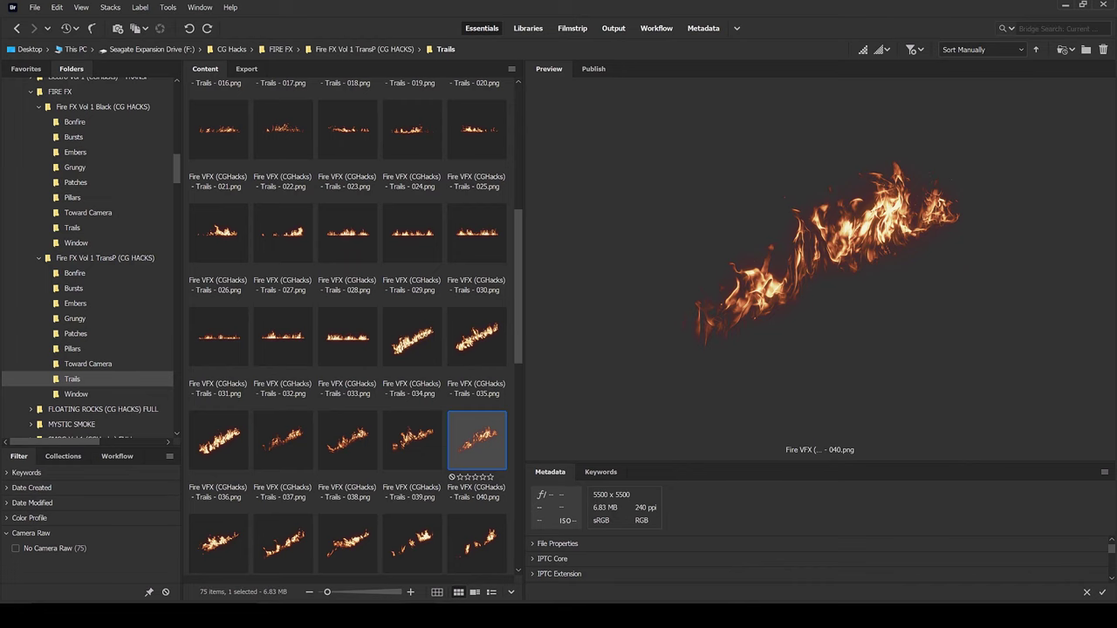
left_click(77, 396)
scroll(364, 423, "down", 1)
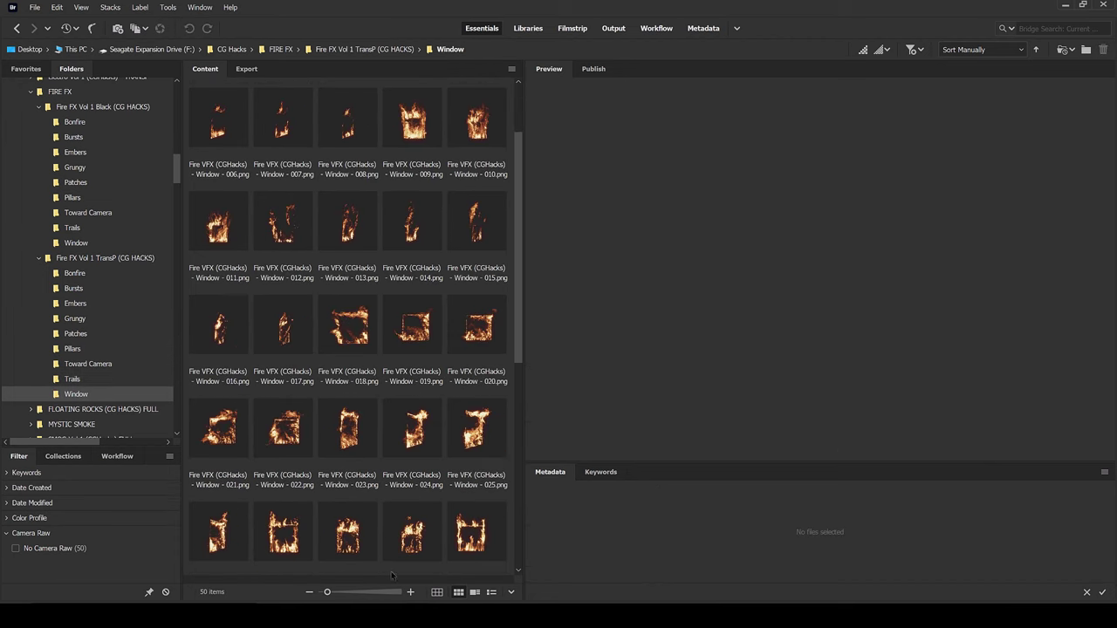
Step: Examine the burning window images for one that suits the tower's perspective, previewing Fire VFX (CGHacks) - Window - 035.png
key("alt+Tab")
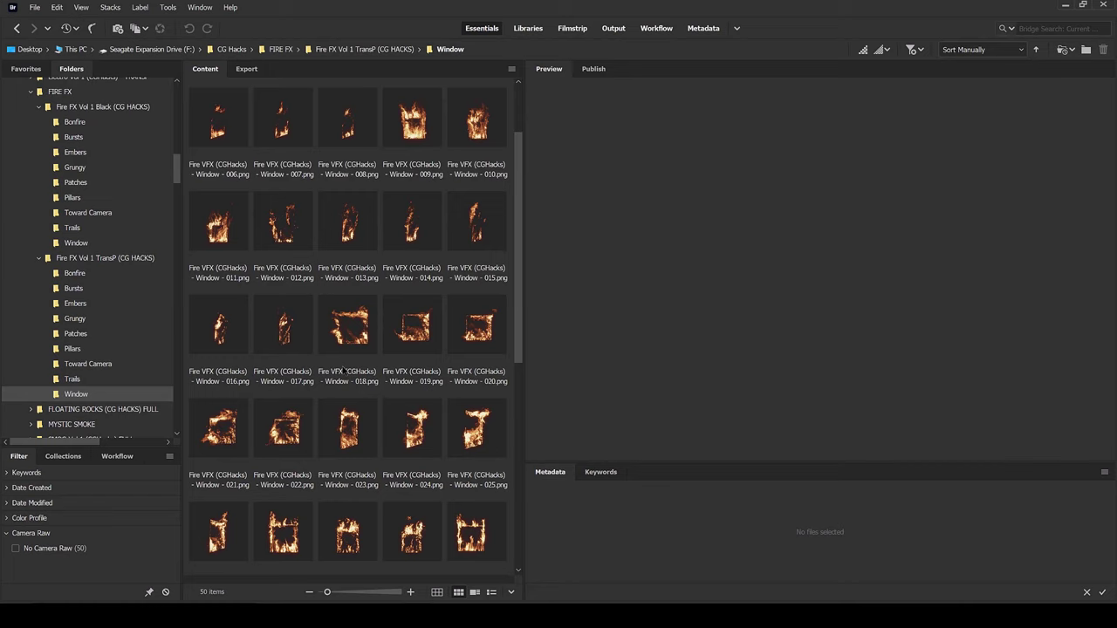
scroll(343, 371, "down", 5)
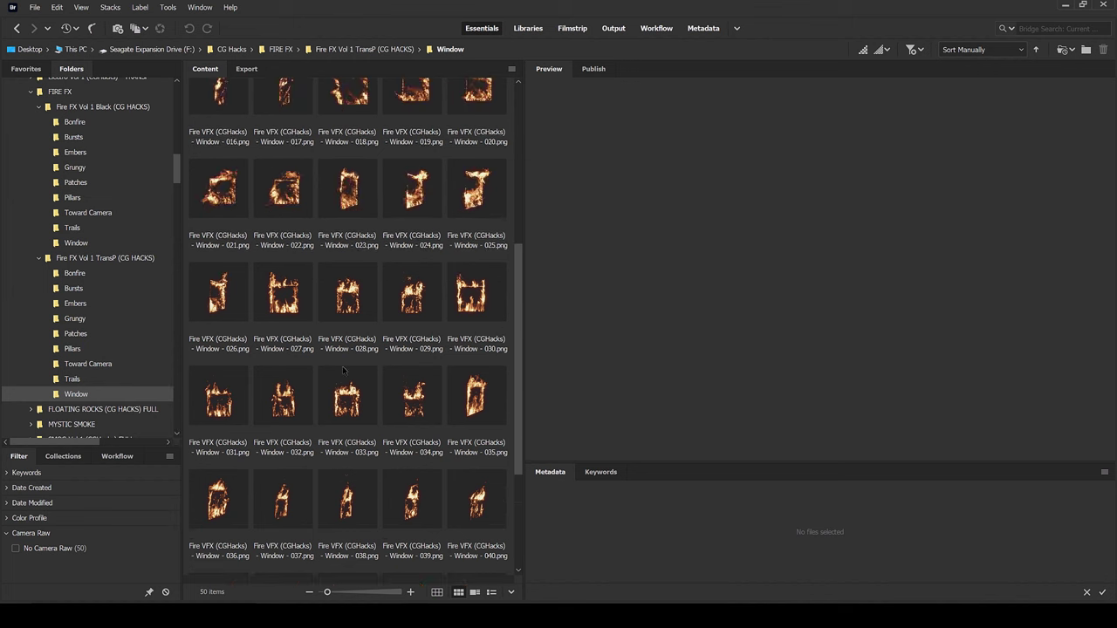
left_click(471, 407)
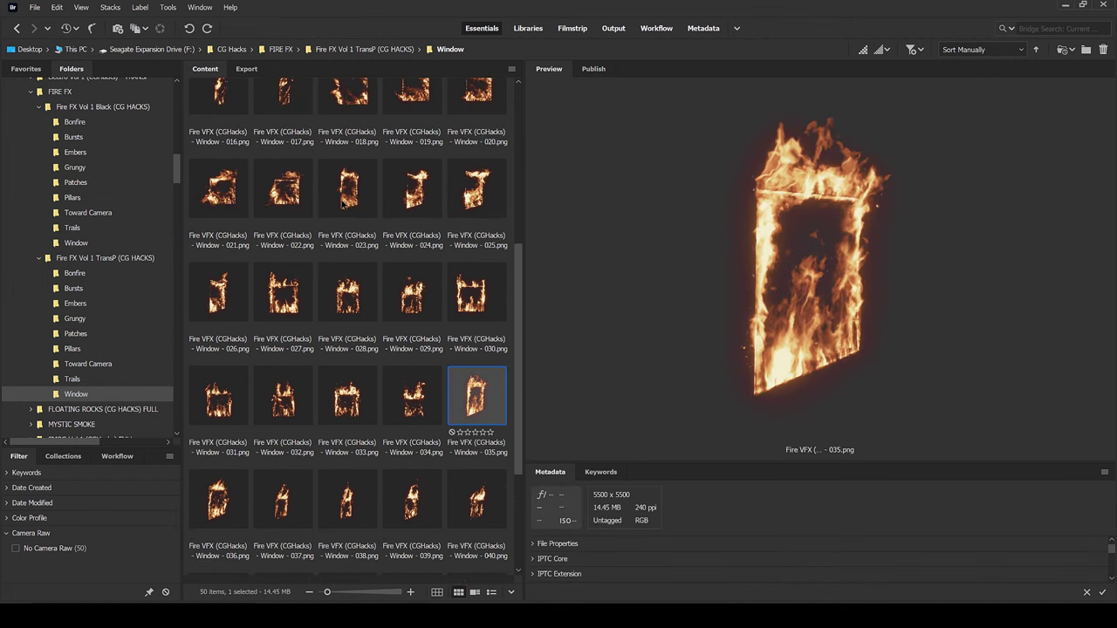
scroll(372, 300, "down", 2)
scroll(389, 415, "up", 1)
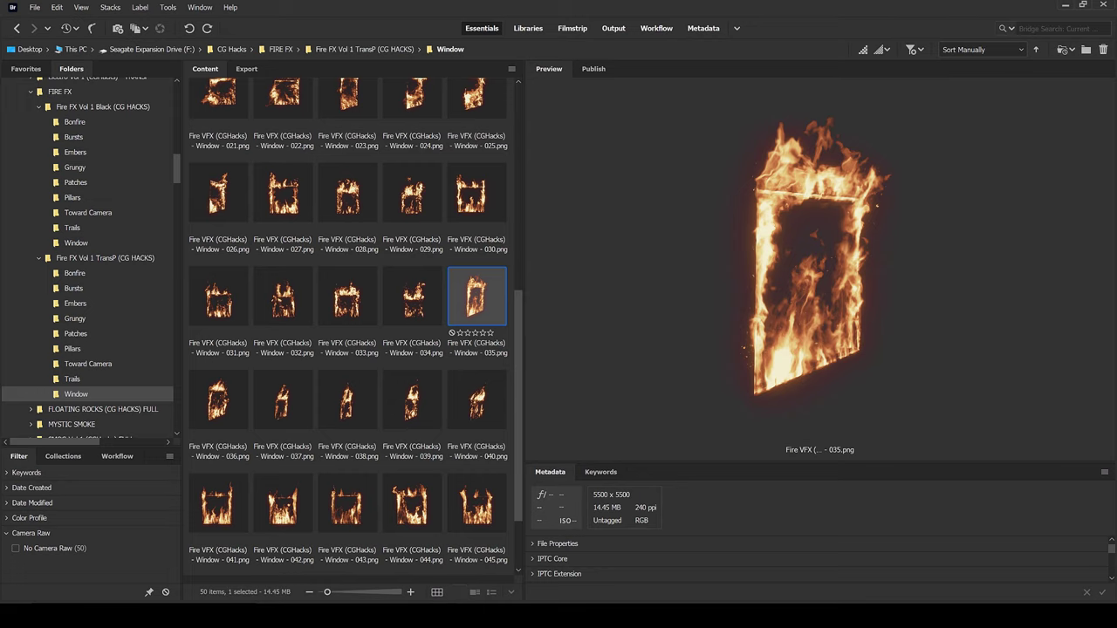
scroll(322, 436, "up", 2)
scroll(322, 436, "up", 3)
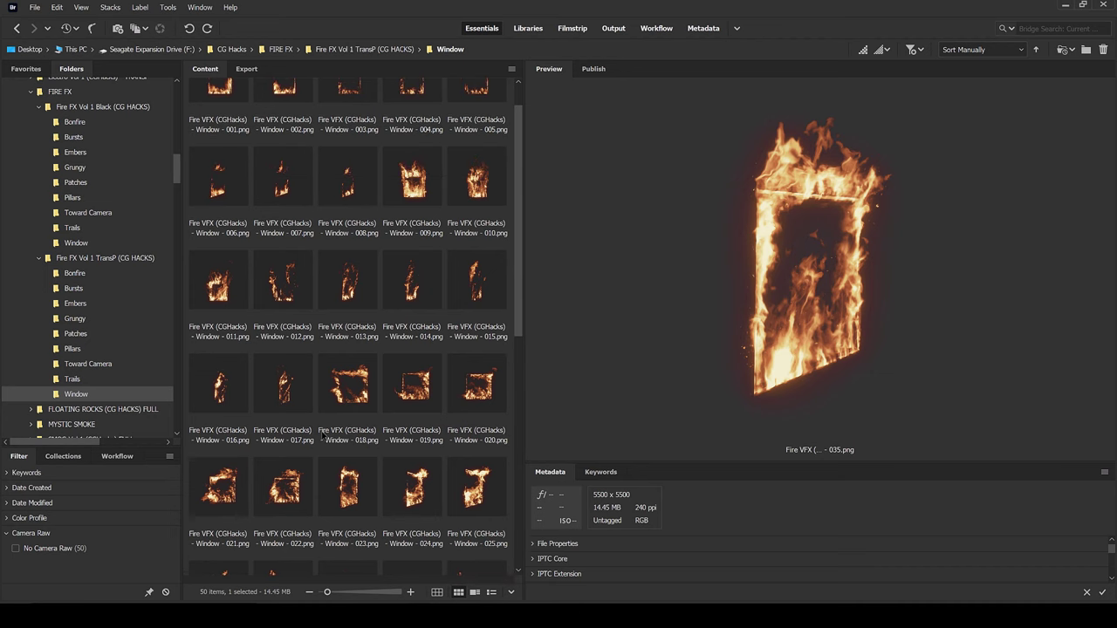
scroll(322, 436, "down", 2)
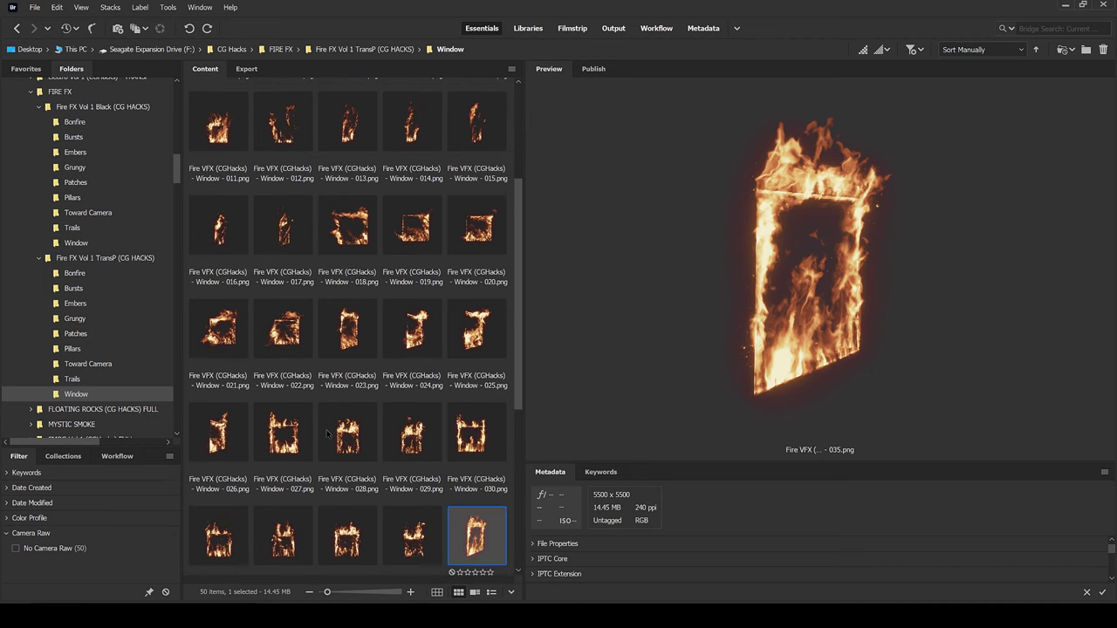
scroll(309, 431, "down", 1)
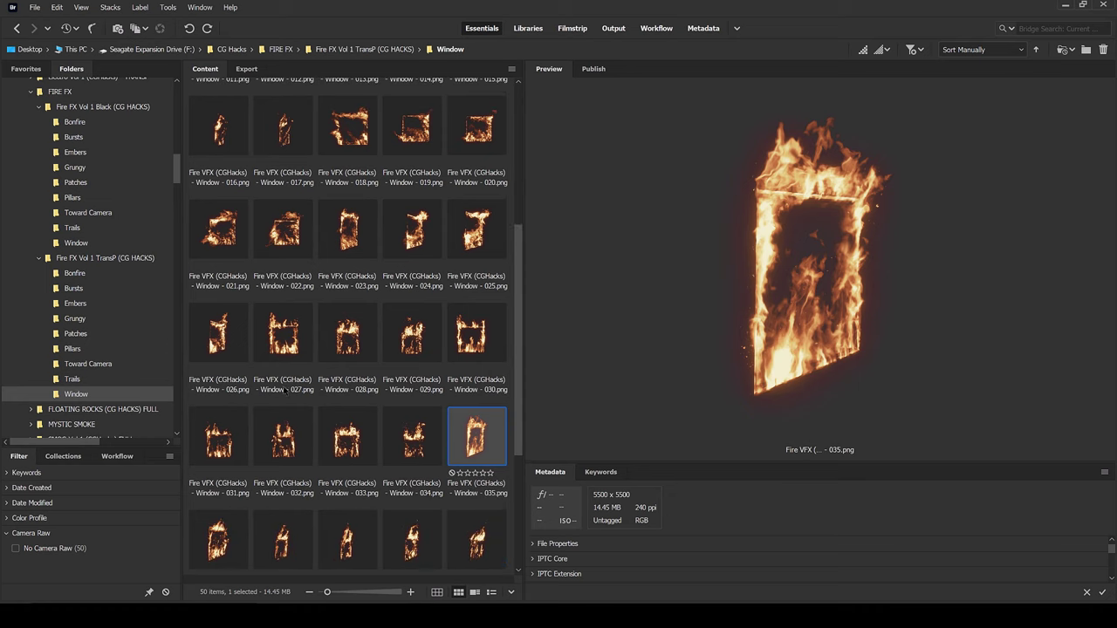
Step: Place Fire VFX (CGHacks) - Window - 030.png into the Photoshop document, scaled to about 23% over the cathedral tower's round window
left_click(469, 345)
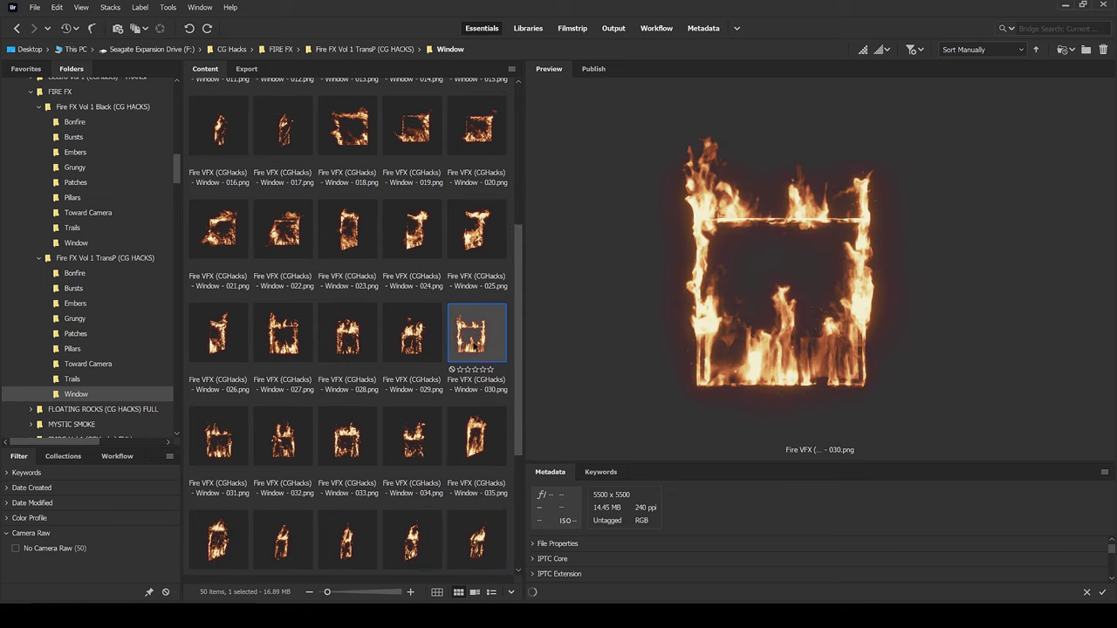
mouse_move(474, 338)
left_mouse_down()
mouse_move(441, 615)
mouse_move(398, 236)
mouse_move(459, 252)
left_mouse_up()
left_click_drag(626, 85, 518, 190)
left_click_drag(488, 256, 455, 220)
key("ctrl+plus")
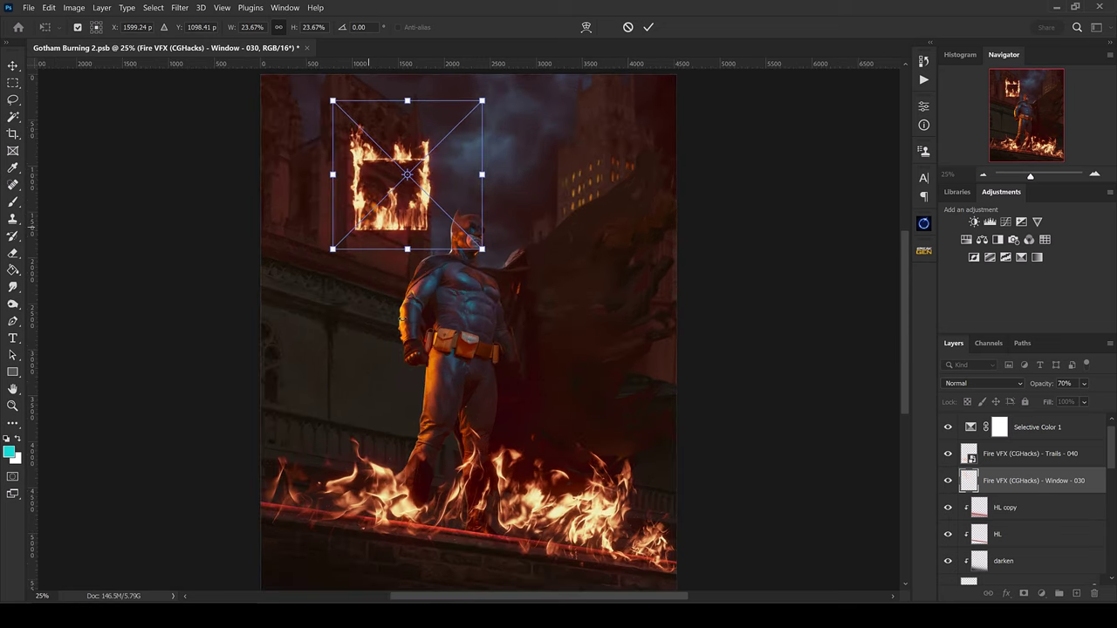
key("ctrl+plus")
key("ctrl+plus")
left_click_drag(253, 349, 258, 342)
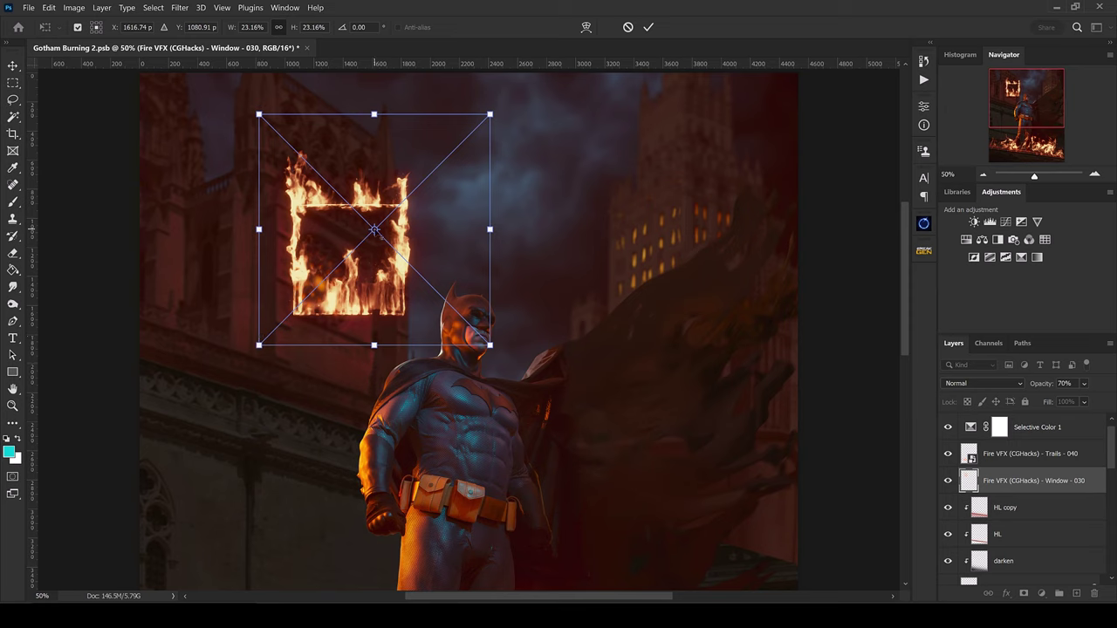
Step: Skew and distort the Window - 030 flames to match the tower wall's perspective and commit the transform
left_click_drag(374, 229, 292, 313)
left_click_drag(492, 232, 442, 277)
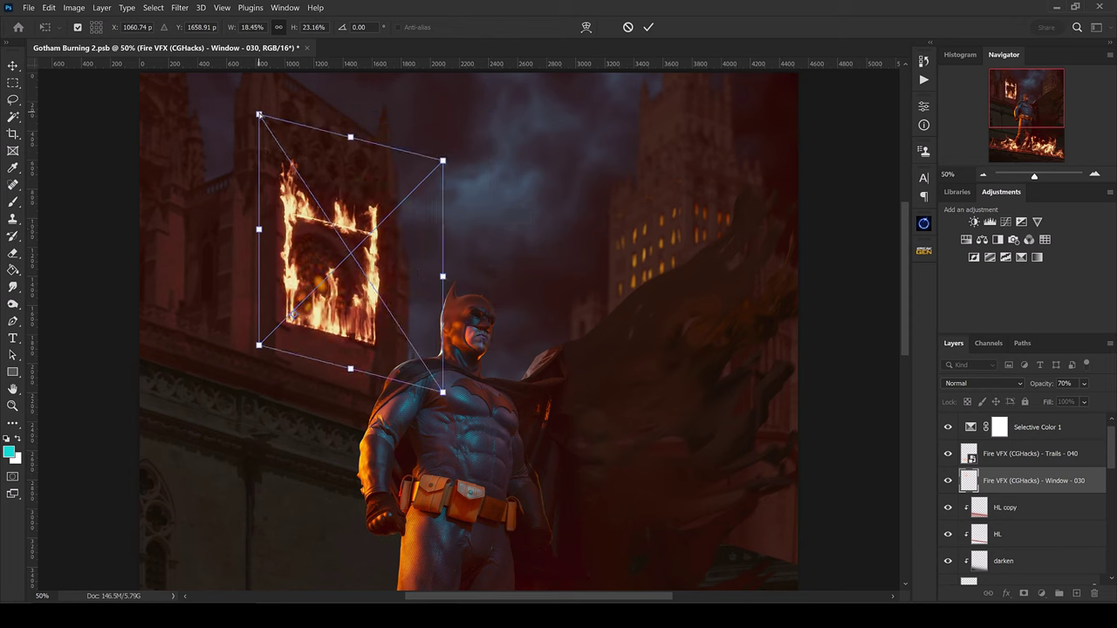
left_click_drag(258, 114, 258, 111)
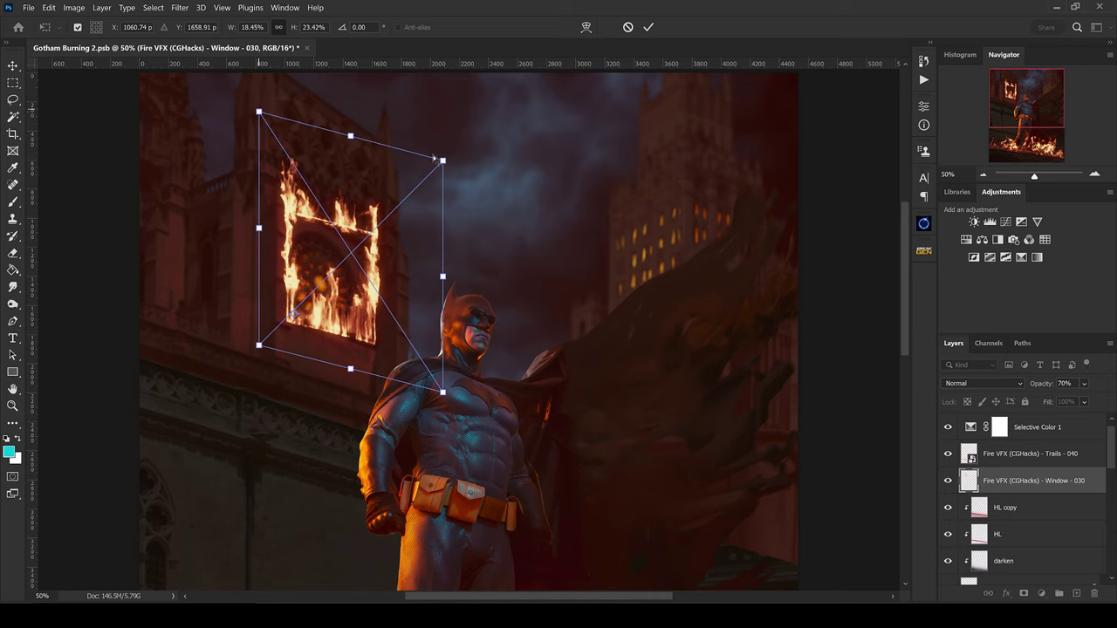
left_click_drag(442, 161, 428, 191)
left_click_drag(435, 291, 437, 402)
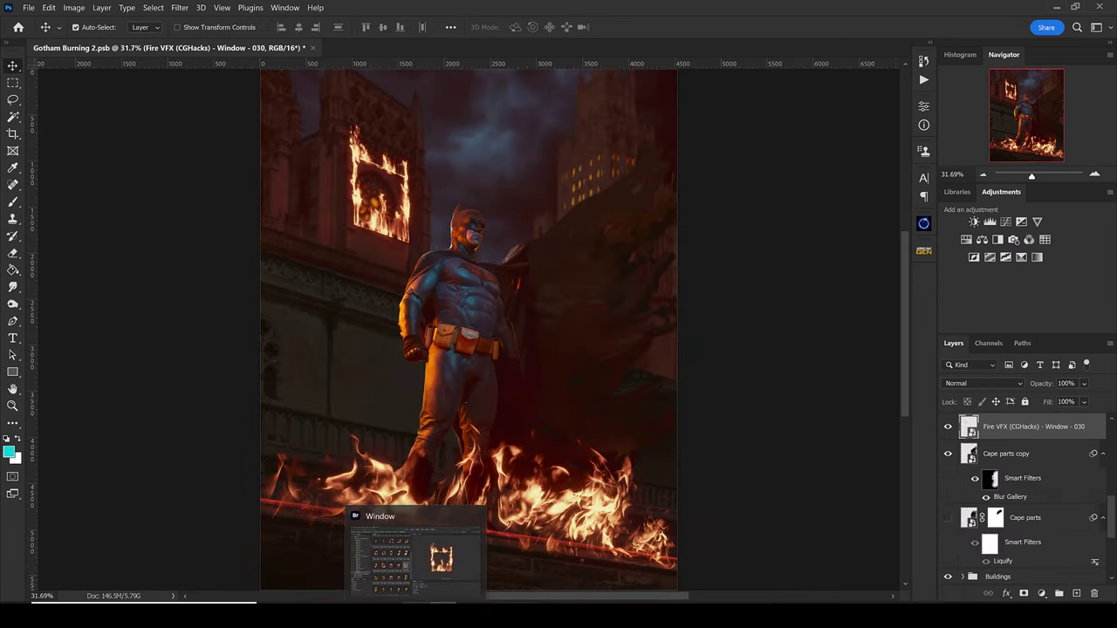
Step: Place Fire VFX (CGHacks) - Window - 035.png from Bridge into the Photoshop document, scaled to about 32% over the cathedral tower's window
left_click(411, 548)
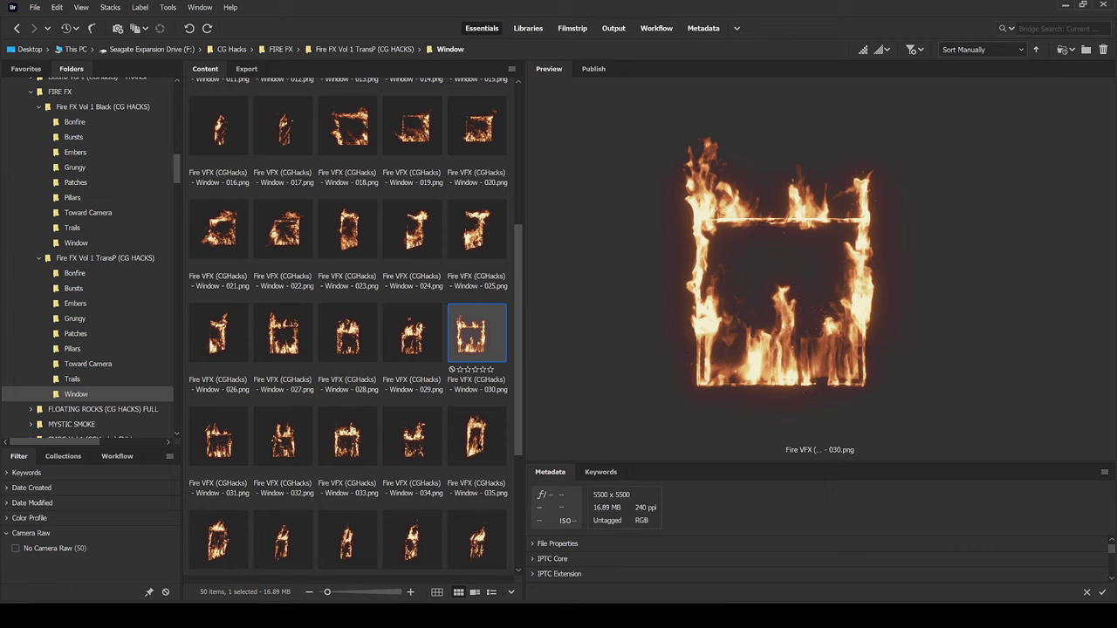
left_click(477, 443)
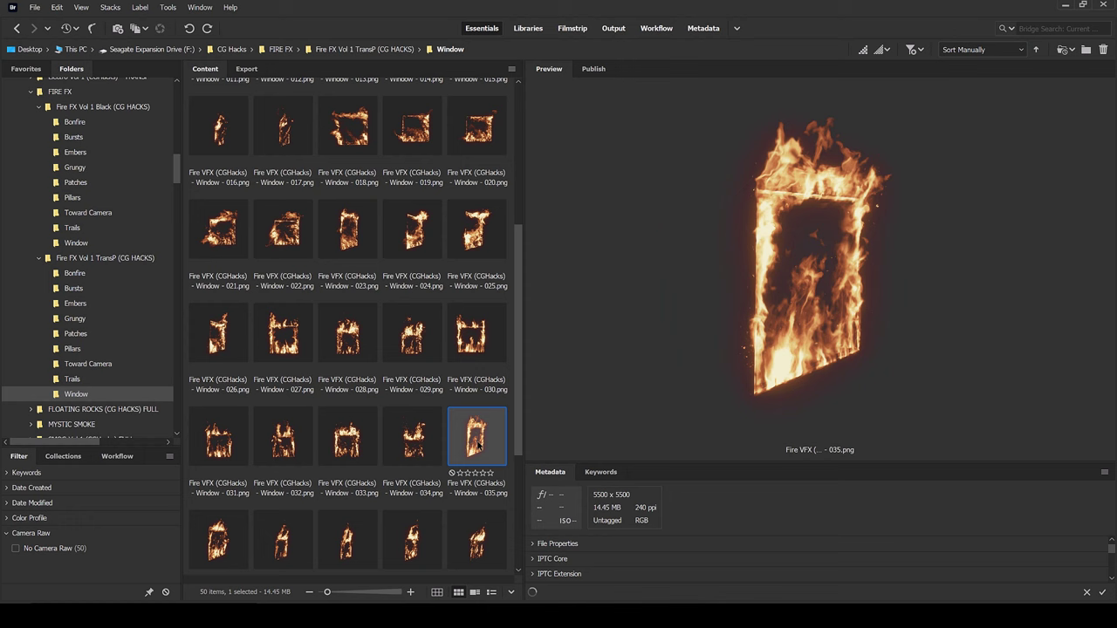
left_click_drag(499, 450, 402, 202)
key("ctrl+minus")
key("ctrl+minus")
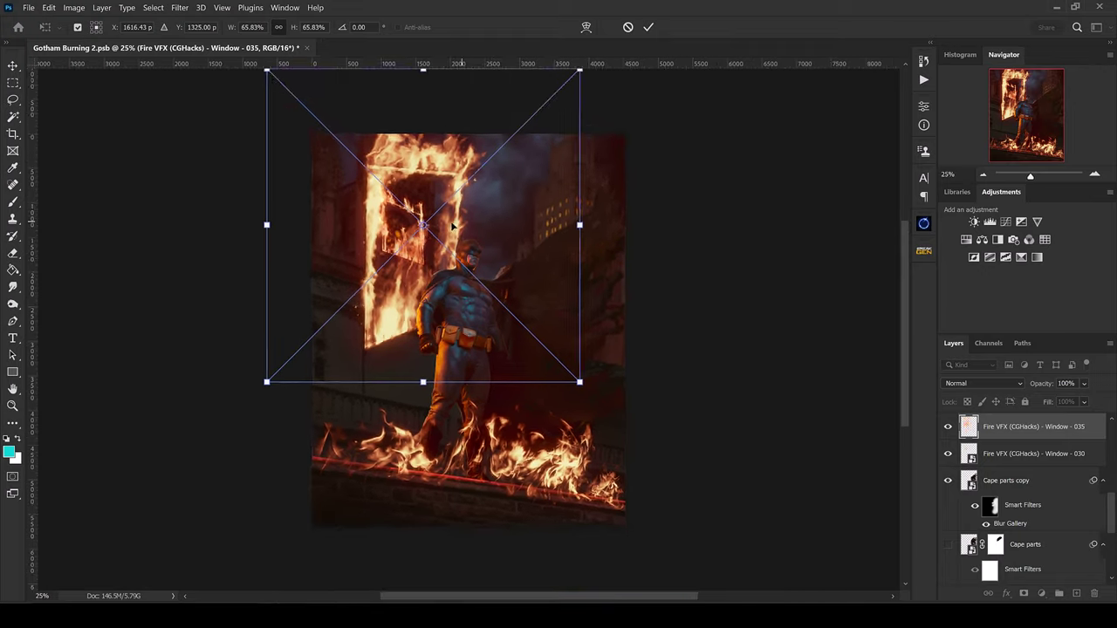
left_click_drag(547, 147, 491, 203)
left_click_drag(423, 294, 417, 287)
Step: Delete the Fire VFX (CGHacks) - Window - 030 layer
left_click(996, 461)
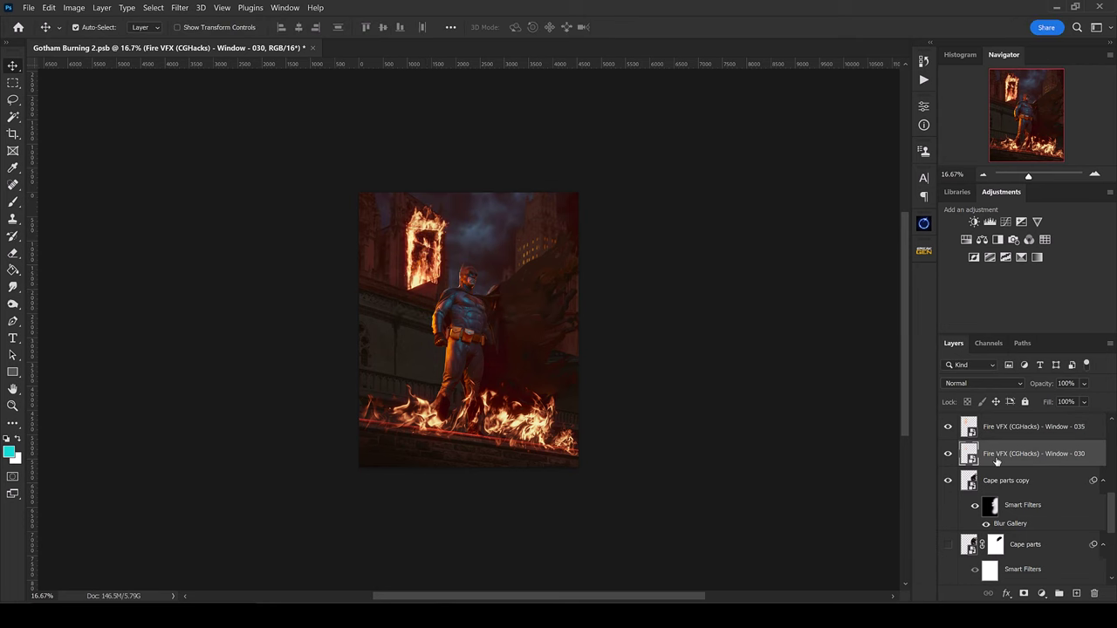
key("Delete")
Step: Skew and distort the Fire VFX (CGHacks) - Window - 035 flames so their frame follows the tower wall's downward perspective, and commit the transform
scroll(511, 378, "up", 3)
key("ctrl+plus")
key("ctrl+plus")
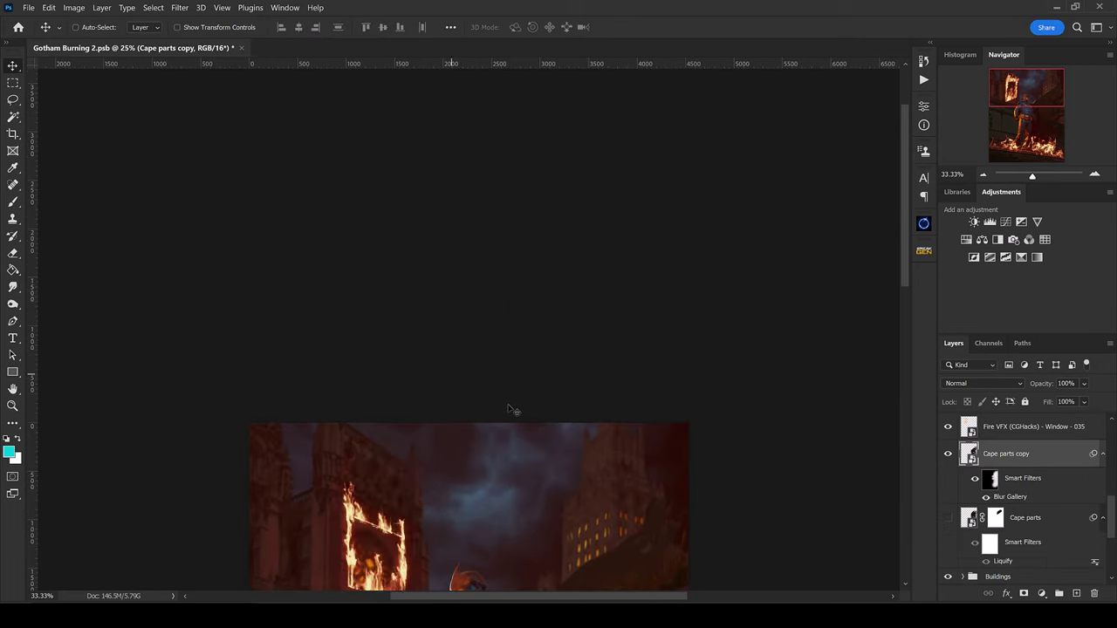
key("ctrl+plus")
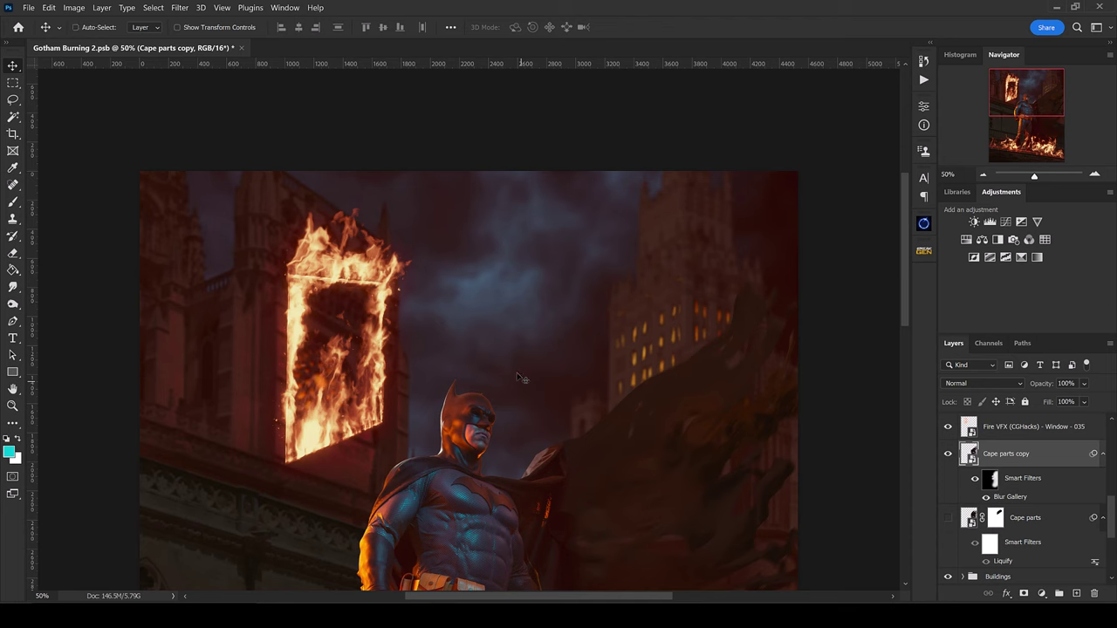
key("ctrl+t")
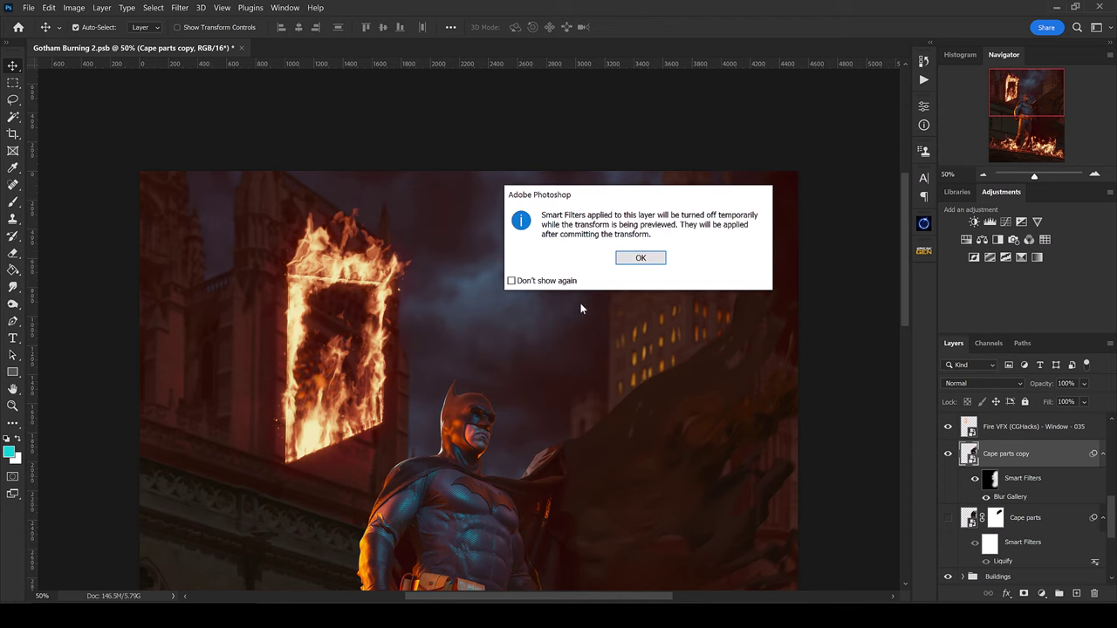
left_click(641, 258)
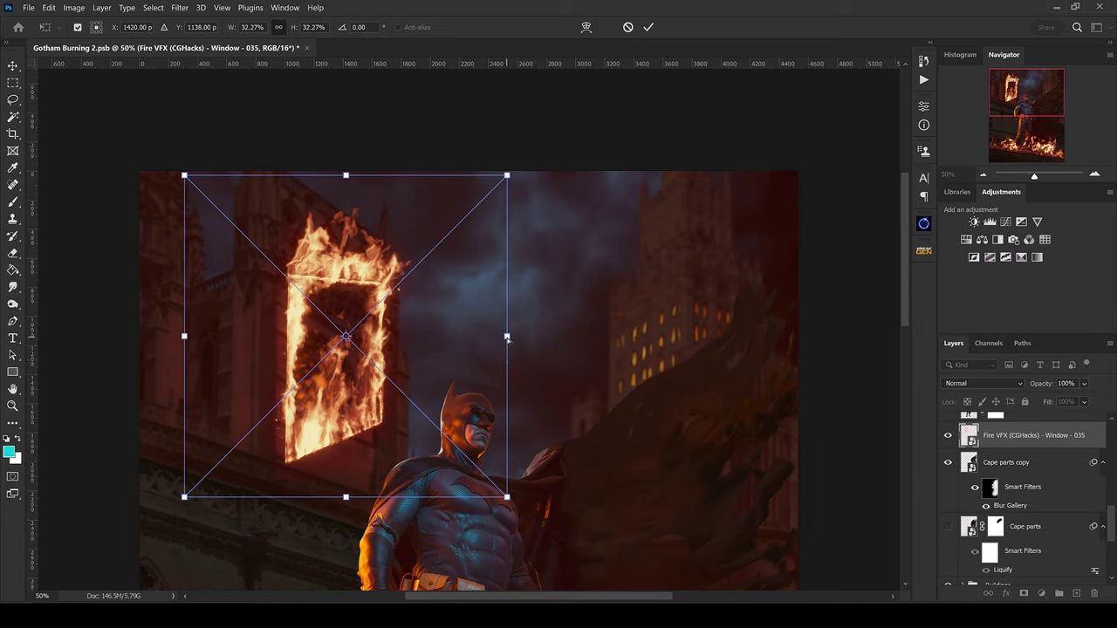
left_click_drag(507, 338, 501, 433)
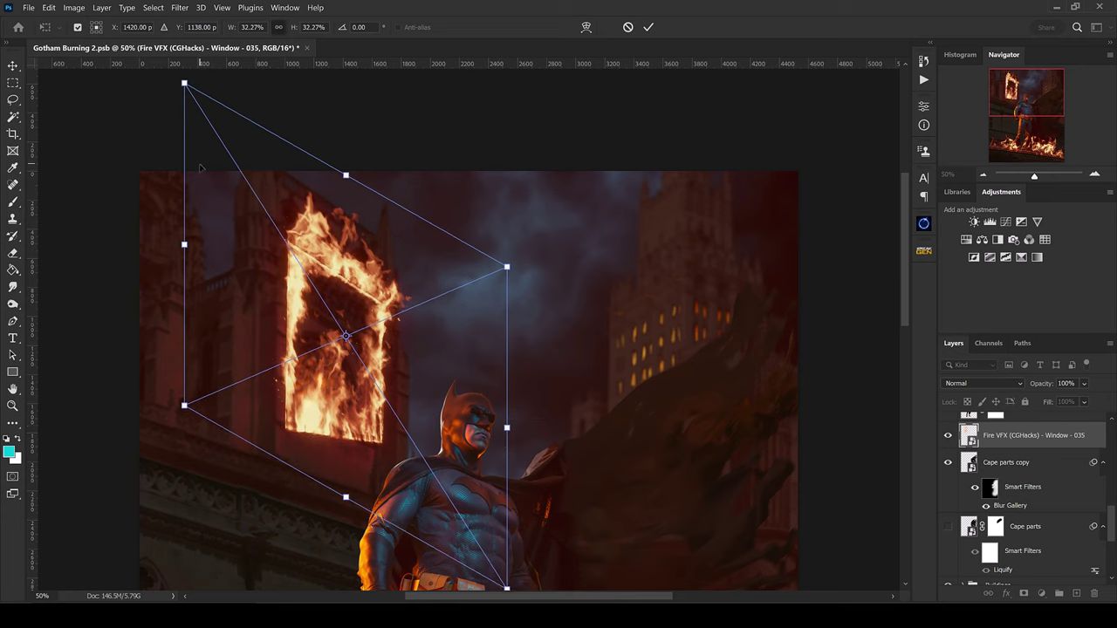
left_click_drag(183, 83, 515, 424)
key("ctrl+minus")
key("Return")
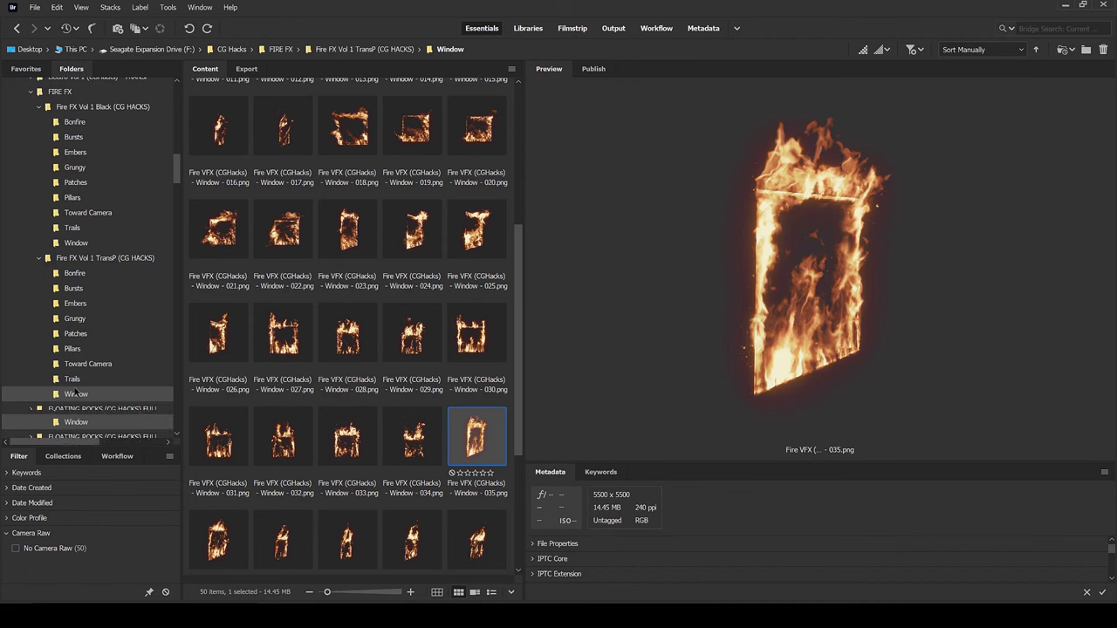
Step: Switch to Bridge and browse the Trails and Pillars folders of Fire FX Vol 1 TransP, previewing several fire pillars
scroll(76, 384, "down", 1)
left_click(73, 350)
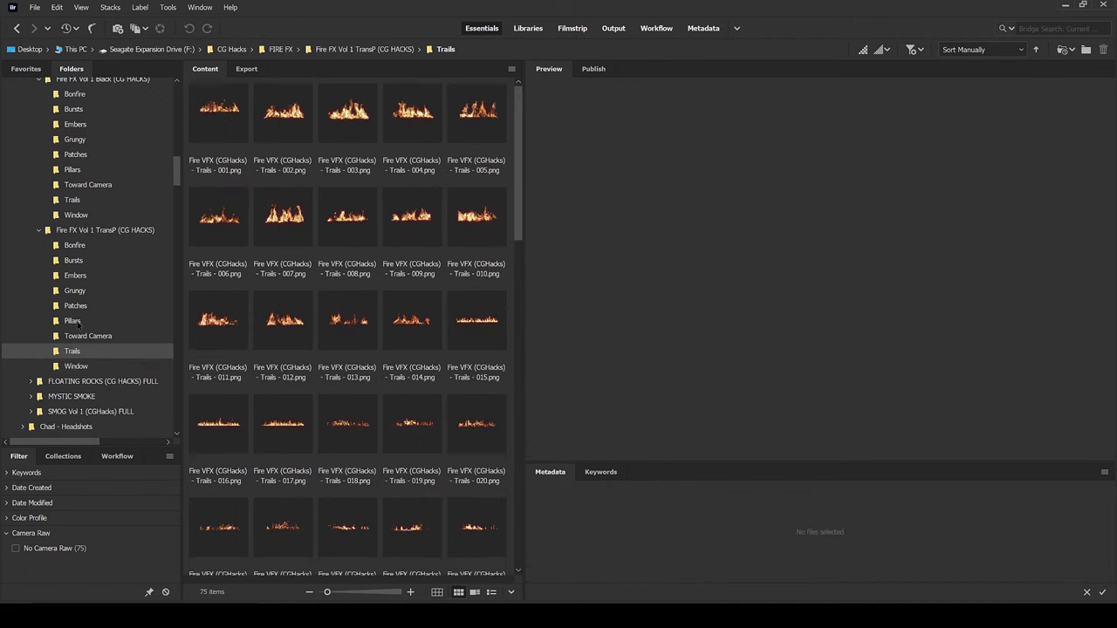
left_click(74, 322)
scroll(281, 298, "down", 2)
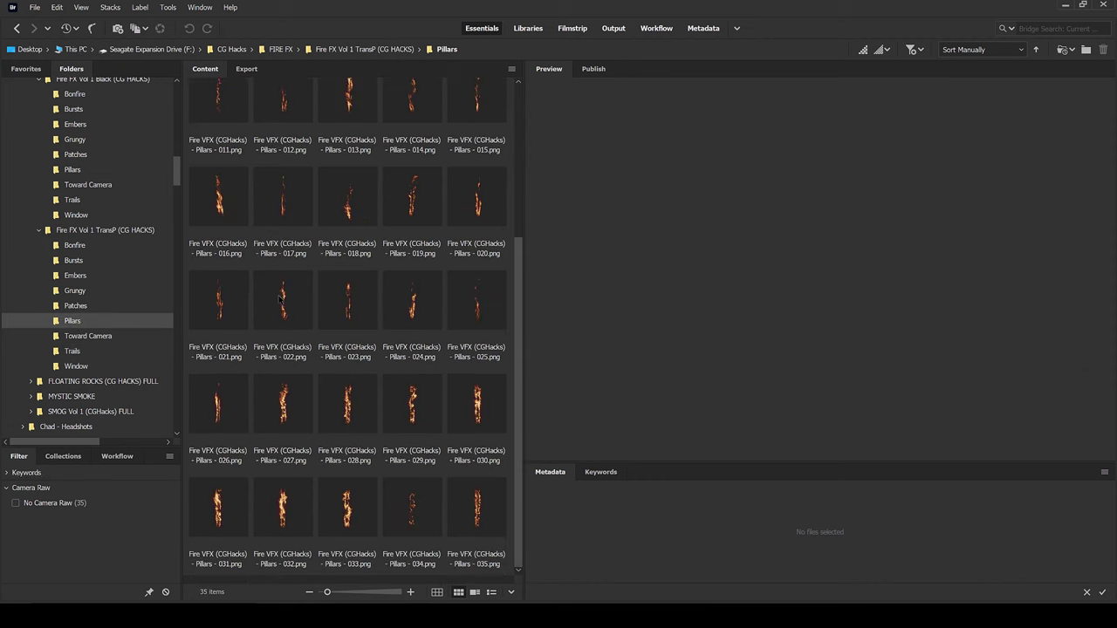
left_click(416, 410)
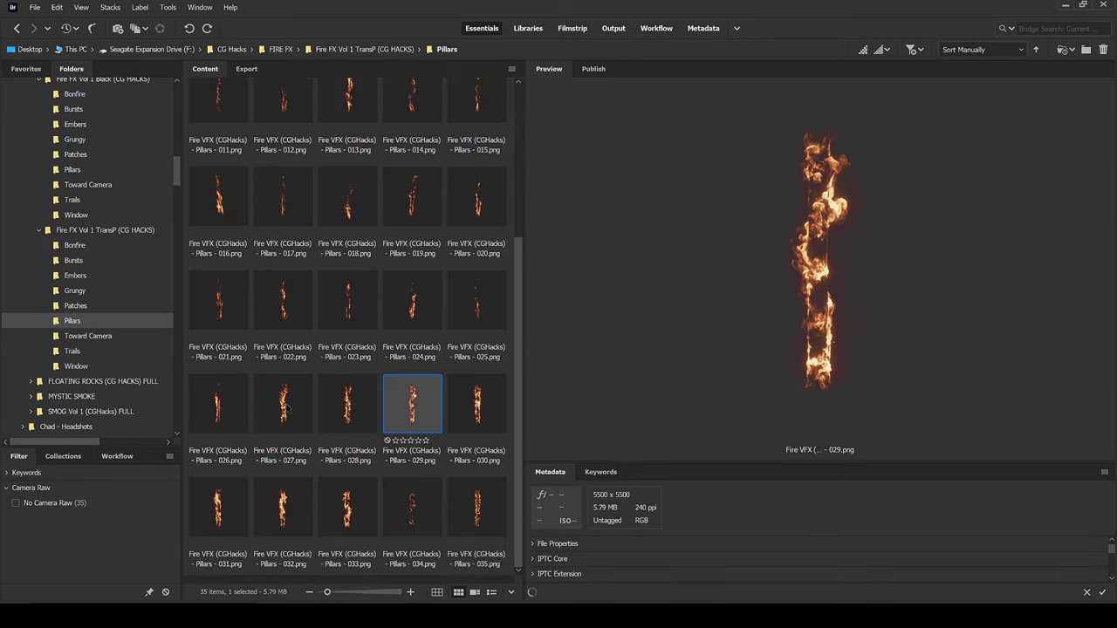
key("Left")
key("Left")
key("Left")
key("Up")
key("Up")
key("Up")
key("Up")
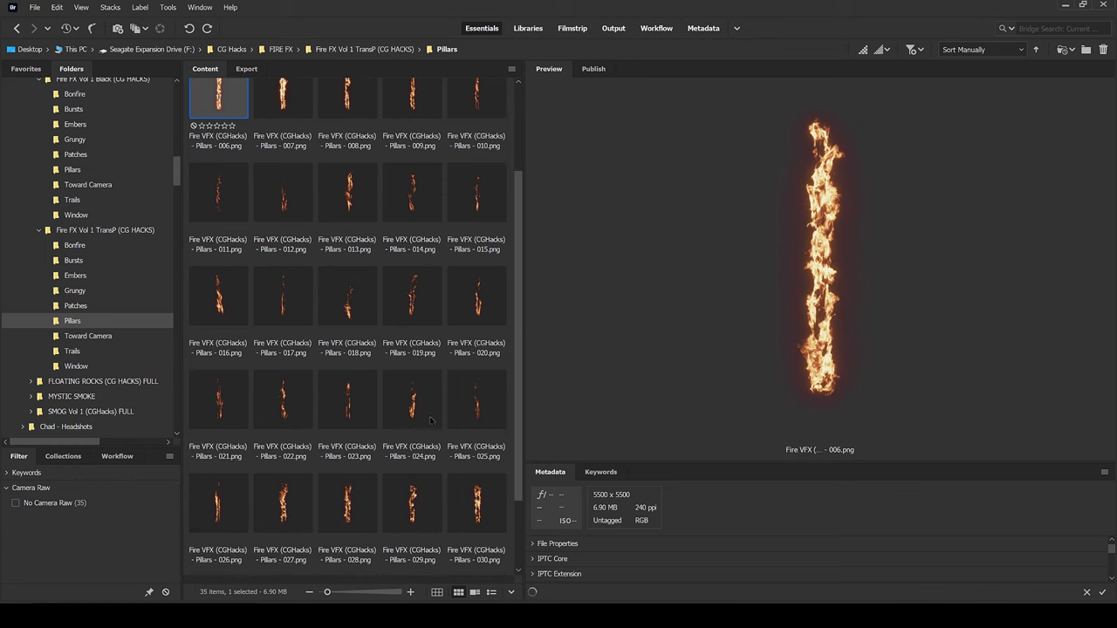
Step: Place Fire VFX (CGHacks) - Pillars - 029.png into the Photoshop document, scaled down along the left side of the burning tower window
left_click(421, 518)
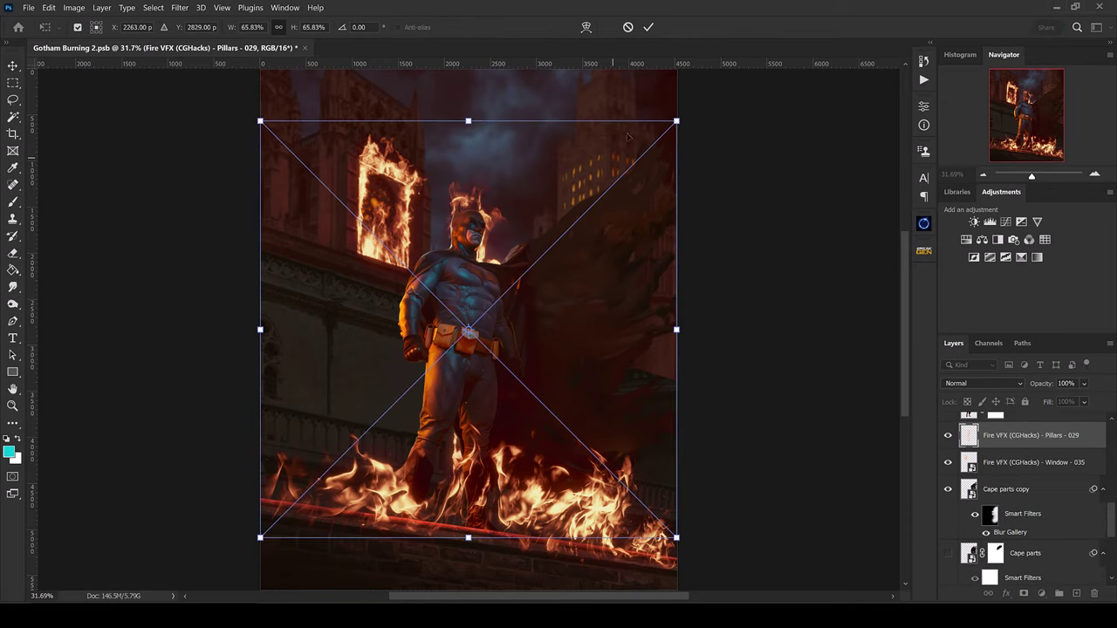
left_click_drag(677, 120, 585, 212)
mouse_move(538, 285)
left_mouse_down()
mouse_move(450, 187)
mouse_move(426, 114)
mouse_move(427, 129)
left_mouse_up()
left_click_drag(236, 171, 238, 165)
key("Return")
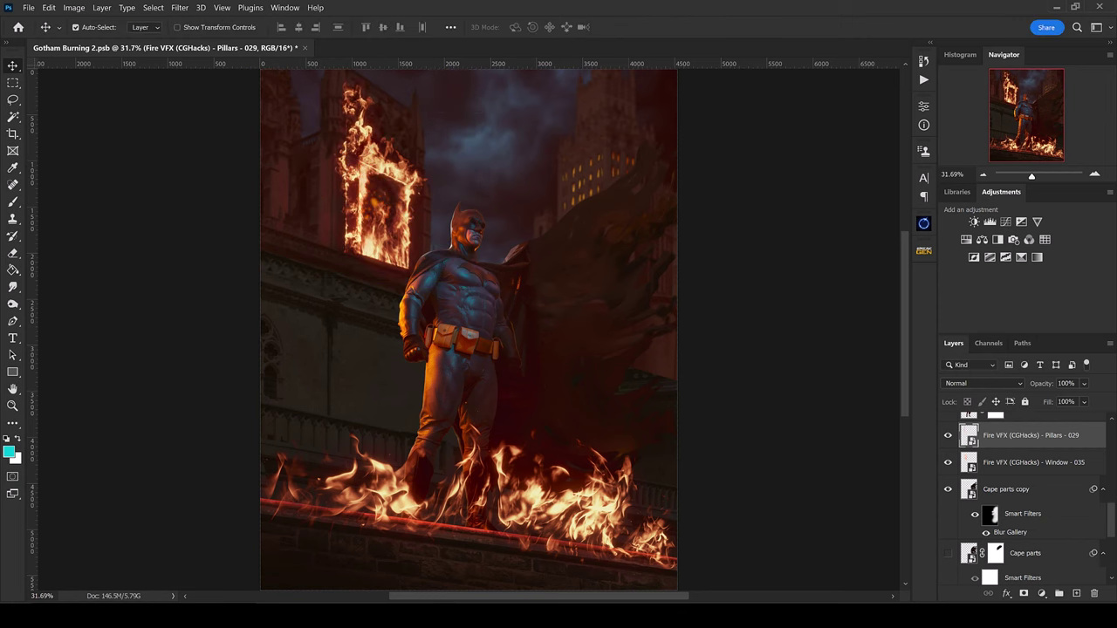
Step: Place Fire VFX (CGHacks) - Pillars - 013.png from Bridge into the Photoshop document, scaled to about 33% over the burning window's right side
key("alt+Tab")
scroll(362, 353, "up", 2)
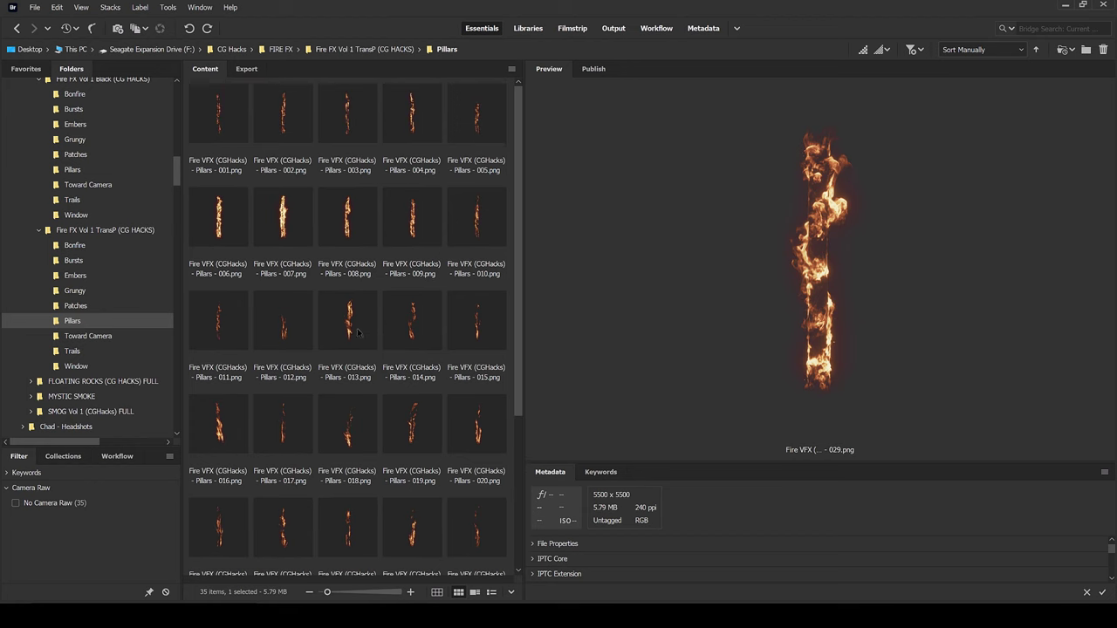
left_click(349, 330)
left_click_drag(347, 330, 424, 212)
left_click_drag(678, 117, 528, 258)
left_click_drag(516, 341, 450, 199)
key("Return")
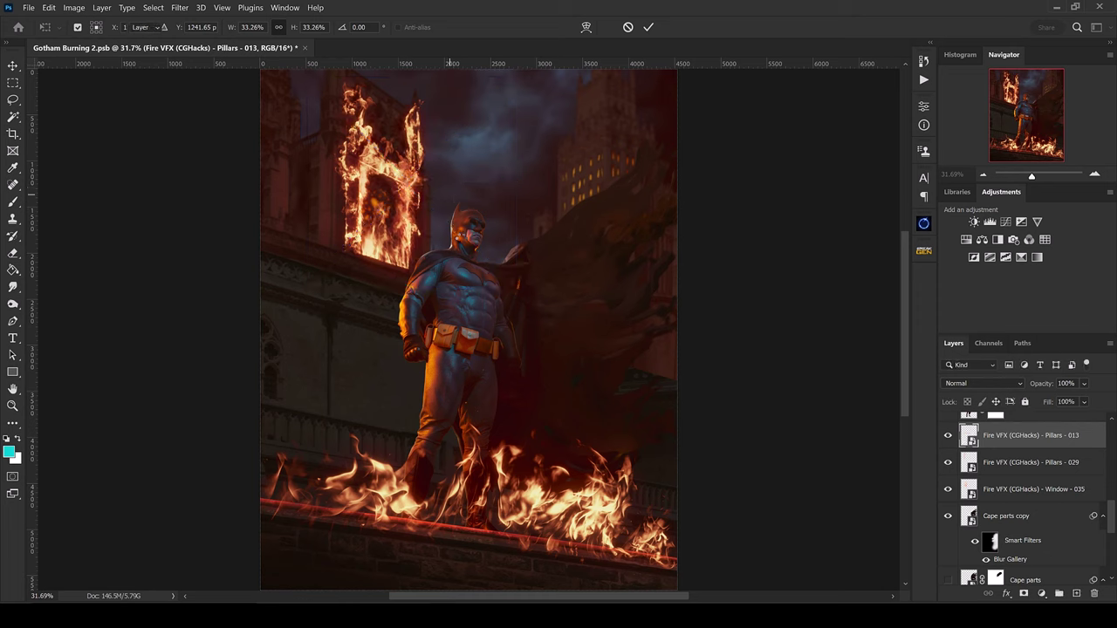
Step: Flip the Pillars - 013 flames horizontally and move them slightly down and right onto the burning window's right edge
left_click(51, 8)
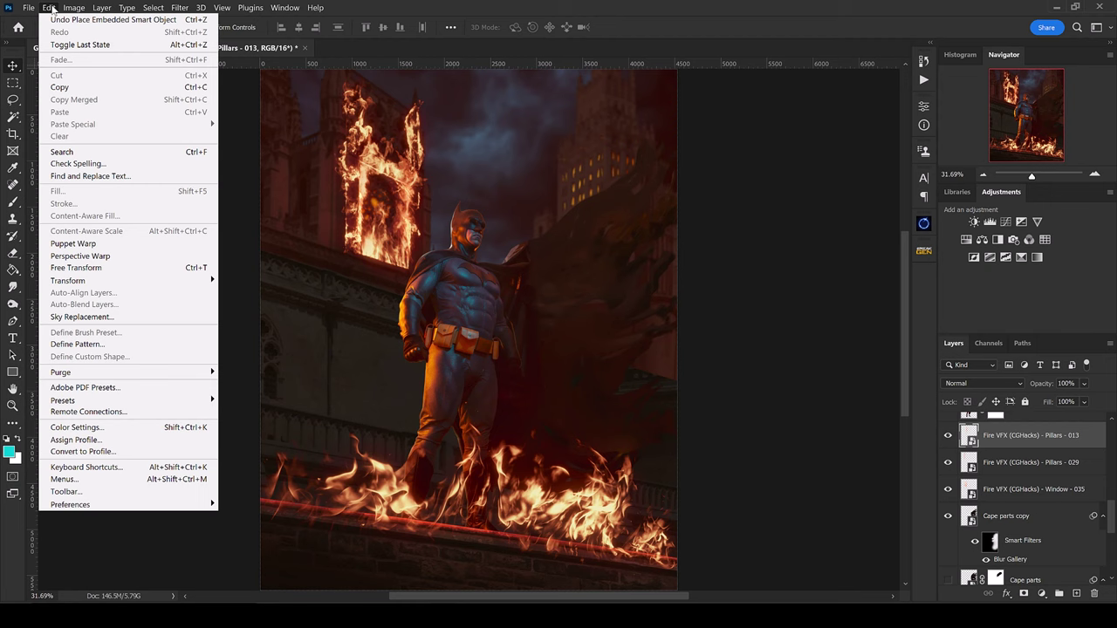
mouse_move(96, 280)
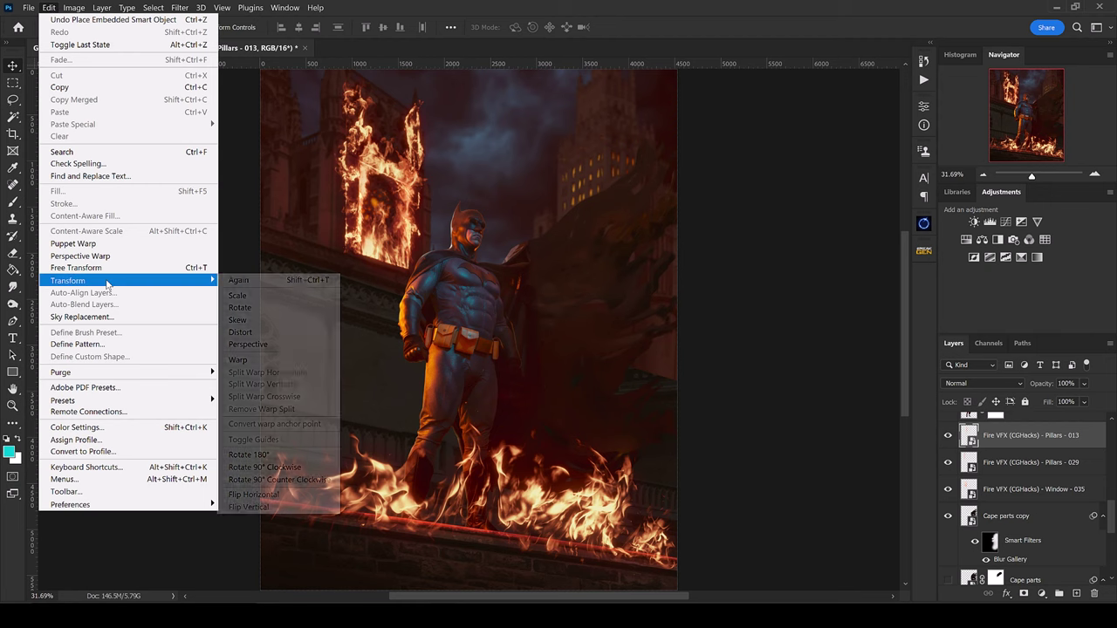
left_click(299, 494)
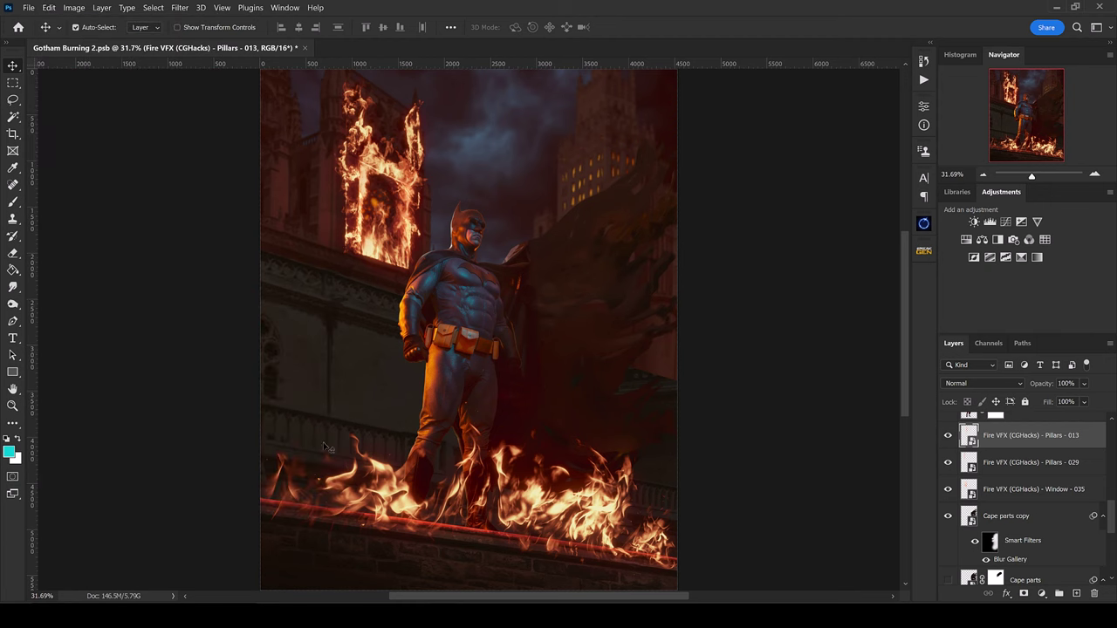
key("ctrl+t")
mouse_move(411, 157)
left_mouse_down()
mouse_move(427, 153)
mouse_move(426, 166)
left_mouse_up()
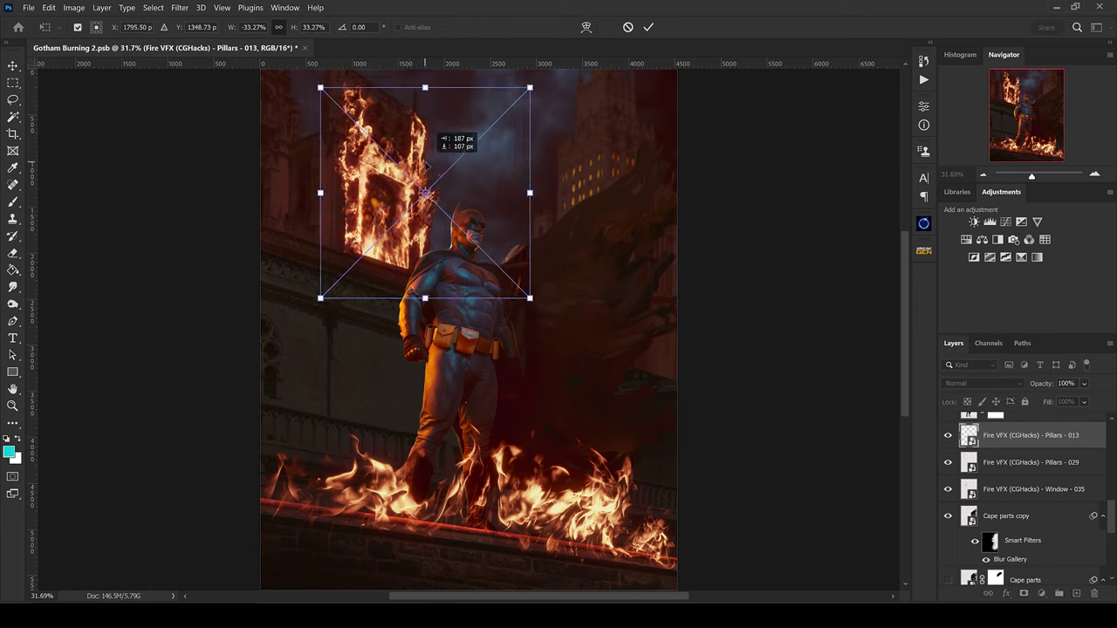
key("Return")
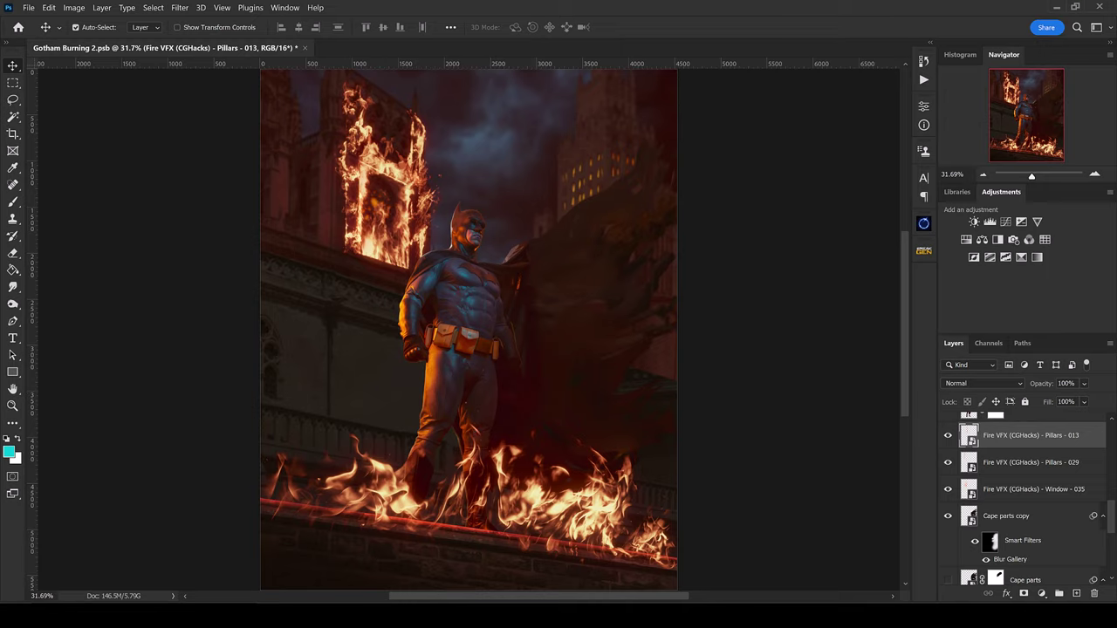
Step: Switch to Bridge, browse the Patches, Grungy and Embers folders, and preview several ember images for density and size
key("alt+Tab")
left_click(83, 307)
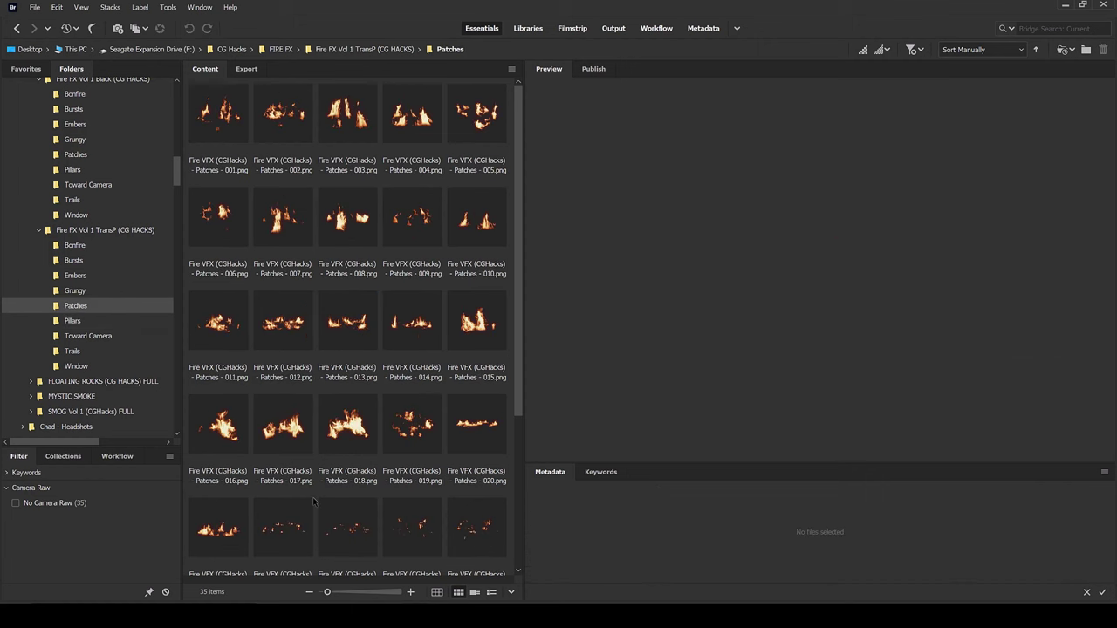
scroll(316, 500, "down", 3)
scroll(301, 460, "up", 3)
left_click(76, 290)
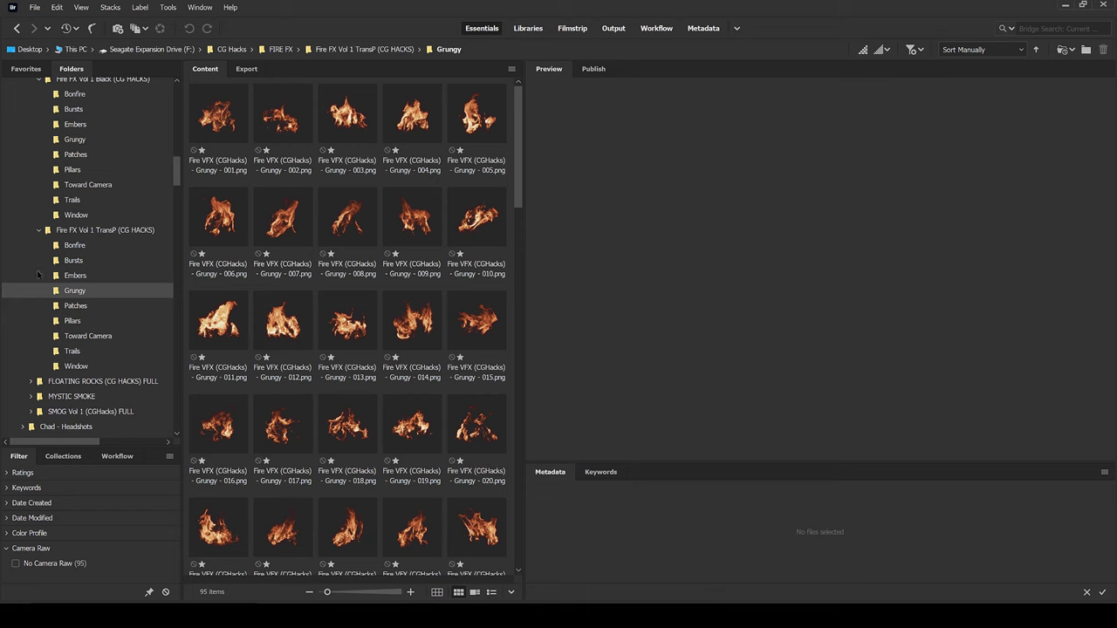
left_click(83, 277)
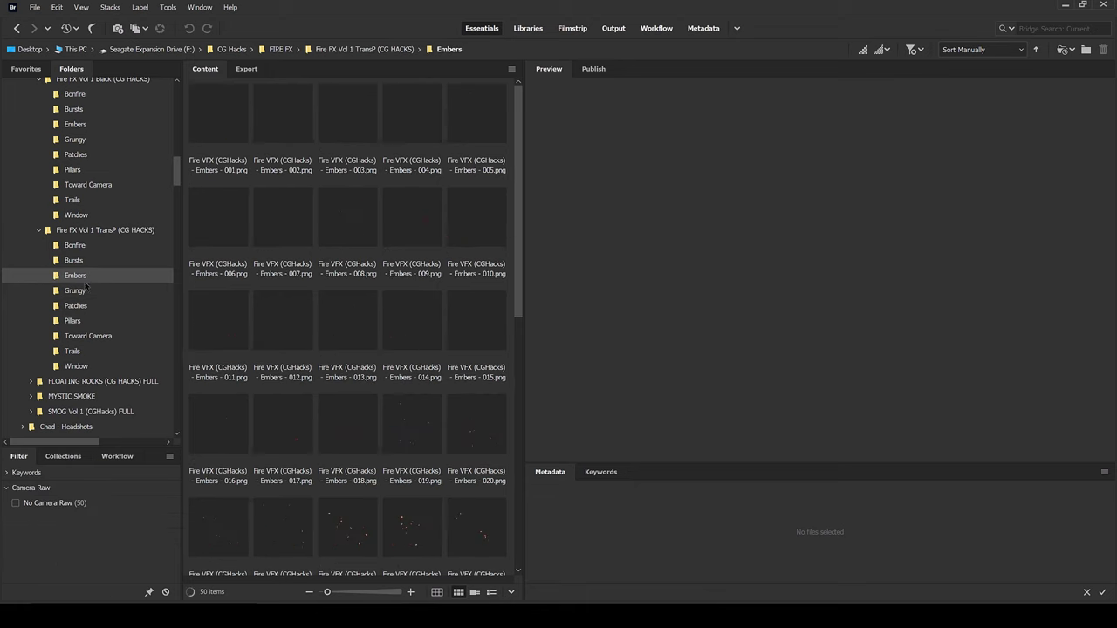
scroll(410, 456, "down", 3)
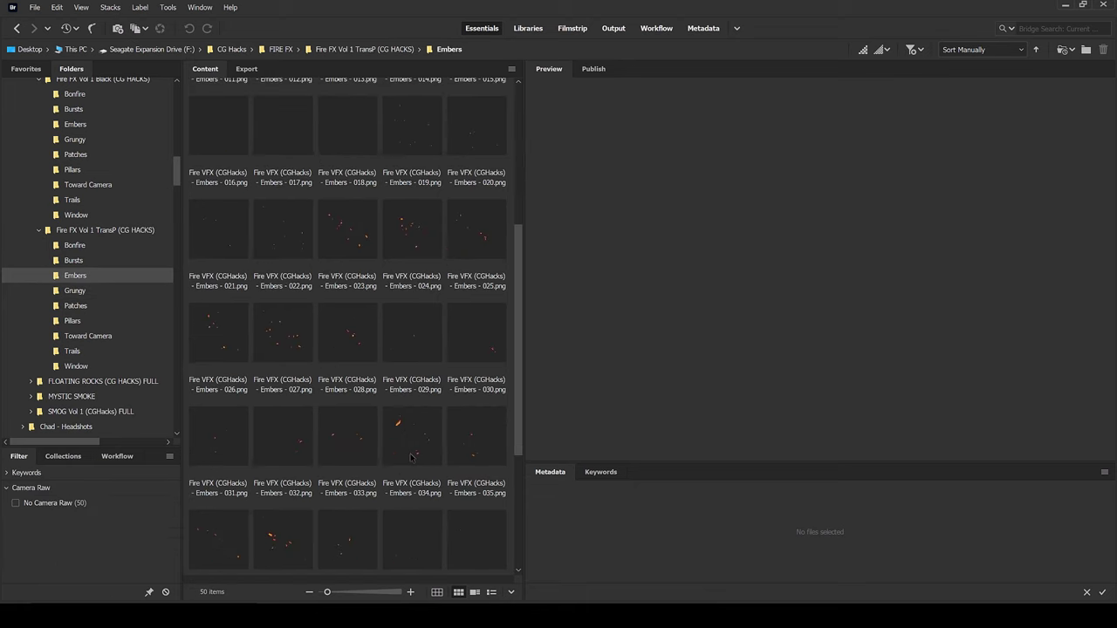
left_click(283, 354)
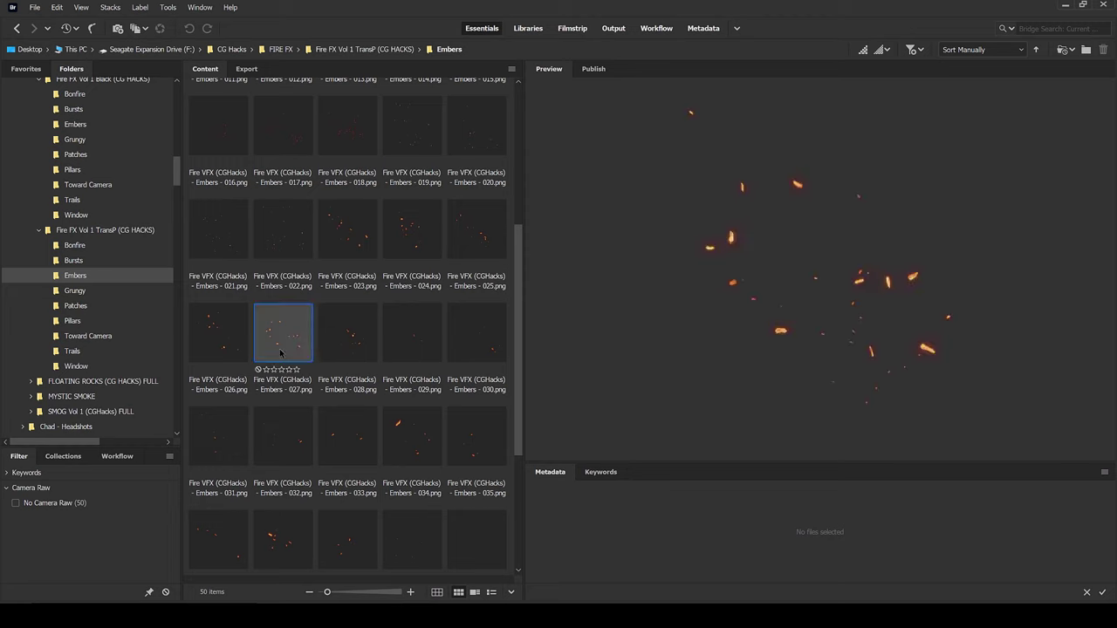
left_click(346, 237)
left_click(347, 130)
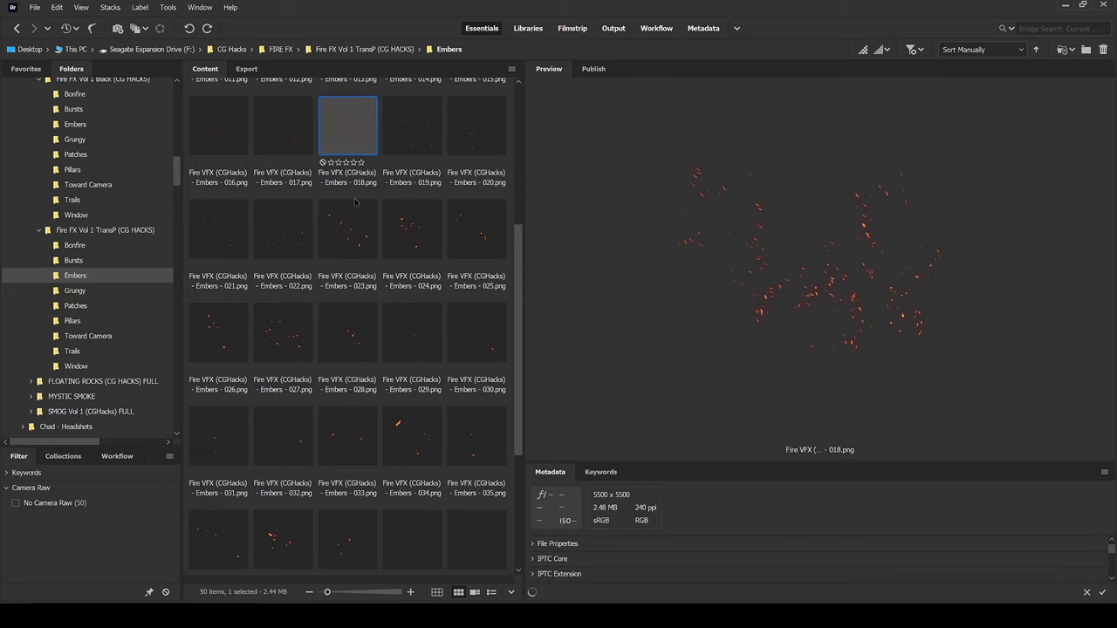
left_click(280, 131)
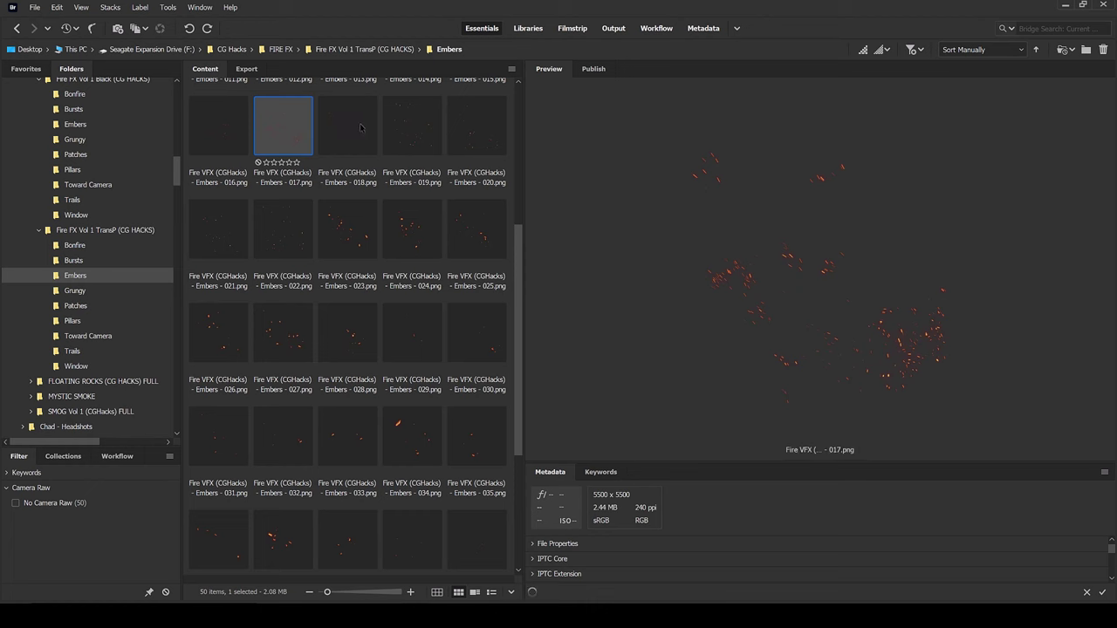
left_click(347, 131)
scroll(346, 431, "down", 4)
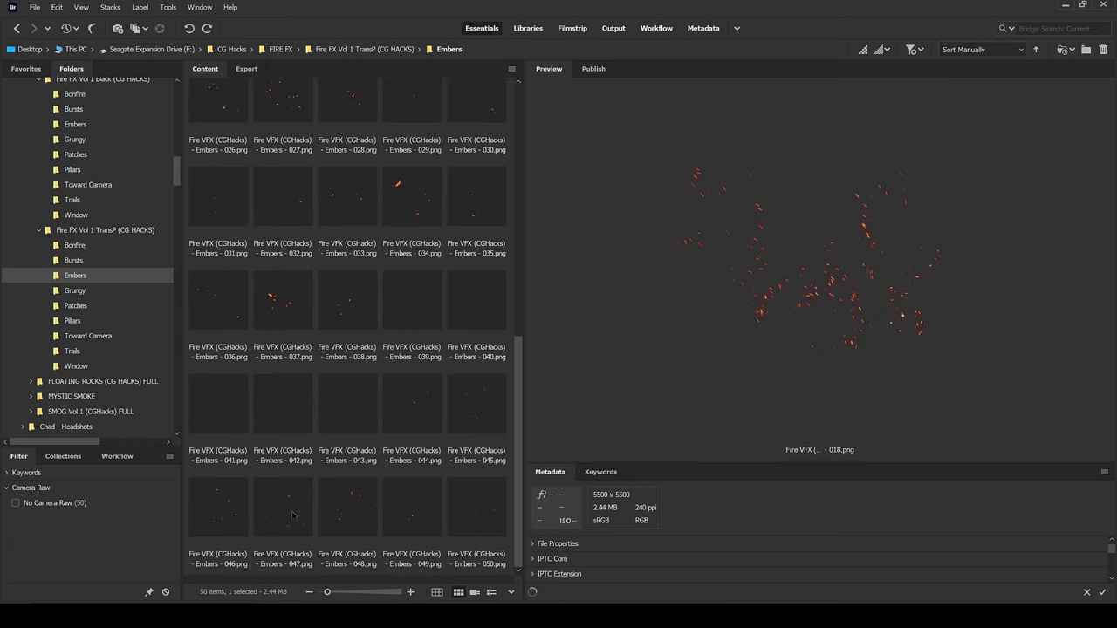
left_click(293, 514)
left_click(362, 517)
scroll(361, 512, "up", 4)
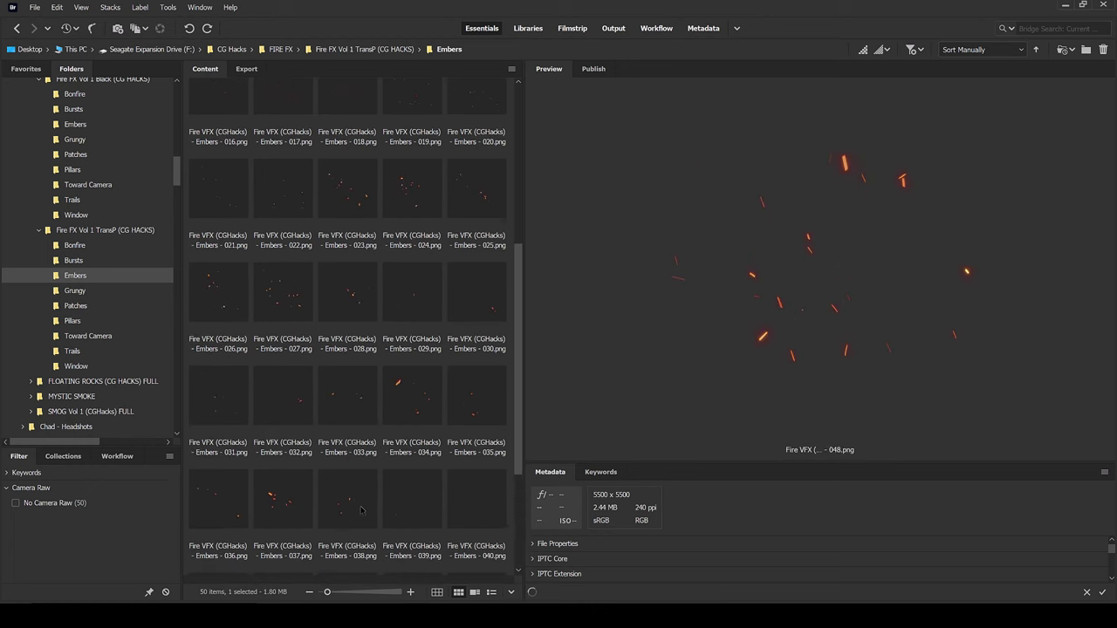
Step: Place Fire VFX (CGHacks) - Embers - 027.png into the Photoshop document across the canvas width and restack it directly above the blend layer
left_click(284, 298)
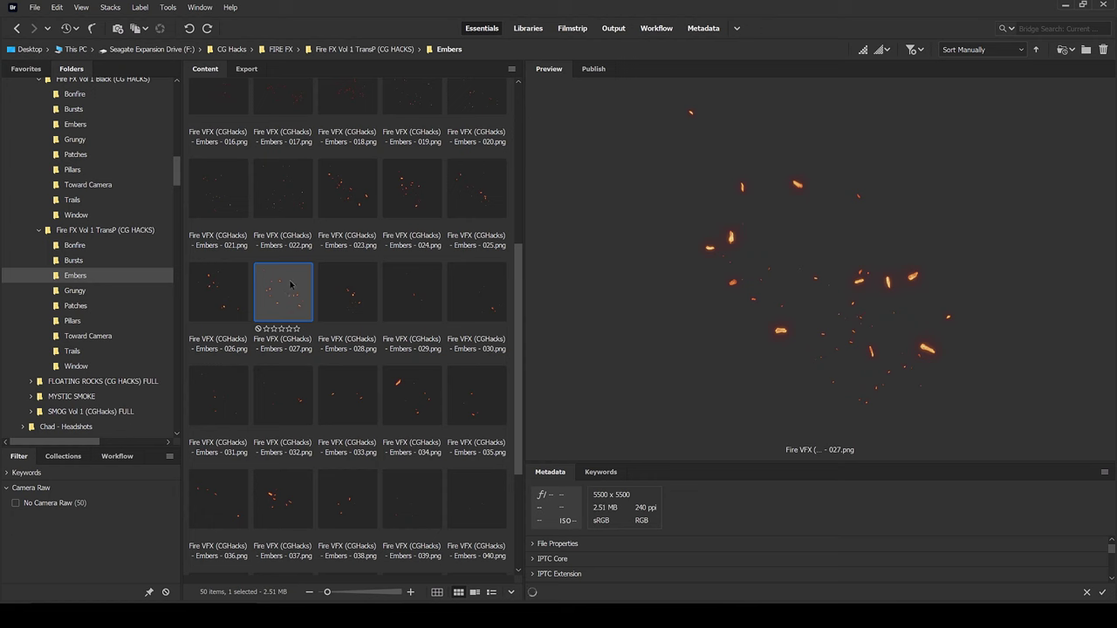
left_click_drag(287, 294, 516, 438)
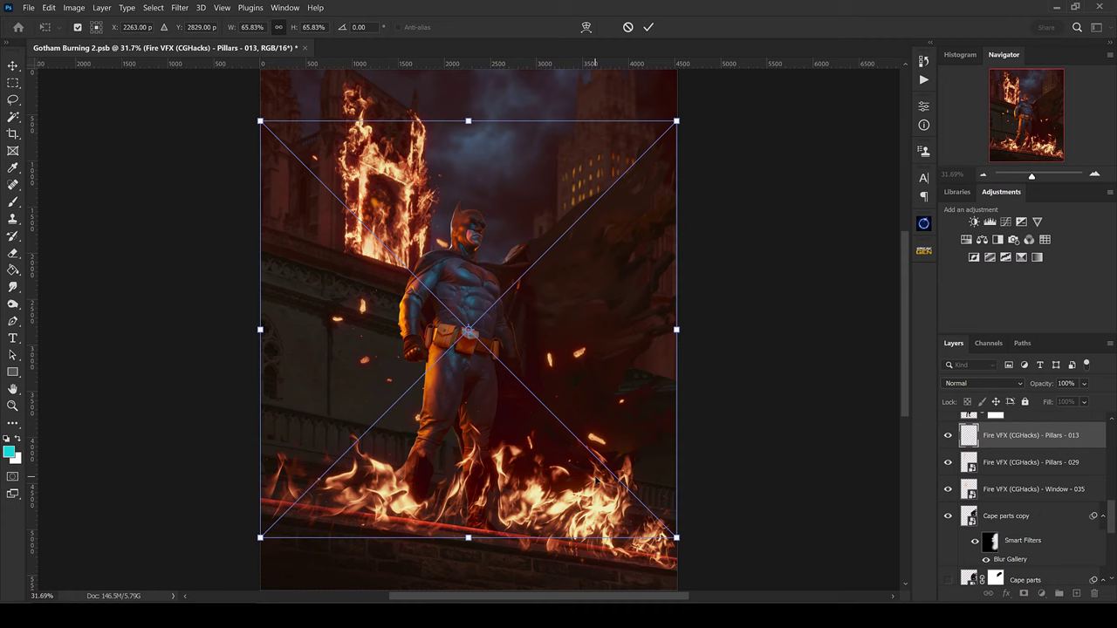
scroll(660, 495, "down", 1)
key("ctrl+minus")
scroll(950, 521, "up", 3)
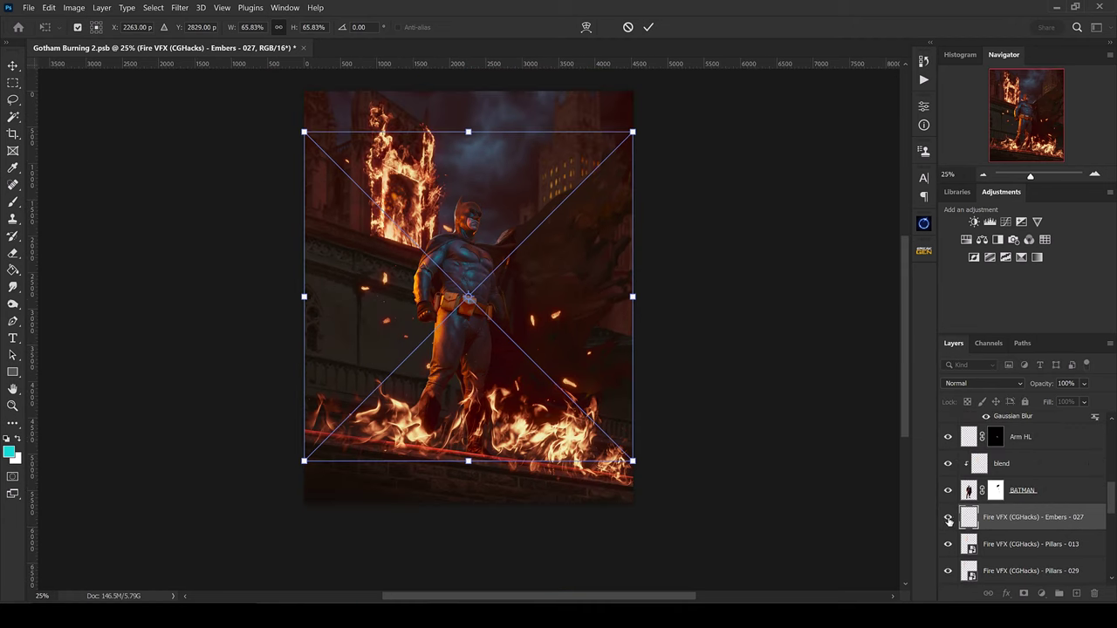
left_click_drag(1024, 522, 1023, 450)
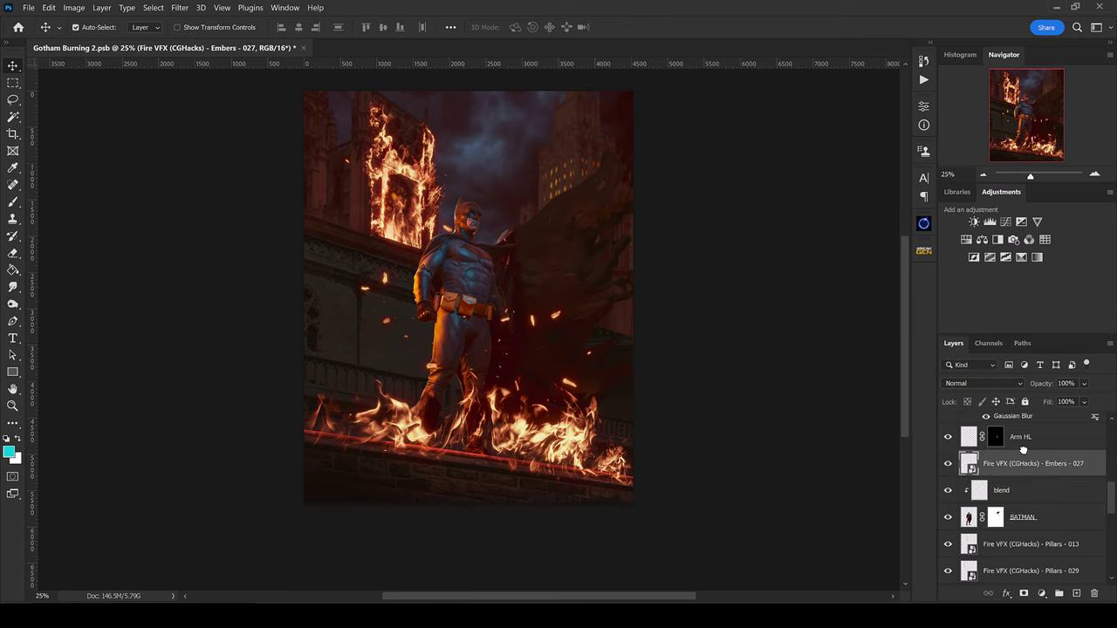
Step: Flip the Embers - 027 image horizontally, then move it down over the scene and enlarge it to about 71%
key("ctrl+t")
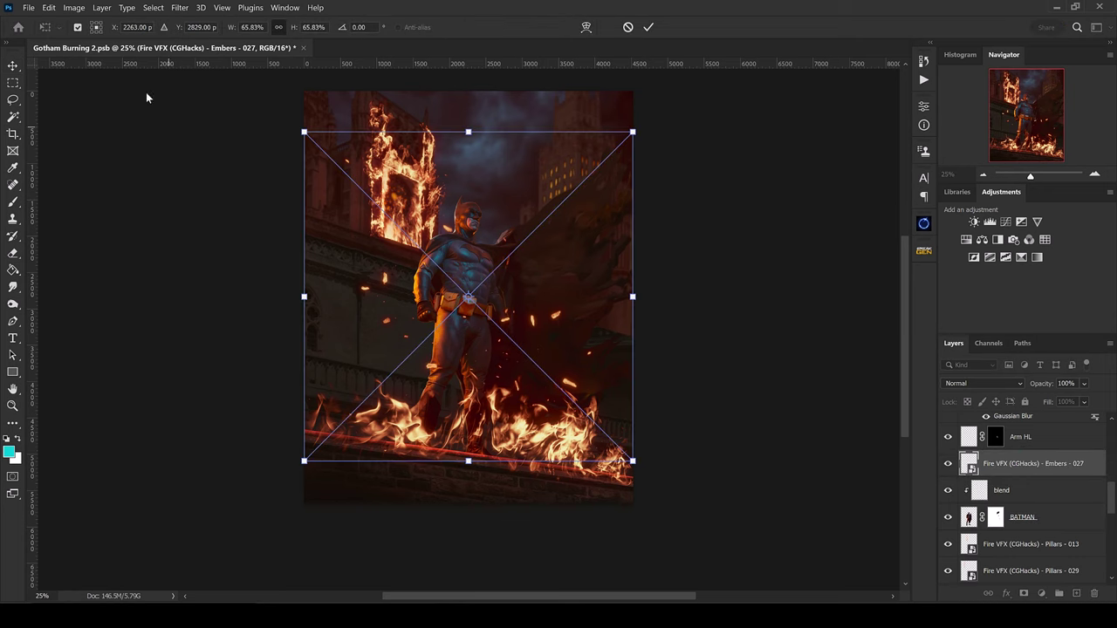
left_click(48, 7)
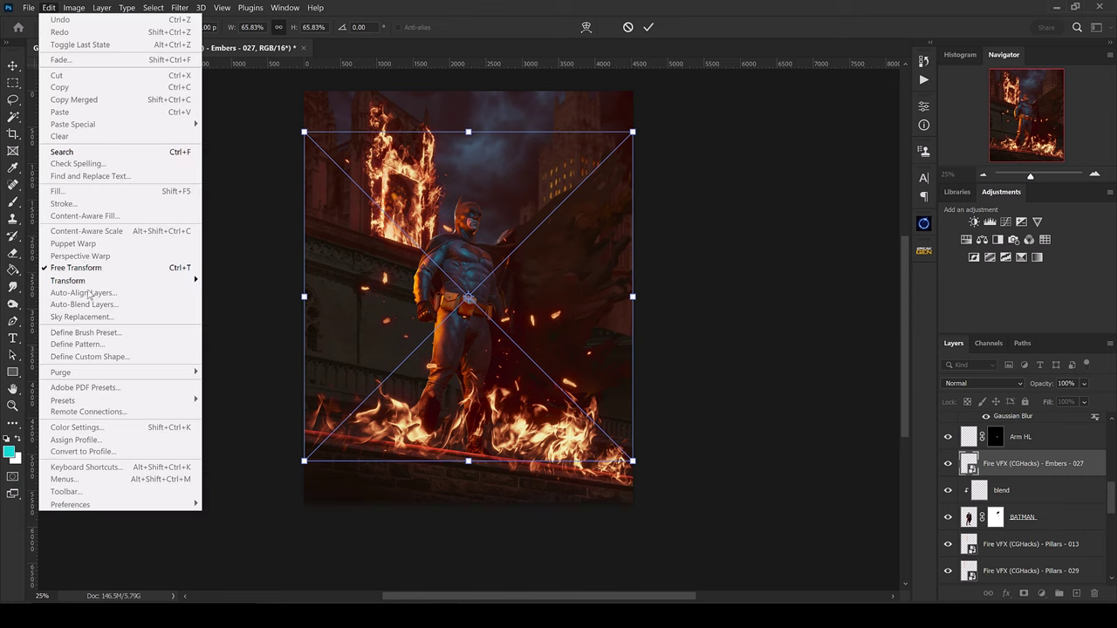
mouse_move(91, 282)
left_click(262, 495)
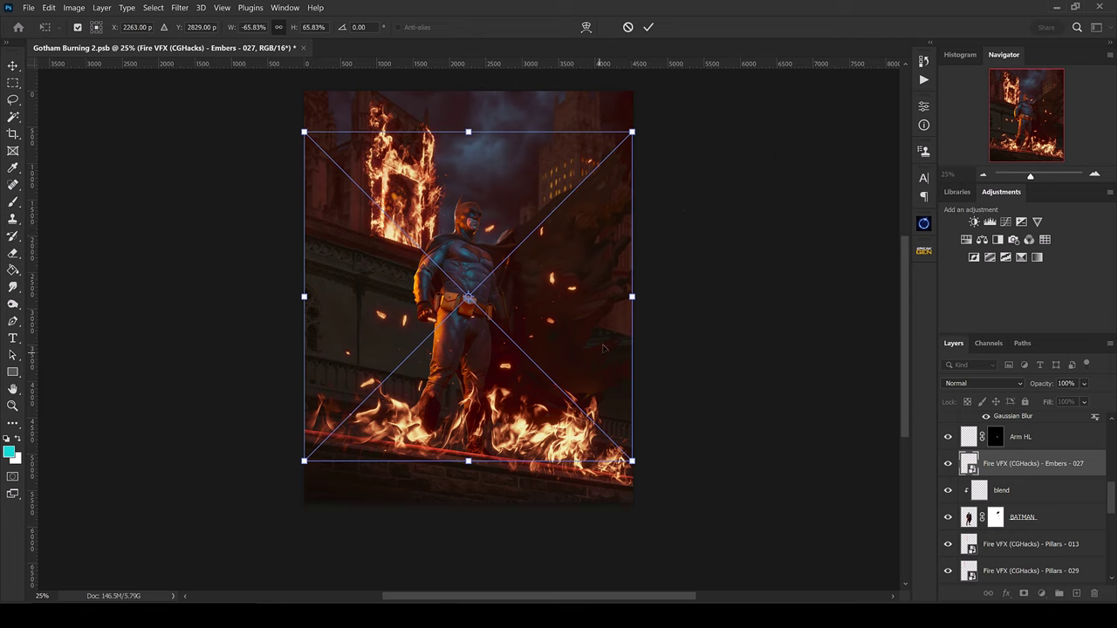
left_click_drag(599, 234, 616, 278)
key("ctrl+minus")
mouse_move(593, 236)
left_mouse_down()
mouse_move(608, 208)
mouse_move(588, 264)
mouse_move(589, 229)
left_mouse_up()
key("Return")
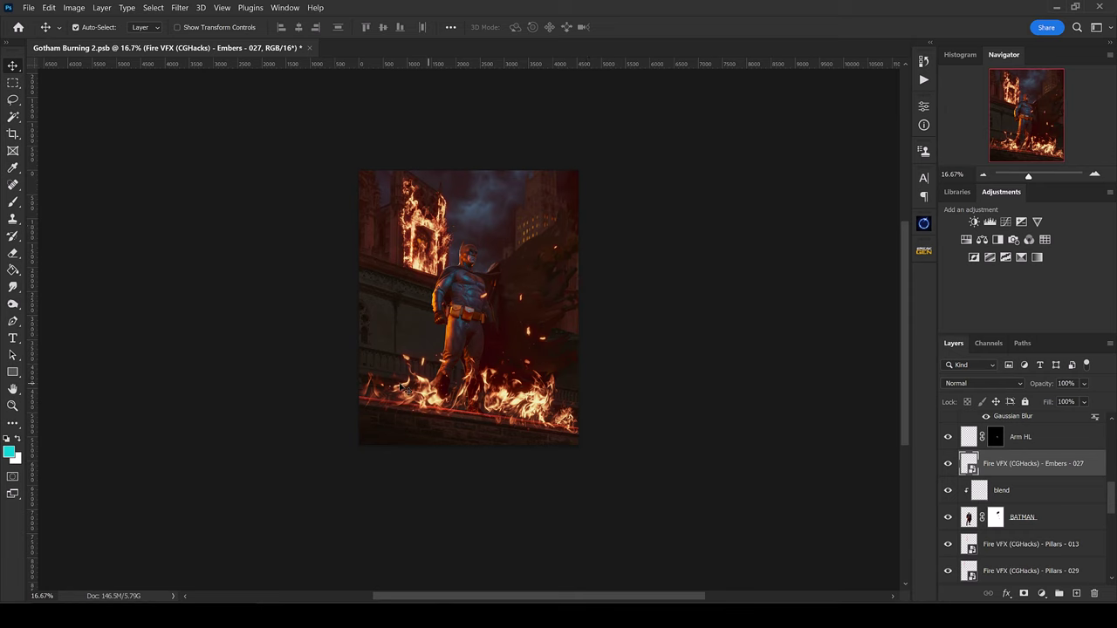
Step: Restack Embers - 027 directly below the Trails - 040 layer, then rotate it to about -173° and scale it to about 79%
scroll(1019, 536, "up", 2)
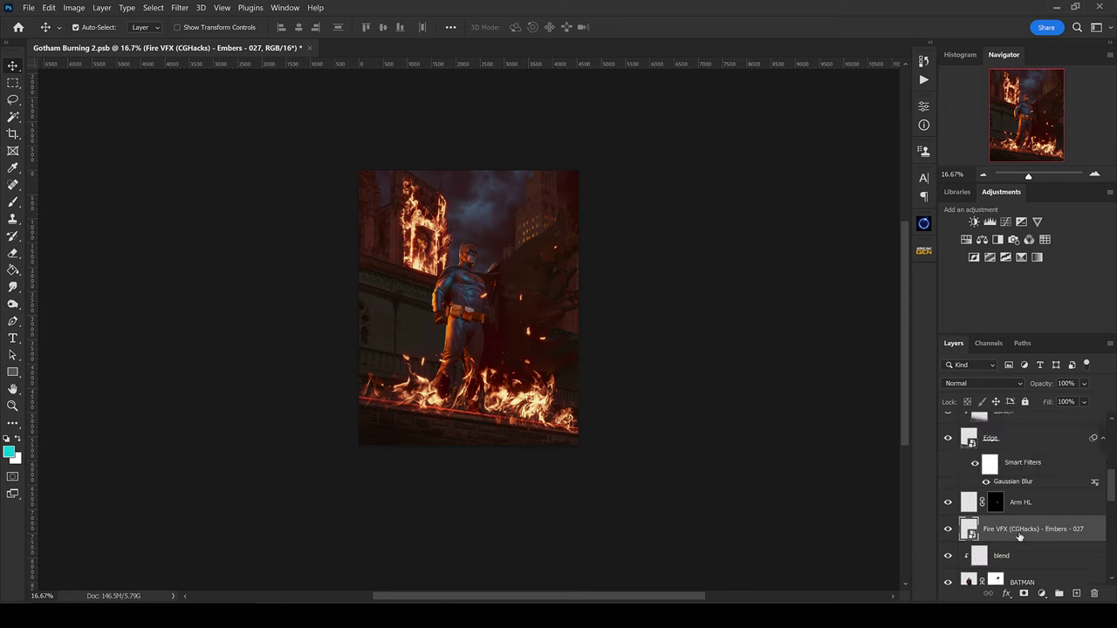
left_click_drag(1017, 535, 1036, 467)
key("ctrl+t")
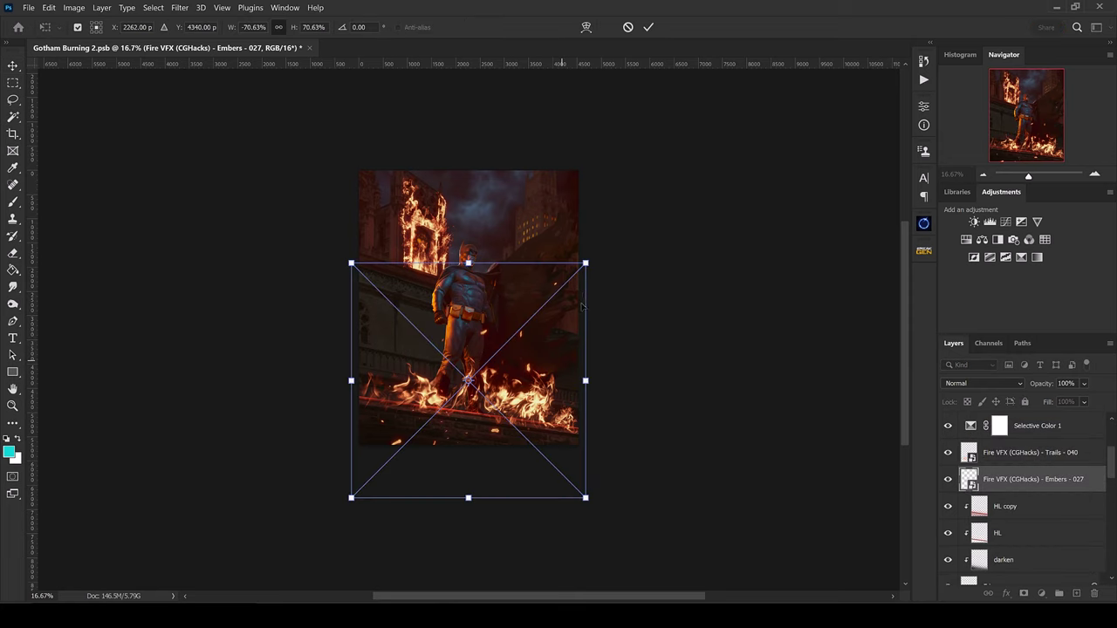
left_click_drag(591, 261, 630, 262)
key("Return")
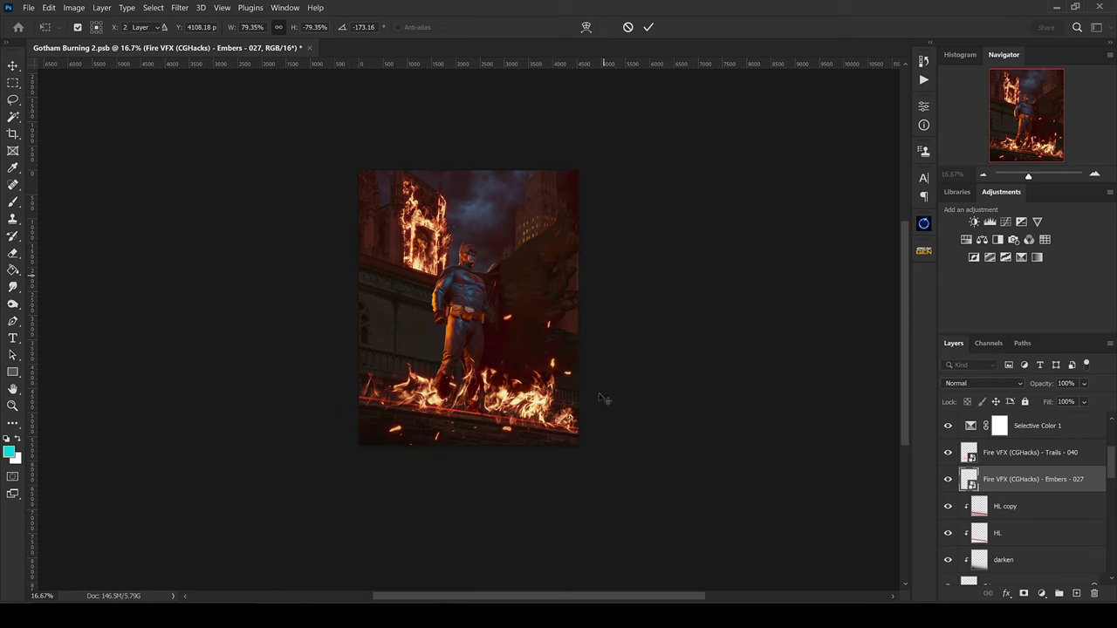
key("ctrl+plus")
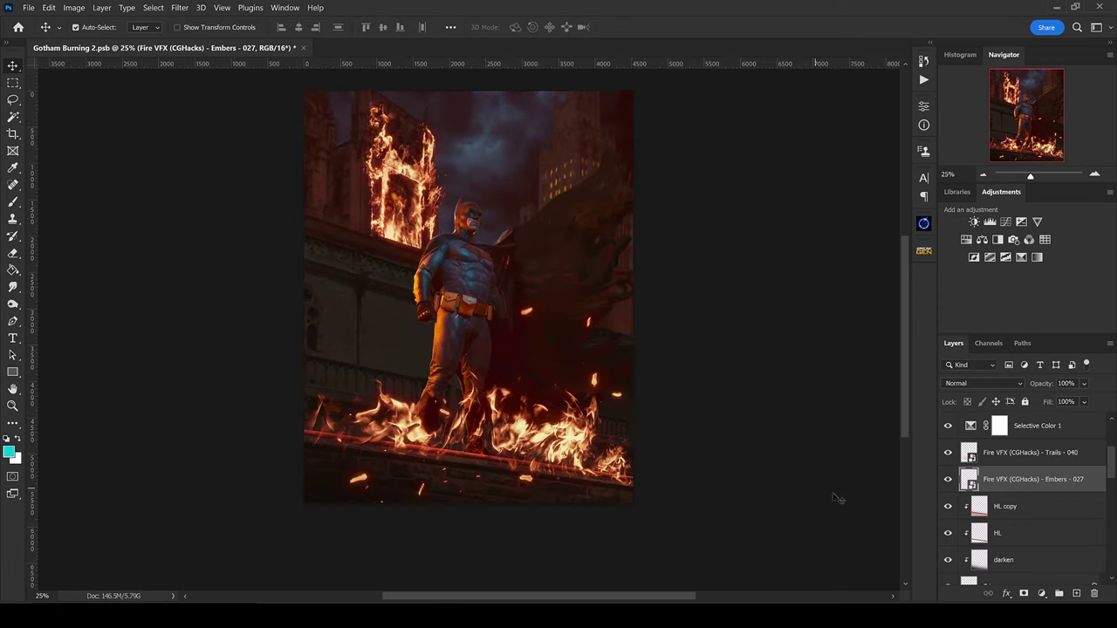
Step: Place Fire VFX (CGHacks) - Embers - 013.png from Bridge's Embers folder into the Photoshop document, directly above the Pillars - 013 layer
scroll(1038, 473, "down", 5)
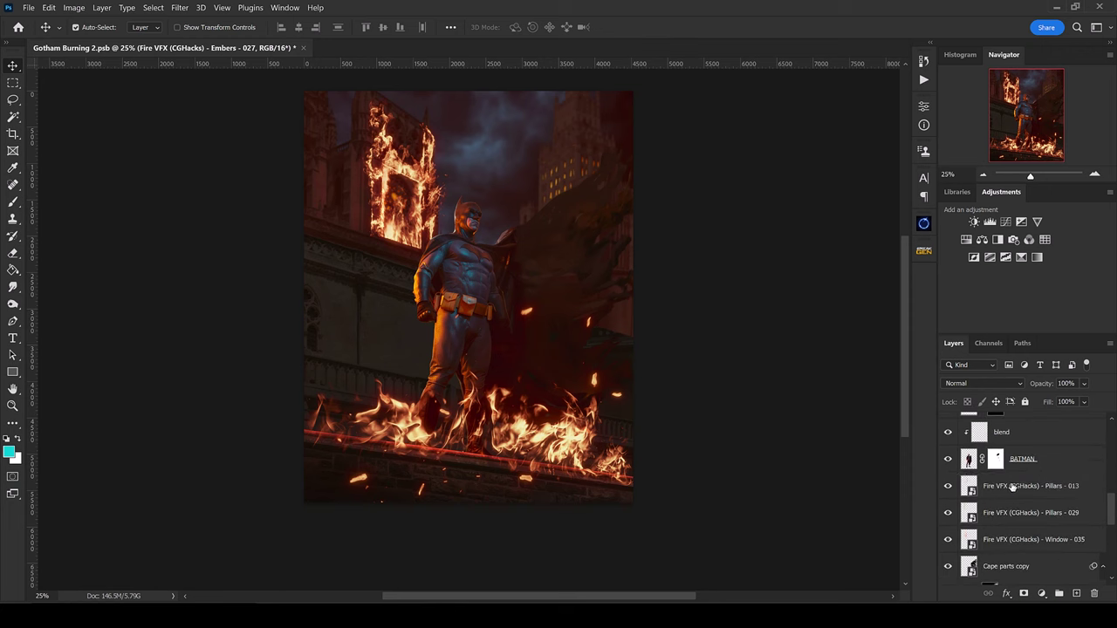
left_click(1020, 486)
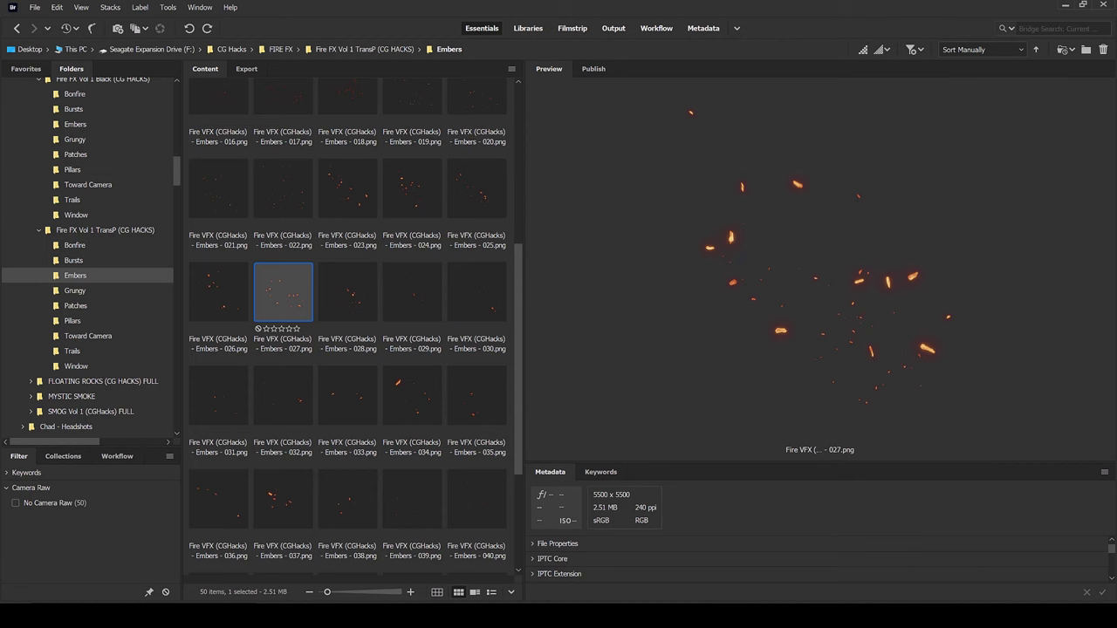
left_click(411, 217)
left_click(412, 317)
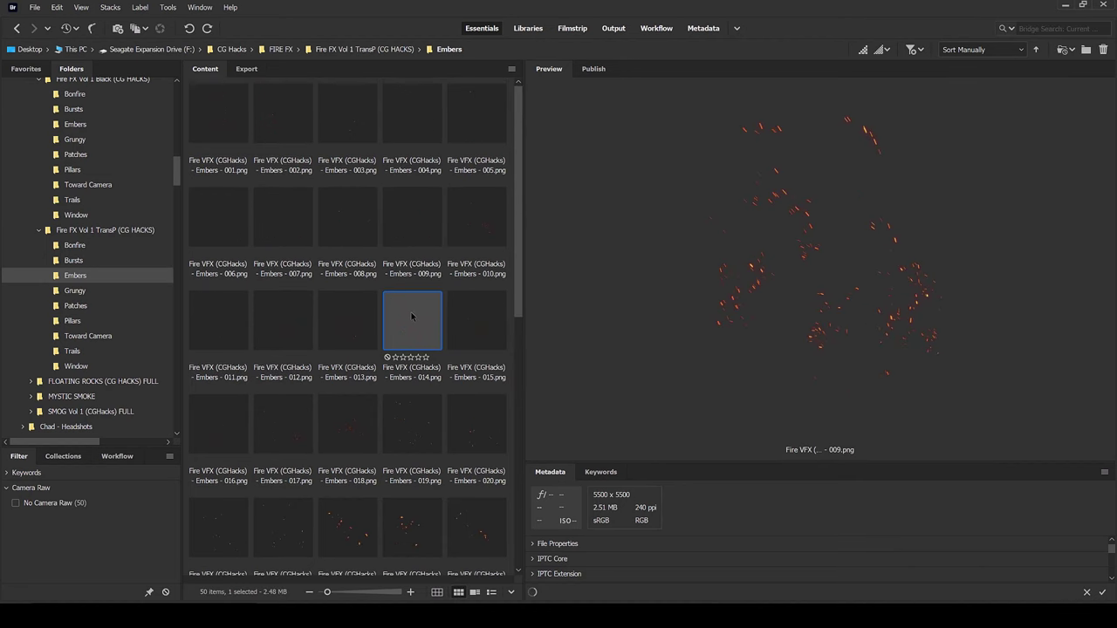
left_click(339, 345)
left_click_drag(354, 328, 449, 368)
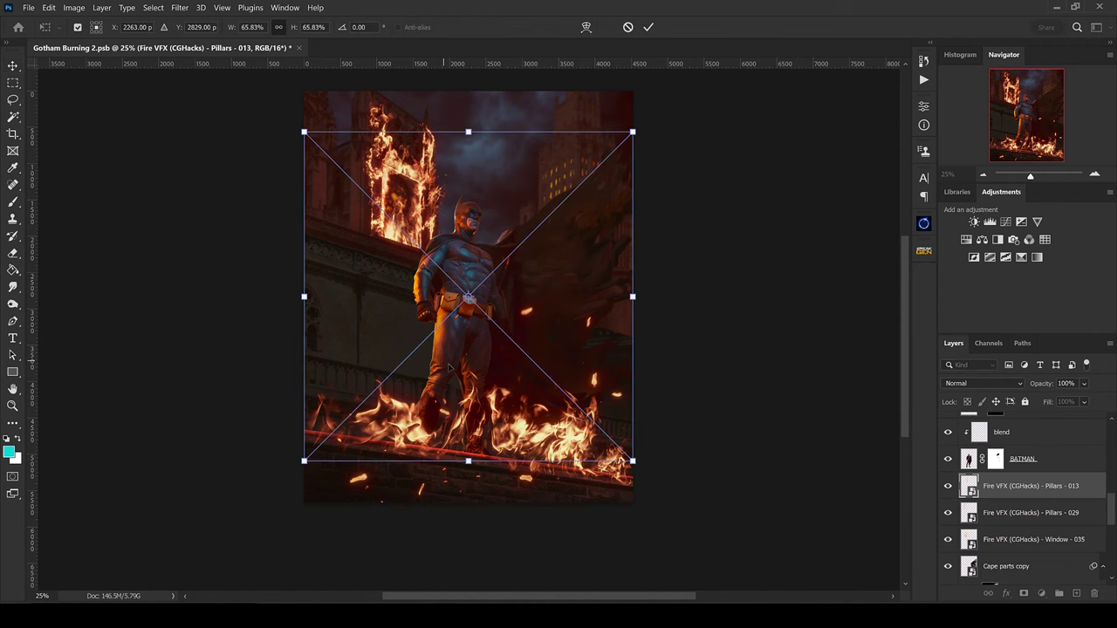
Step: Flip Embers - 013 horizontally and enlarge it to about 90%, shifted upward so its sparks spread around and above Batman
left_click(49, 8)
mouse_move(84, 281)
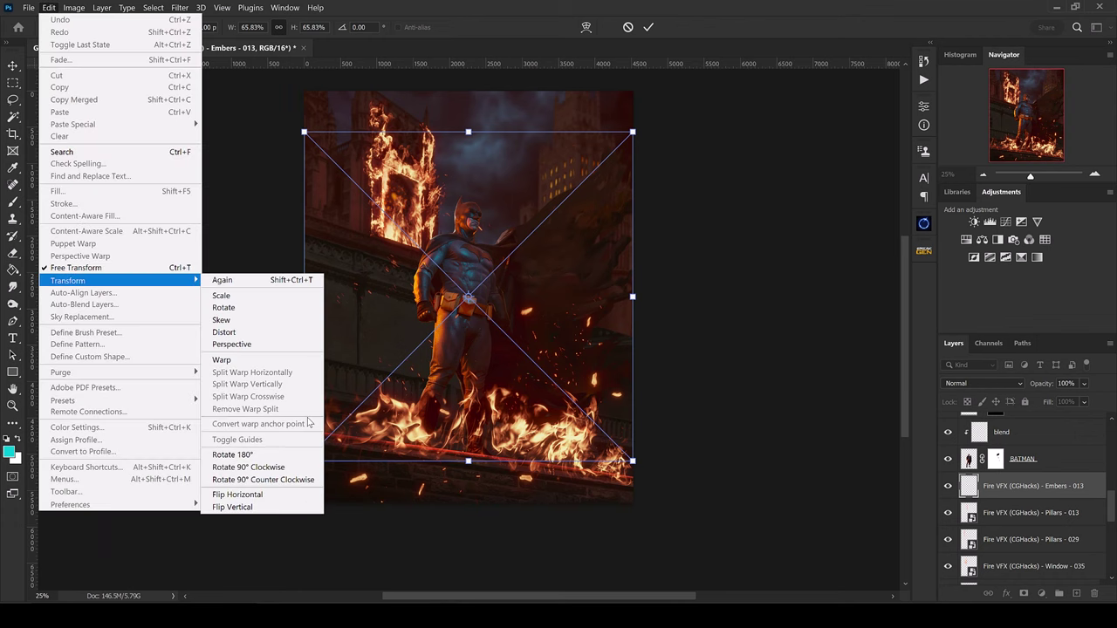
left_click(287, 495)
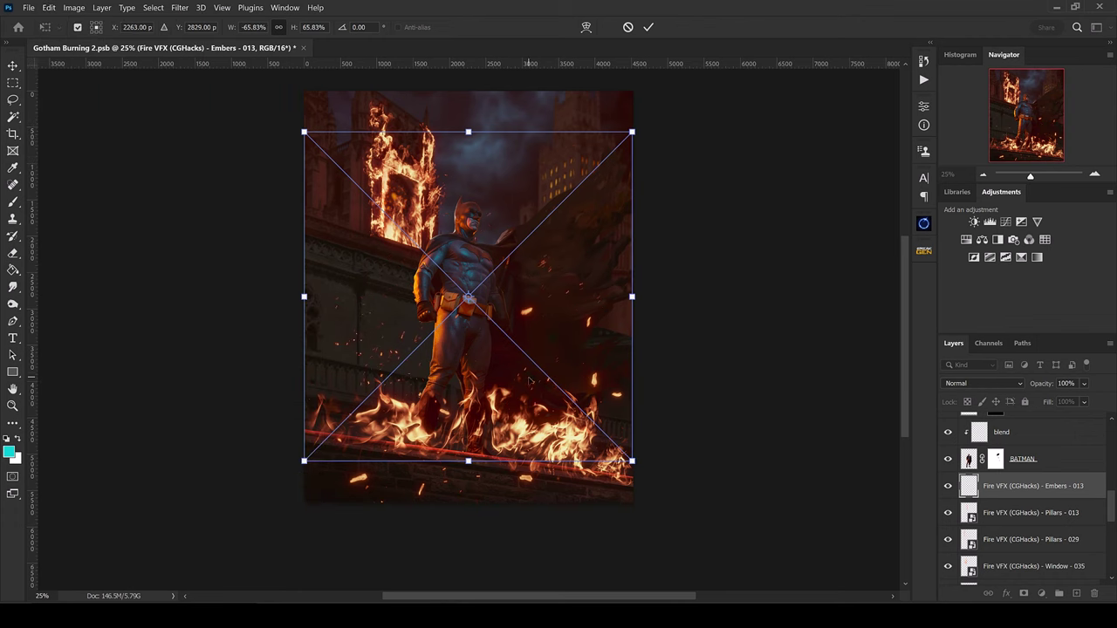
left_click_drag(632, 132, 695, 70)
left_click_drag(613, 224, 567, 249)
left_click_drag(653, 96, 709, 81)
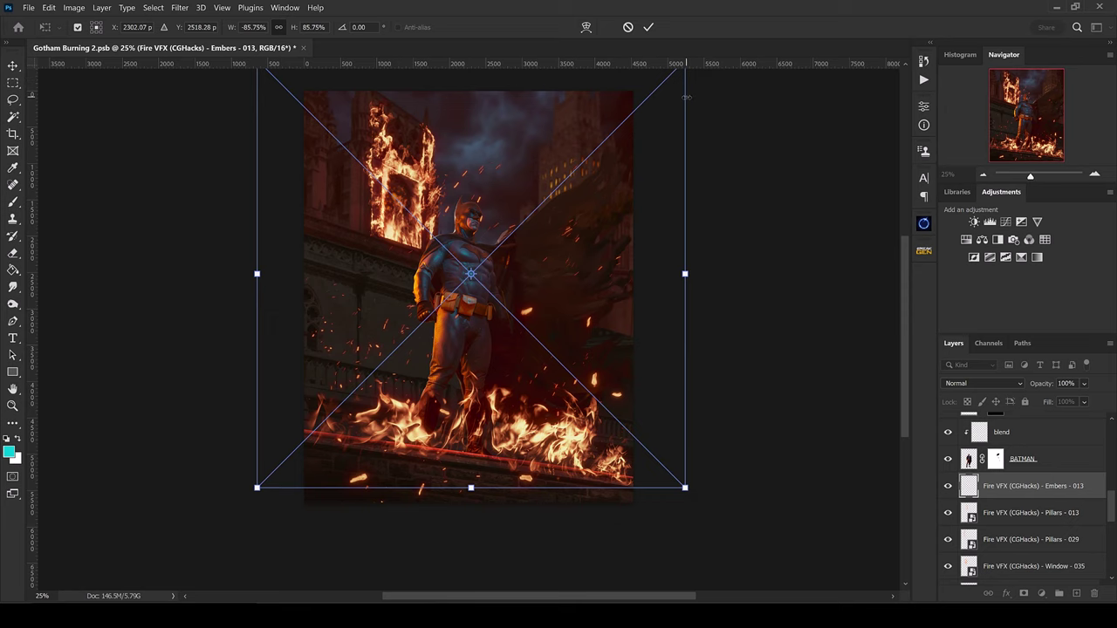
key("ctrl+minus")
left_click_drag(615, 149, 625, 137)
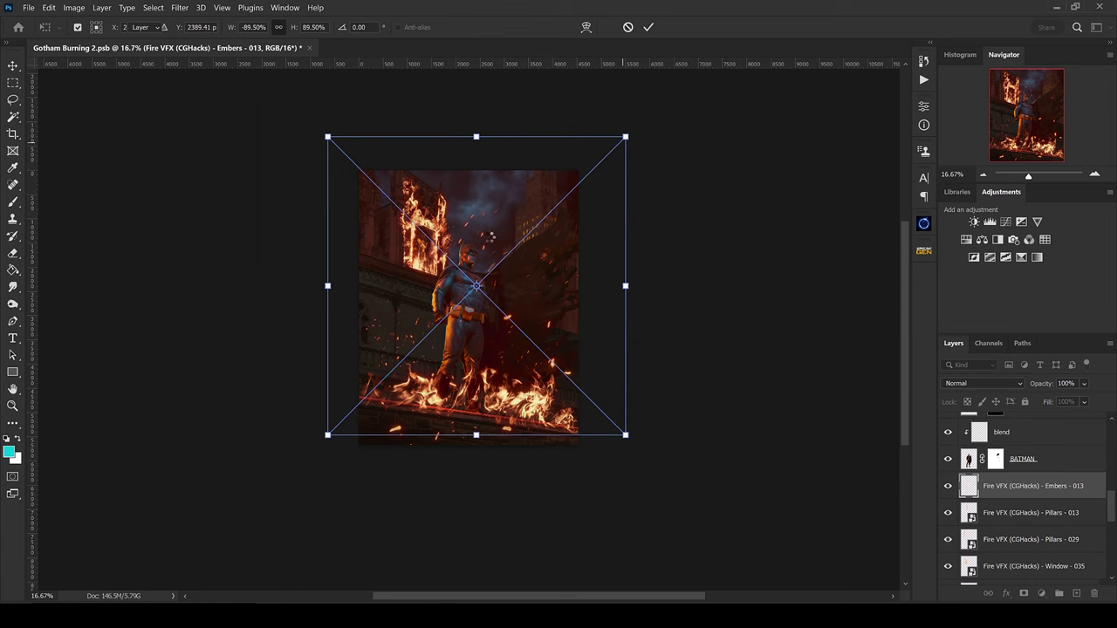
key("Return")
key("ctrl+plus")
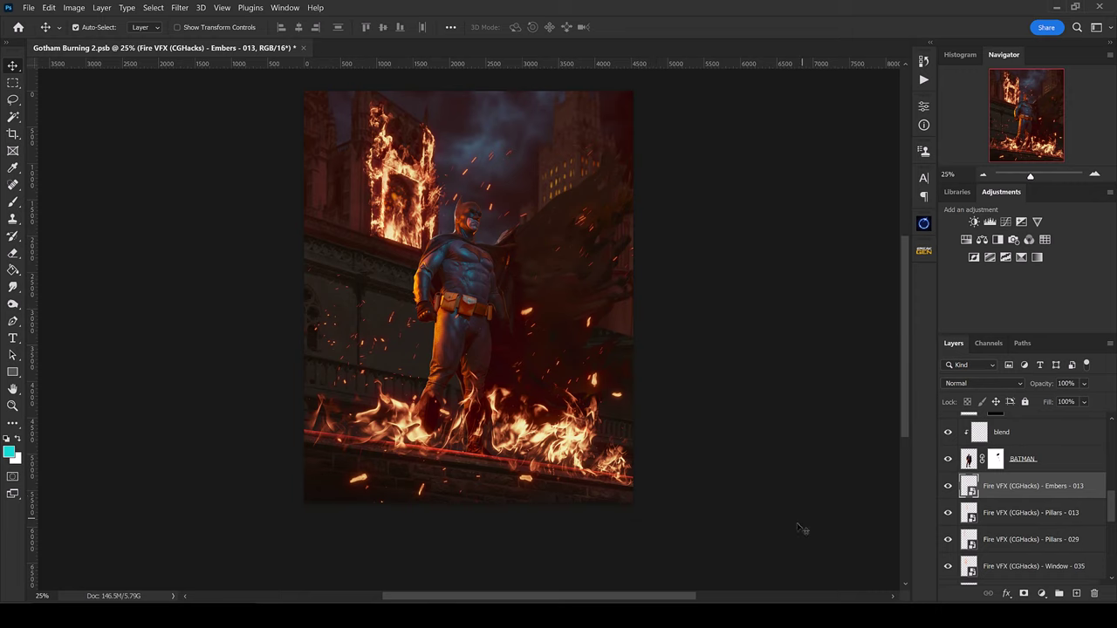
Step: Place Fire VFX (CGHacks) - Bonfire - 038.png from Bridge into the Photoshop document, scaled to about 79% behind Batman along the canvas's left edge
left_click(417, 562)
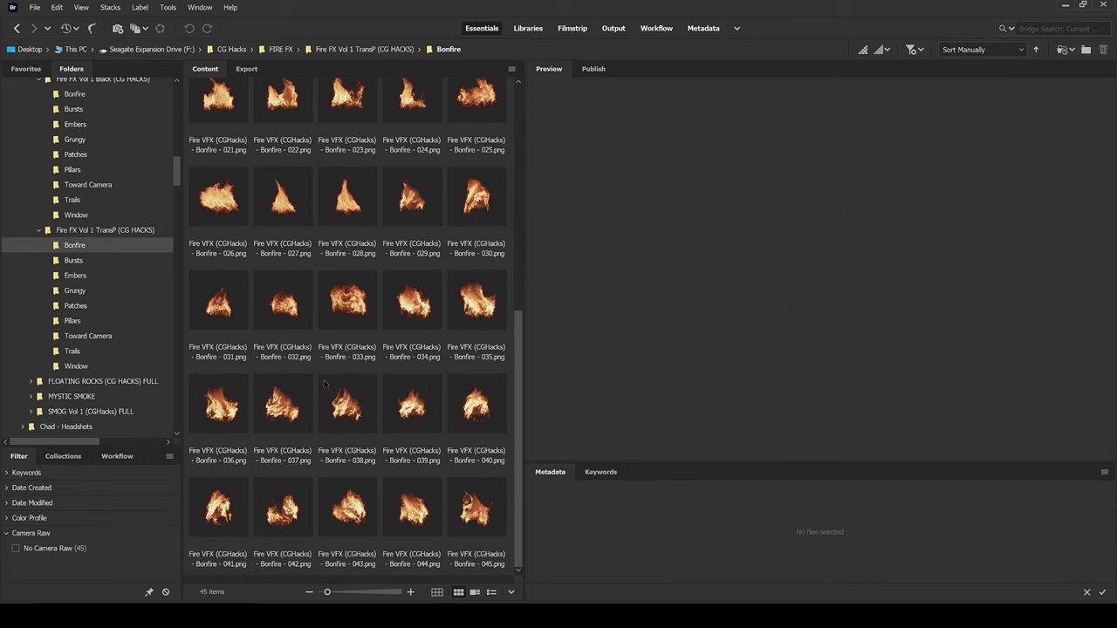
left_click(352, 414)
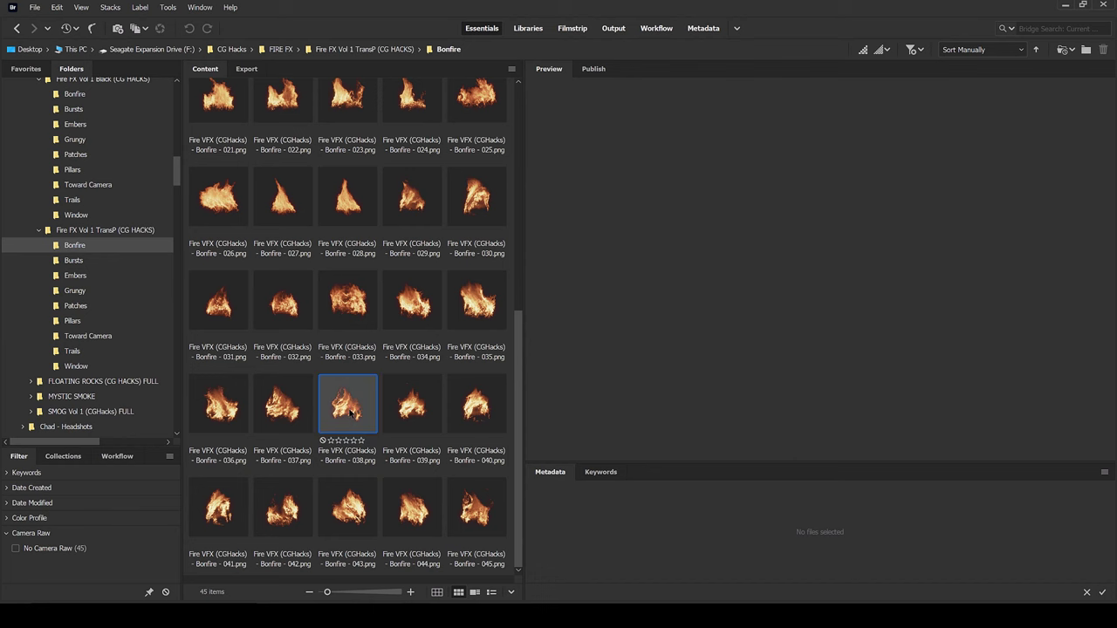
left_click_drag(352, 414, 389, 375)
left_click_drag(634, 127, 674, 119)
left_click_drag(606, 189, 476, 235)
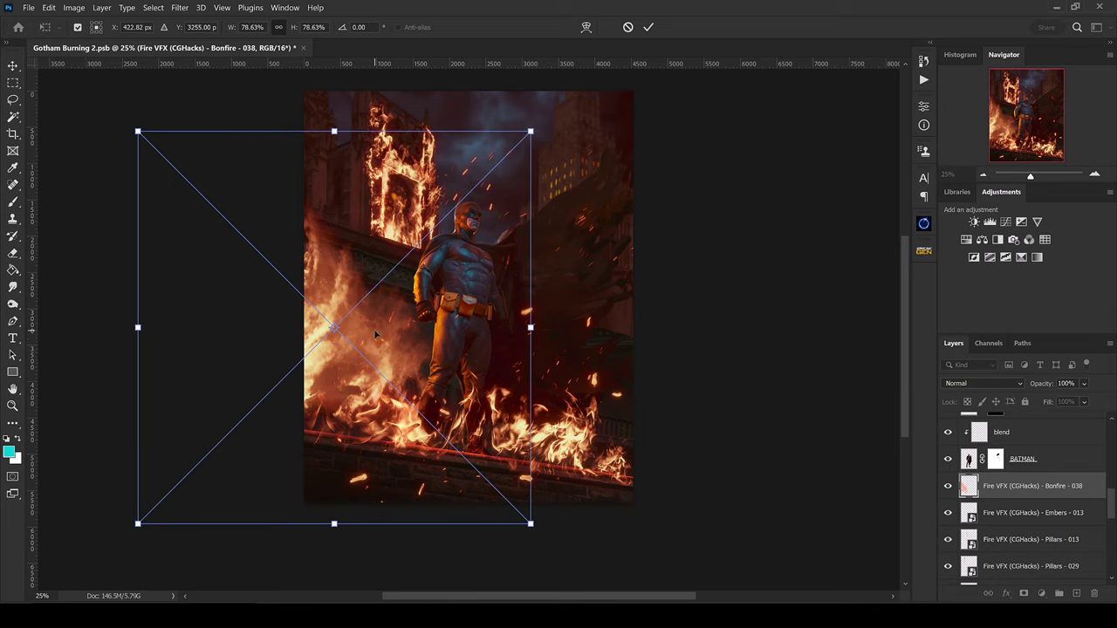
mouse_move(375, 333)
left_mouse_down()
mouse_move(390, 314)
mouse_move(386, 322)
left_mouse_up()
key("Return")
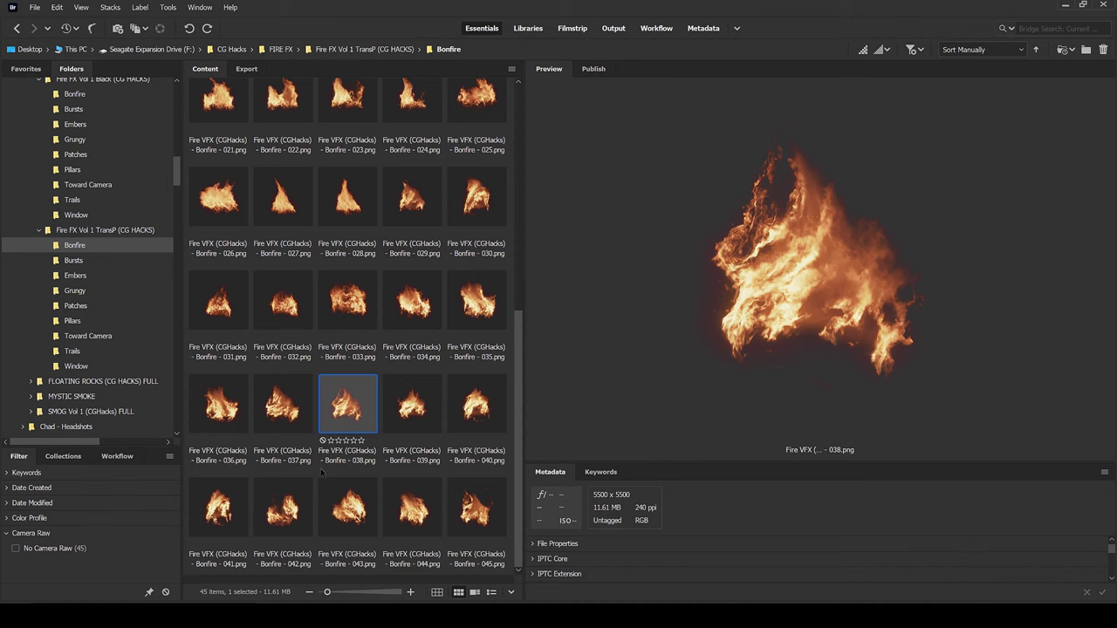
Step: Place Fire VFX (CGHacks) - Grungy - 001.png from Bridge's Grungy folder into the Photoshop document, over the lower-right part of the canvas behind Batman
left_click(73, 290)
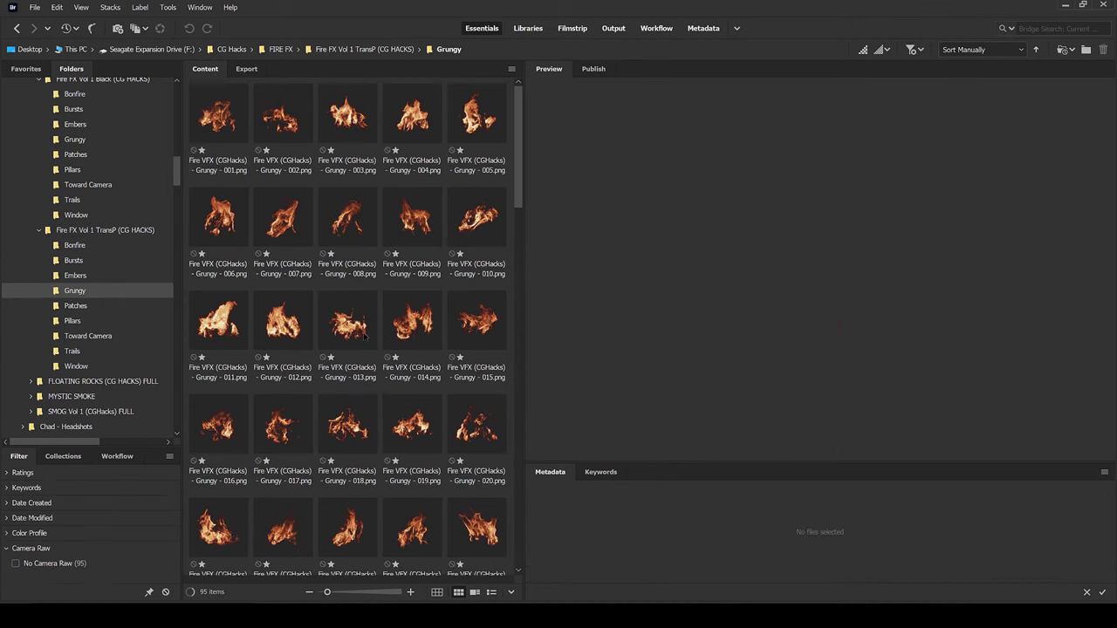
left_click(232, 122)
mouse_move(232, 122)
left_mouse_down()
mouse_move(261, 150)
mouse_move(436, 600)
mouse_move(445, 580)
mouse_move(379, 238)
mouse_move(395, 279)
left_mouse_up()
left_click_drag(378, 342, 632, 495)
left_click_drag(635, 450, 636, 424)
key("Return")
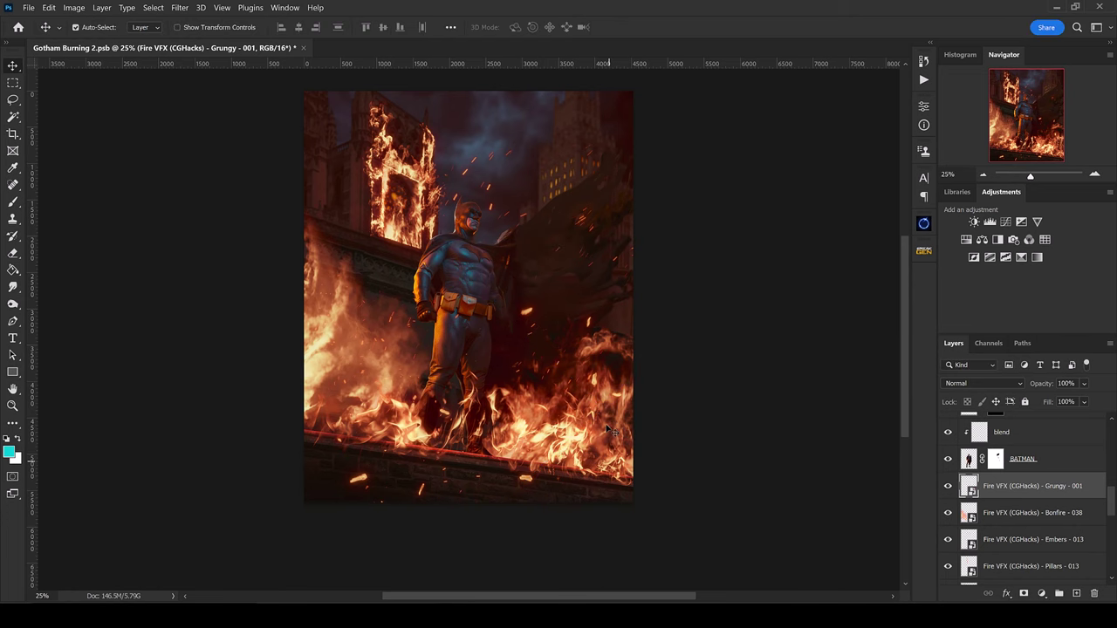
Step: Restack Grungy - 001 directly above the Buildings group, then duplicate it and put the copy directly above the Trails - 040 layer
scroll(1026, 494, "down", 6)
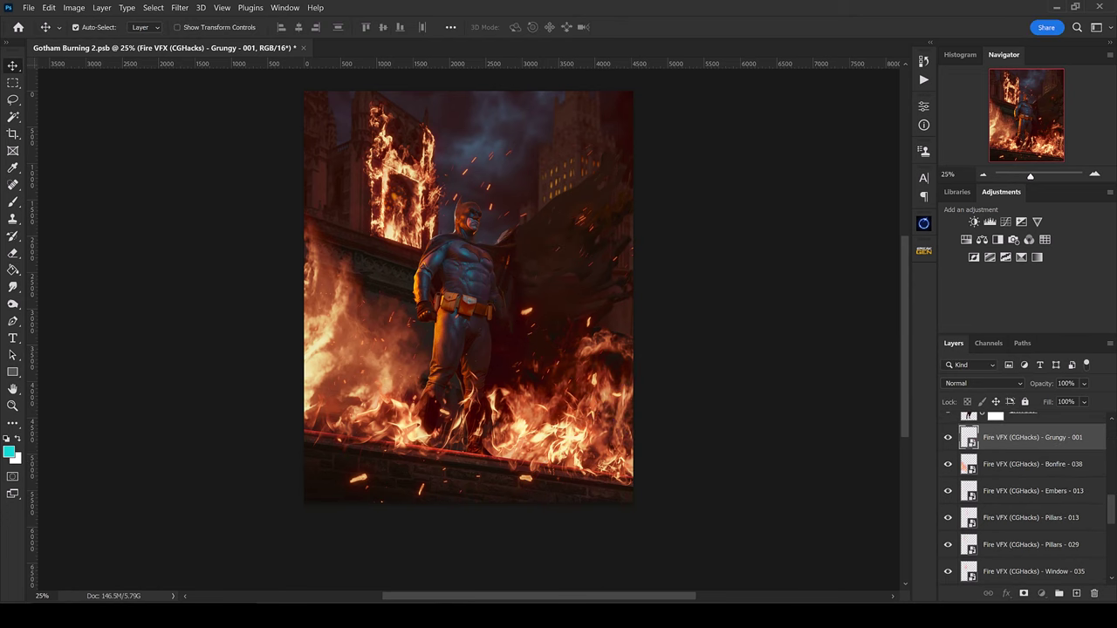
left_click_drag(1028, 577, 1031, 530)
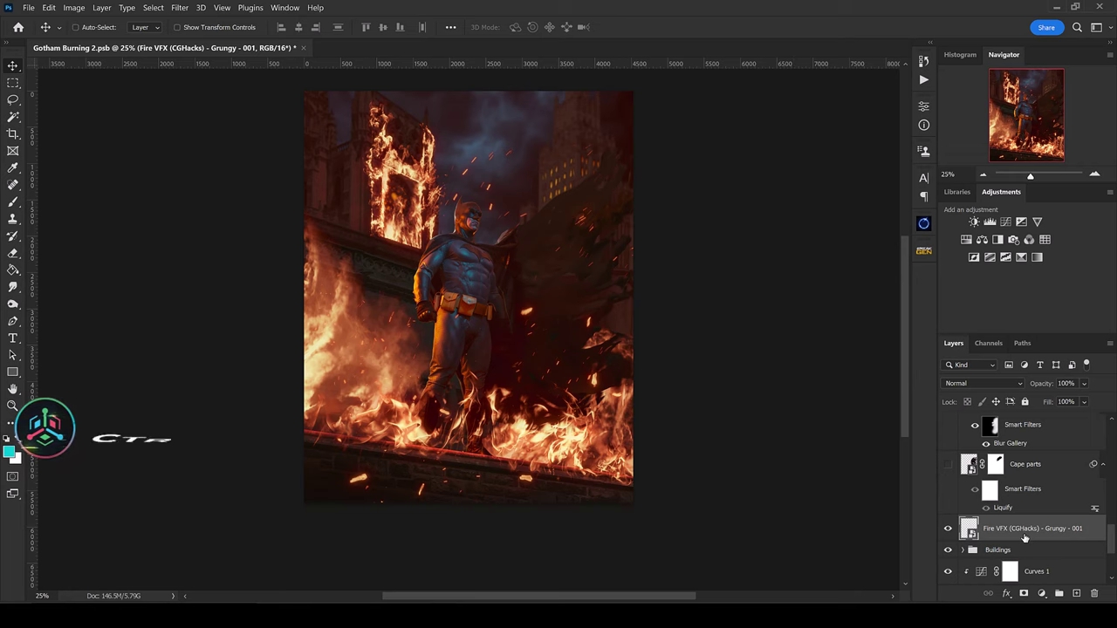
key("ctrl+j")
left_click_drag(1012, 375, 1022, 475)
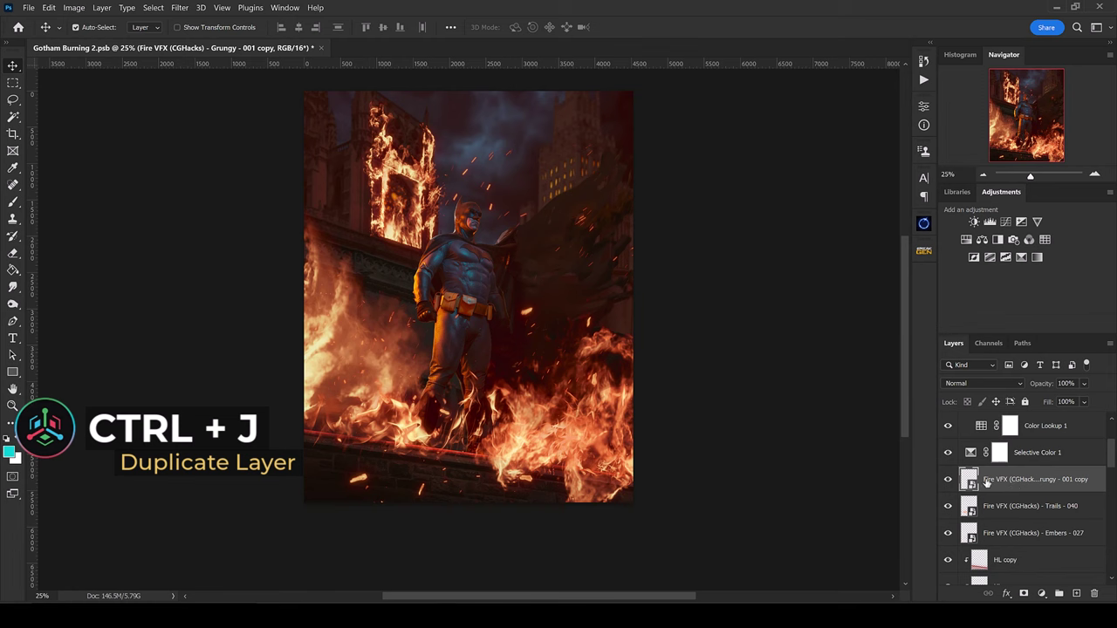
Step: Move the Grungy - 001 copy to the canvas's upper-left corner beside the burning window and scale it to about 47%
key("ctrl+t")
left_click_drag(689, 367, 381, 163)
key("ctrl+minus")
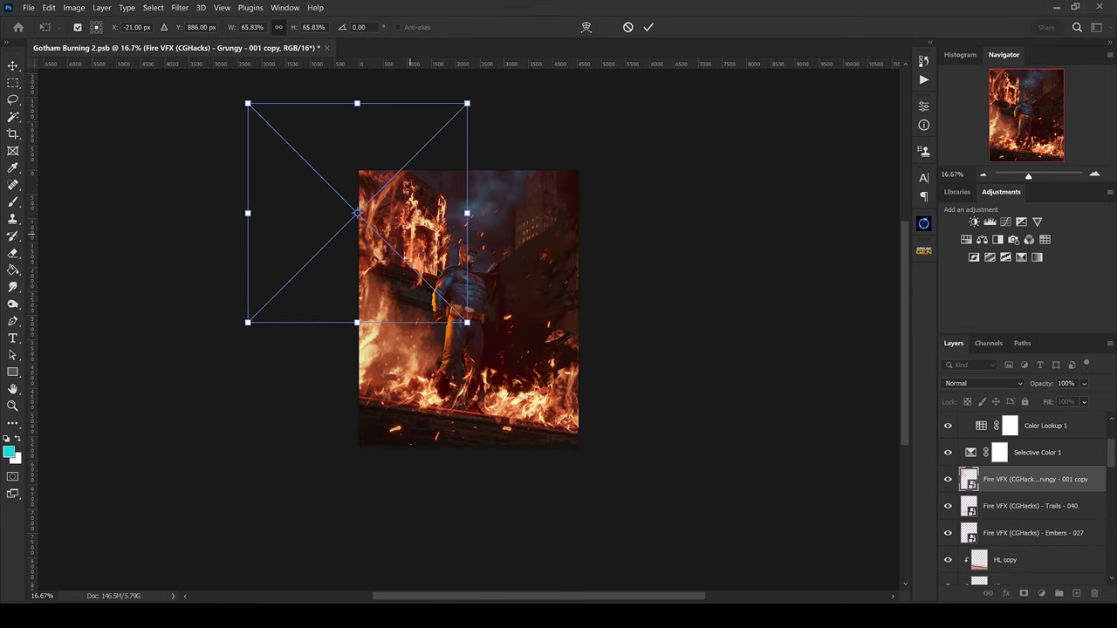
left_click_drag(469, 101, 433, 127)
left_click_drag(421, 215, 427, 222)
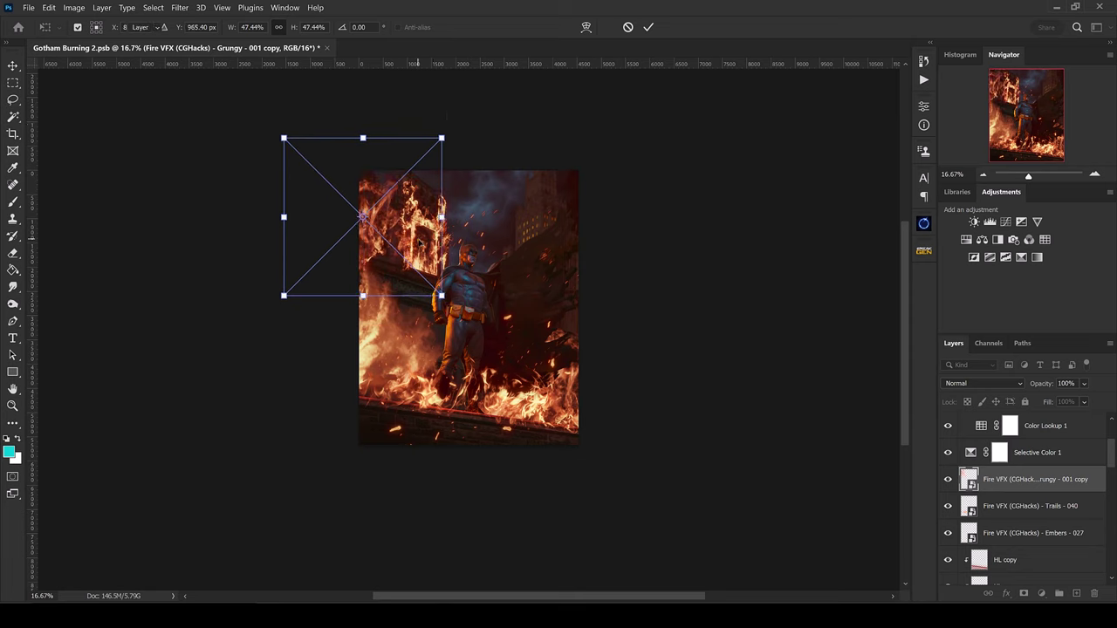
key("Return")
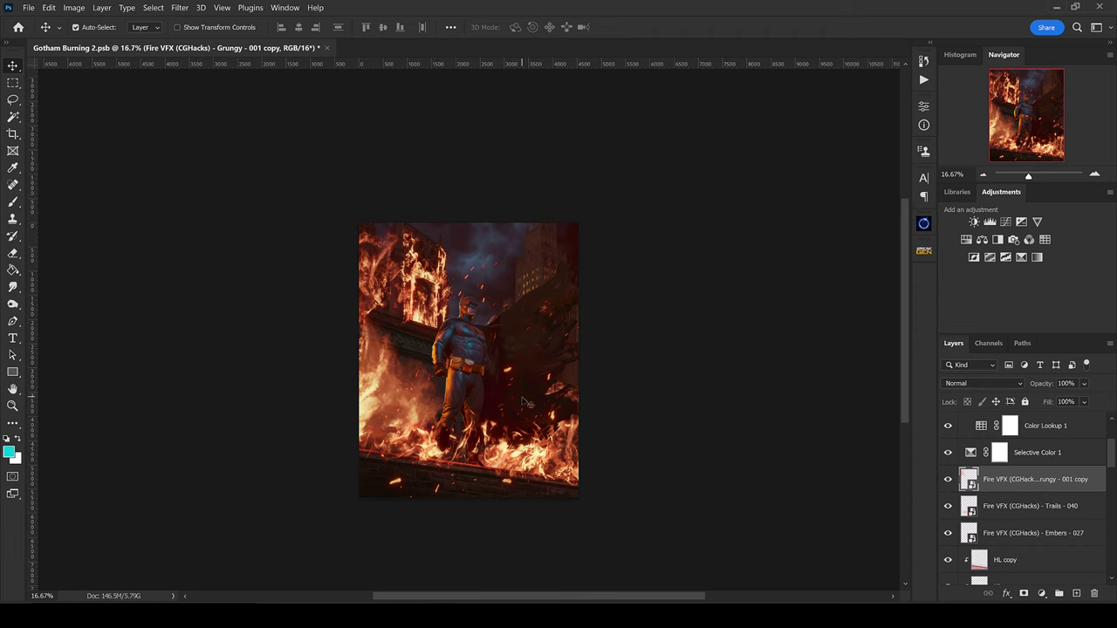
key("ctrl+plus")
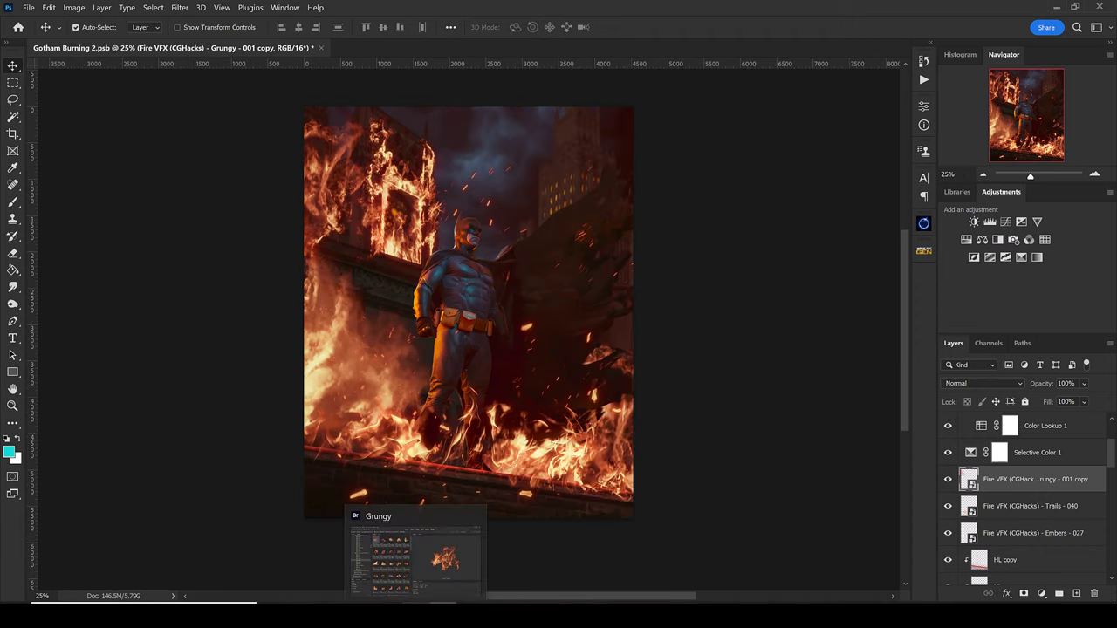
Step: Place Fire VFX (CGHacks) - Embers - 046.png from Bridge's Embers folder above the Grungy - 001 copy layer in Photoshop, flipped horizontally
left_click(436, 567)
key("Up")
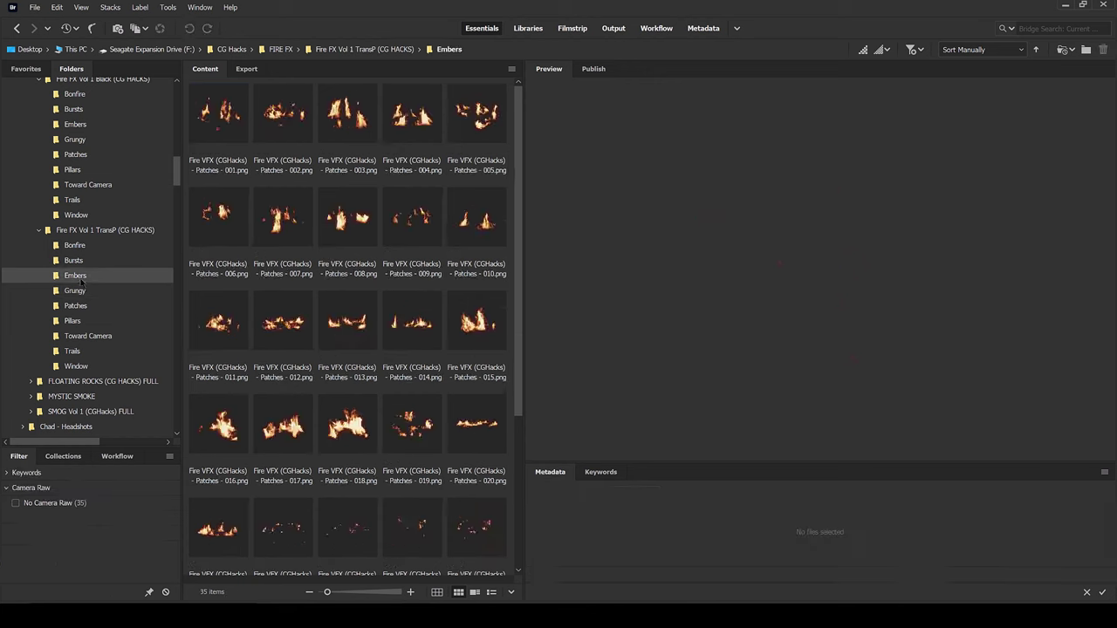
scroll(461, 436, "down", 5)
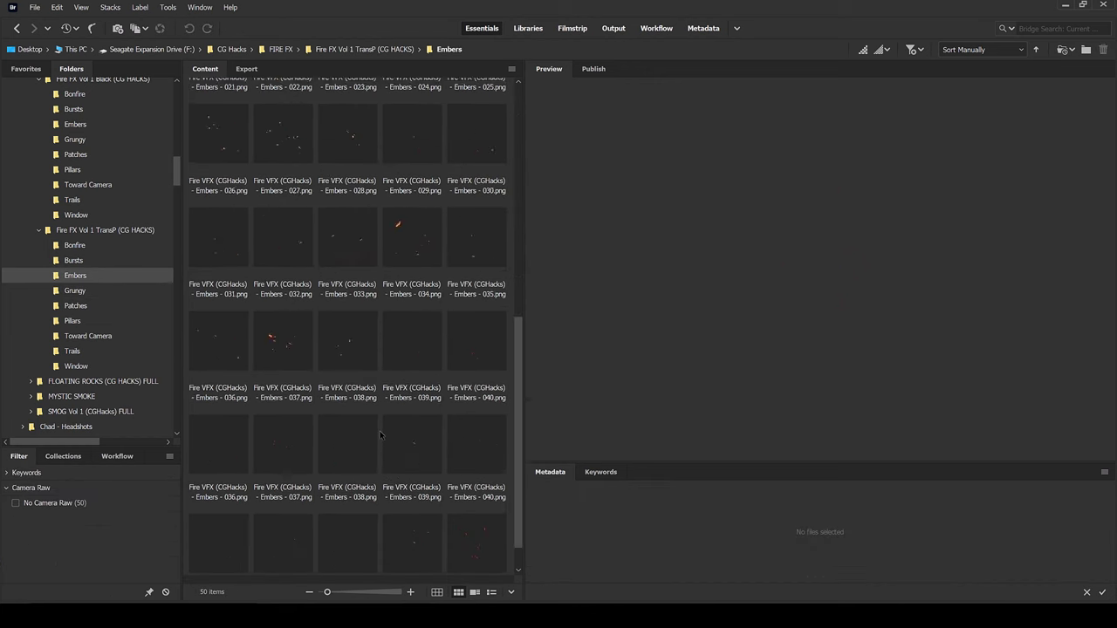
left_click(223, 514)
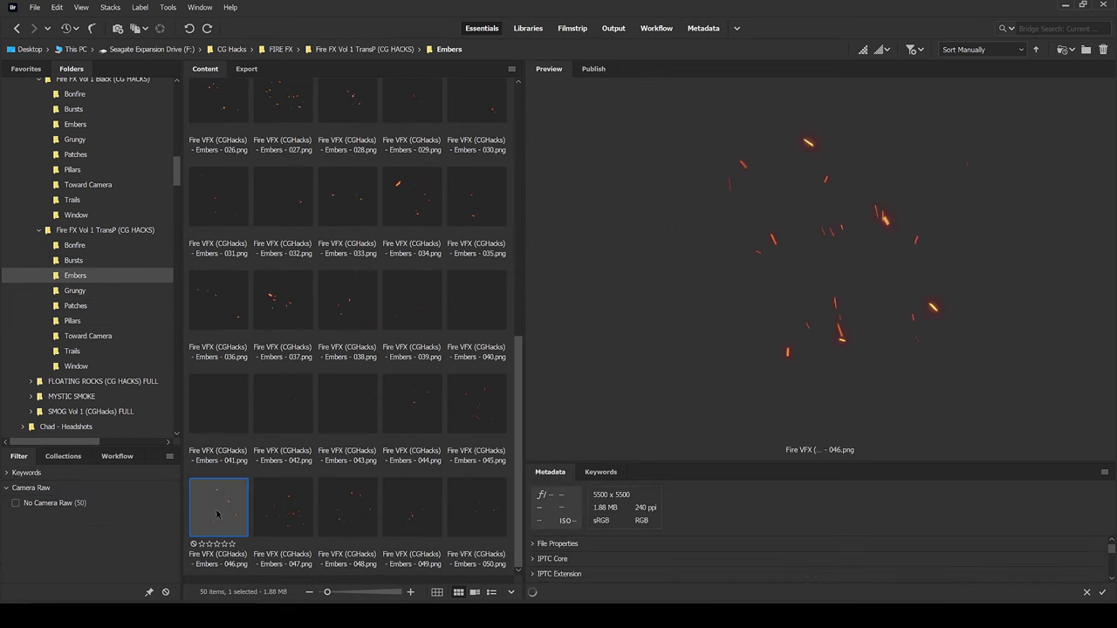
left_click_drag(211, 510, 468, 342)
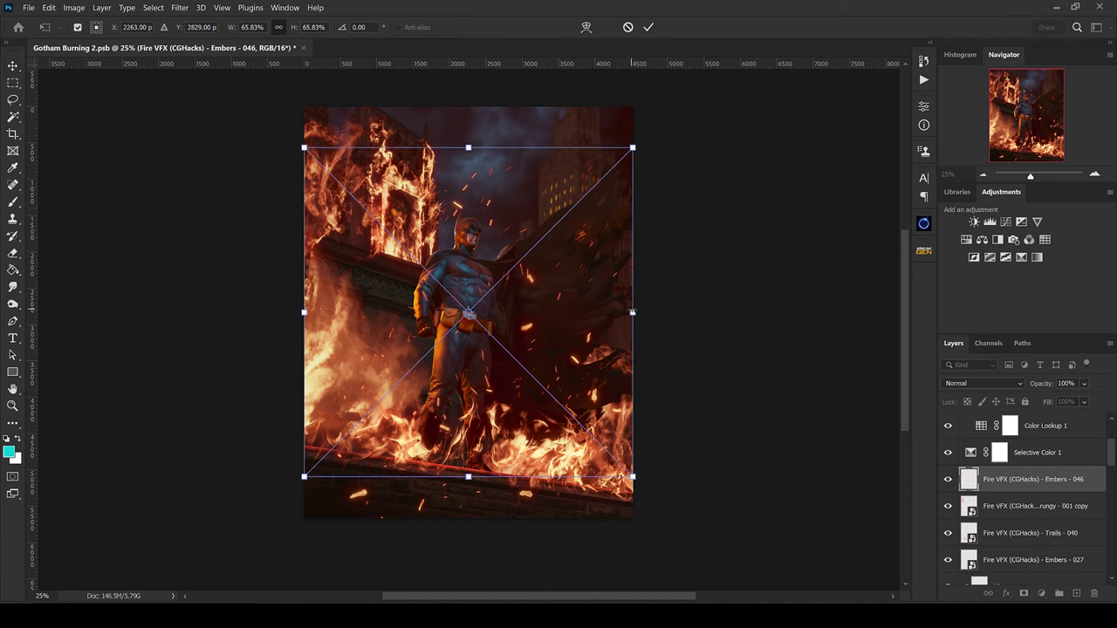
left_click_drag(634, 314, 304, 293)
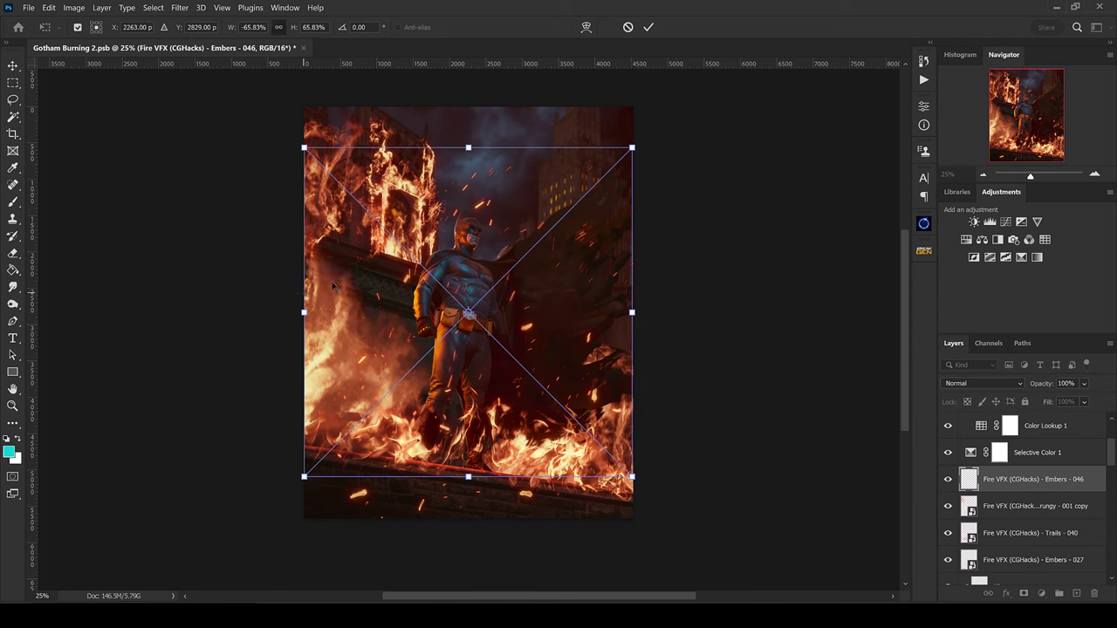
mouse_move(638, 148)
left_mouse_down()
mouse_move(686, 100)
mouse_move(611, 157)
mouse_move(618, 148)
left_mouse_up()
key("ctrl+minus")
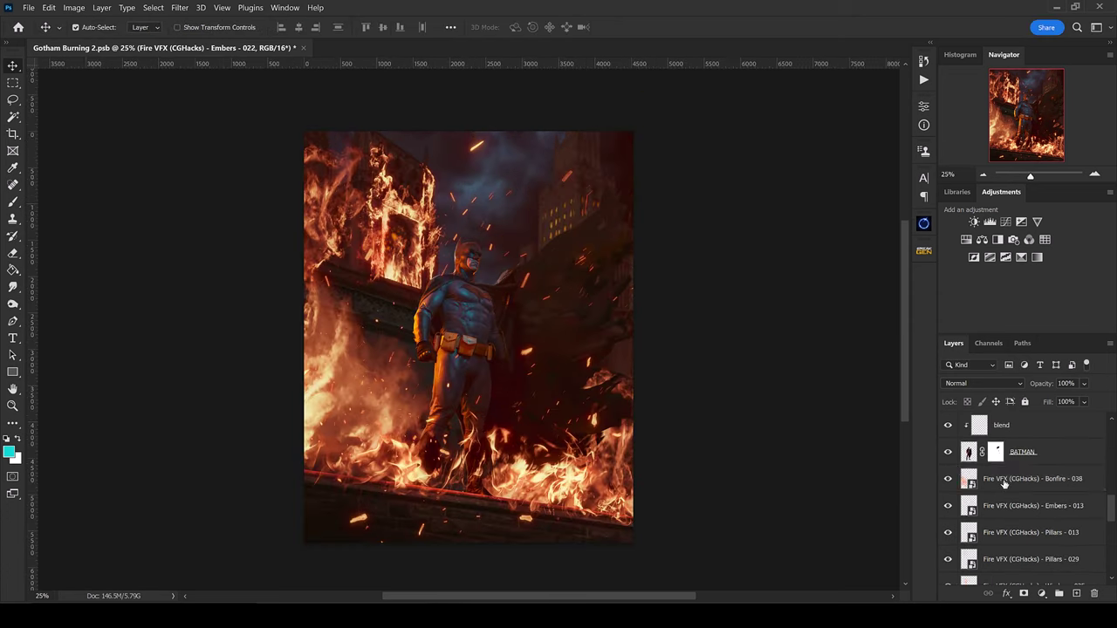
Step: Transform the Bonfire - 038 layer, widening it to about 82% and distorting its upper-right corner upward
left_click(1004, 480)
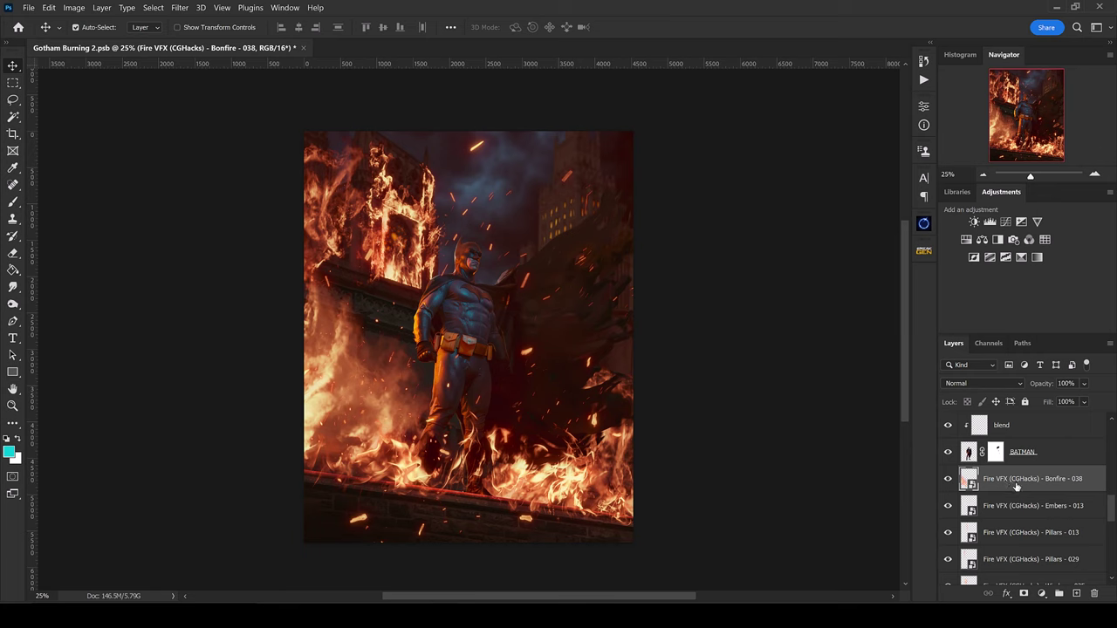
key("ctrl+t")
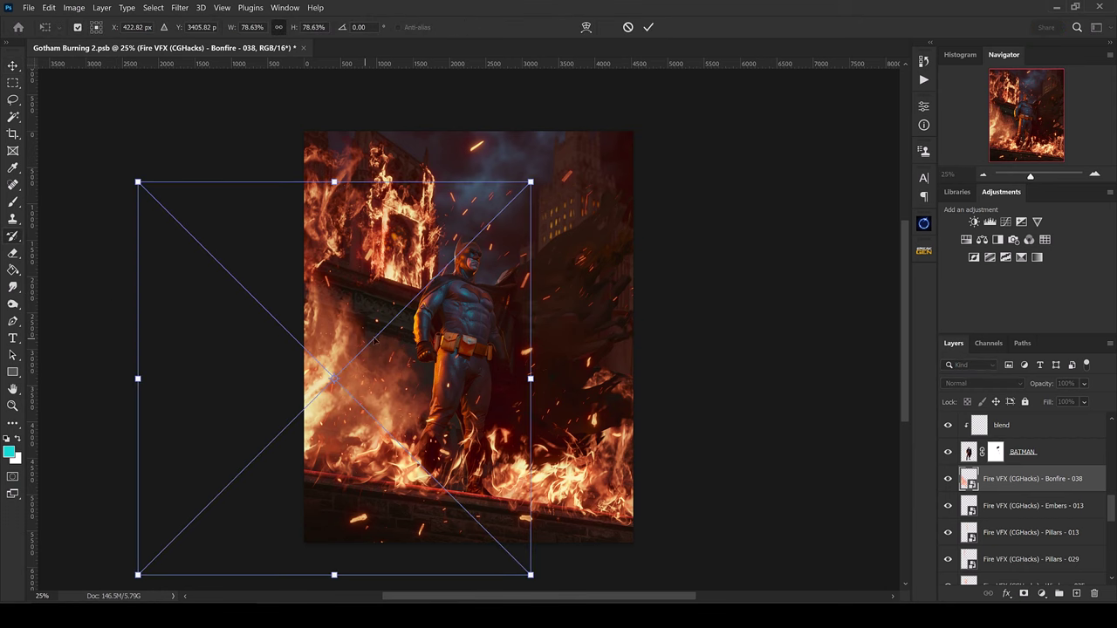
left_click_drag(530, 378, 546, 378)
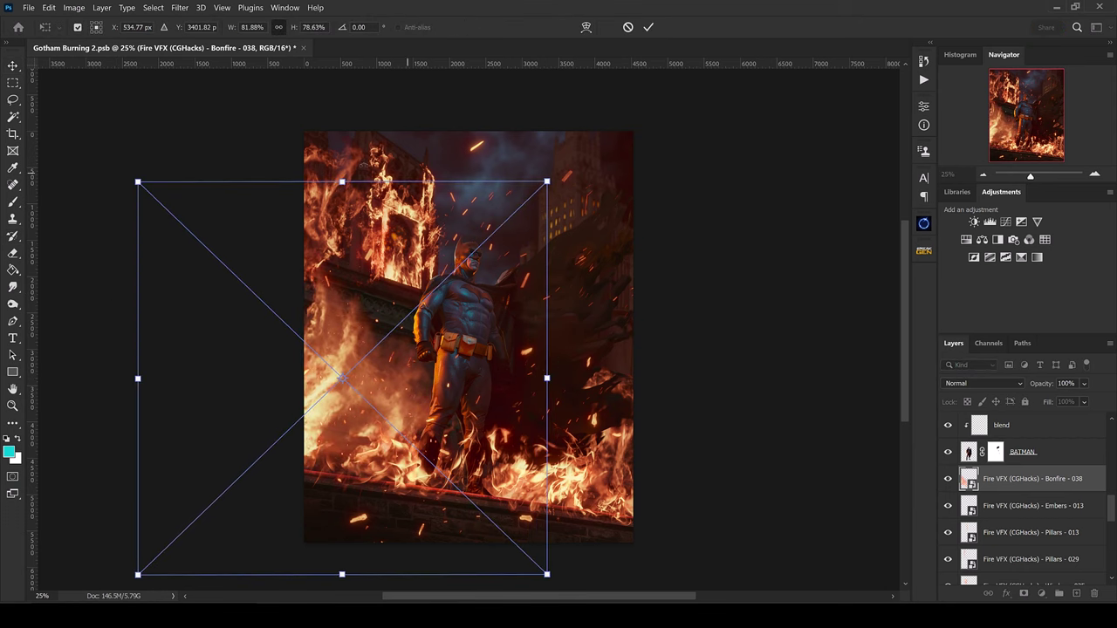
mouse_move(553, 181)
left_mouse_down()
mouse_move(553, 151)
mouse_move(547, 163)
left_mouse_up()
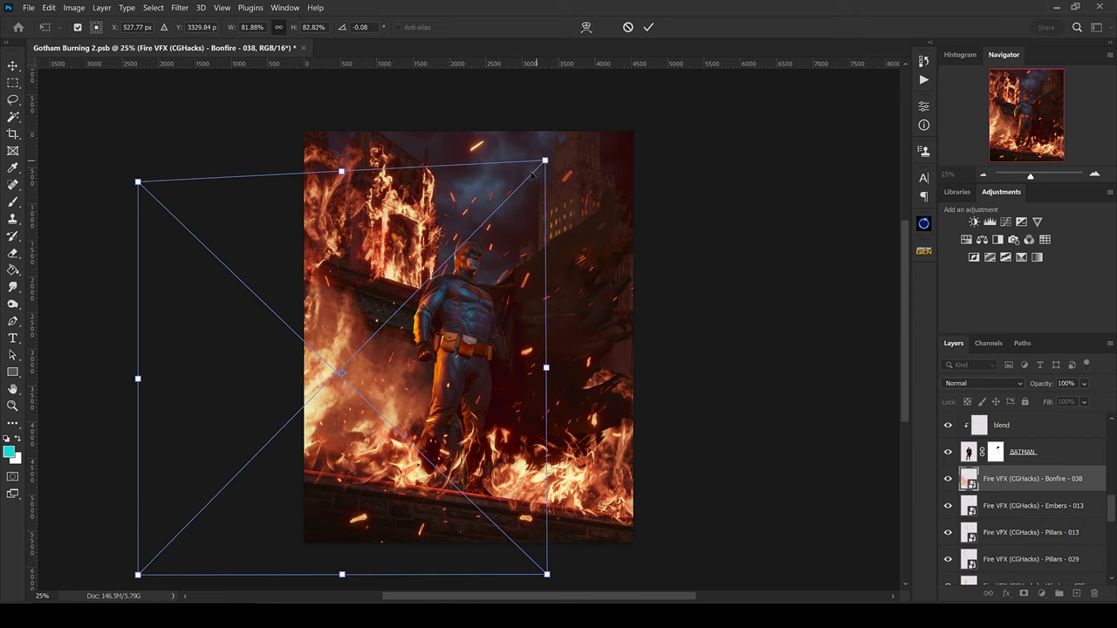
key("ctrl+h")
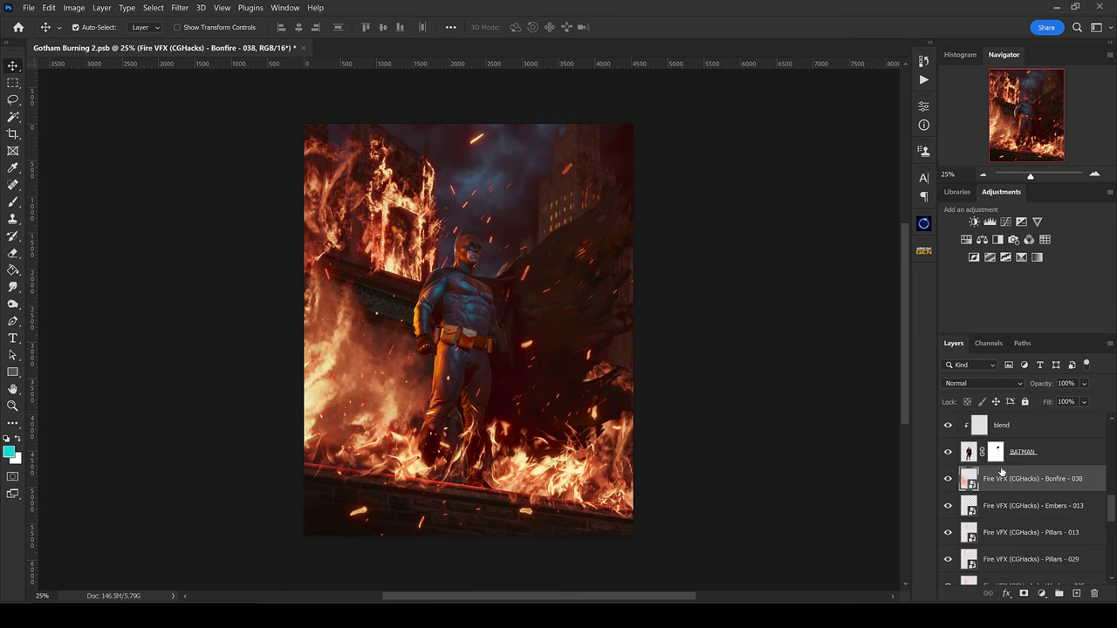
Step: Group the five layers from Bonfire - 038 through Window - 035 and name the group FIRE
scroll(1038, 501, "down", 2)
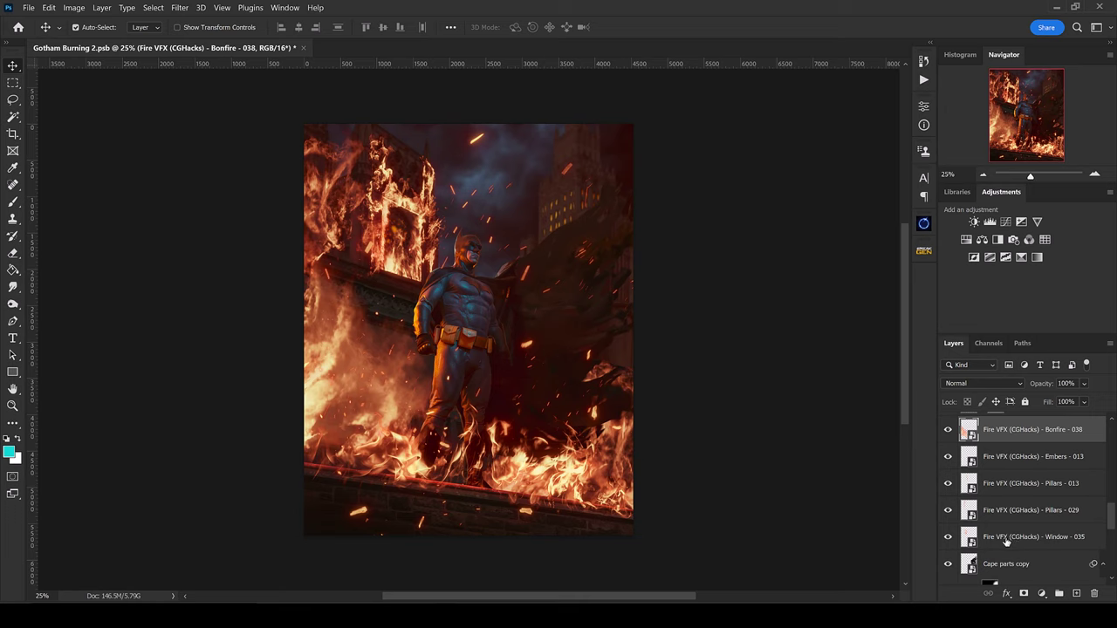
left_click(1006, 539, "shift")
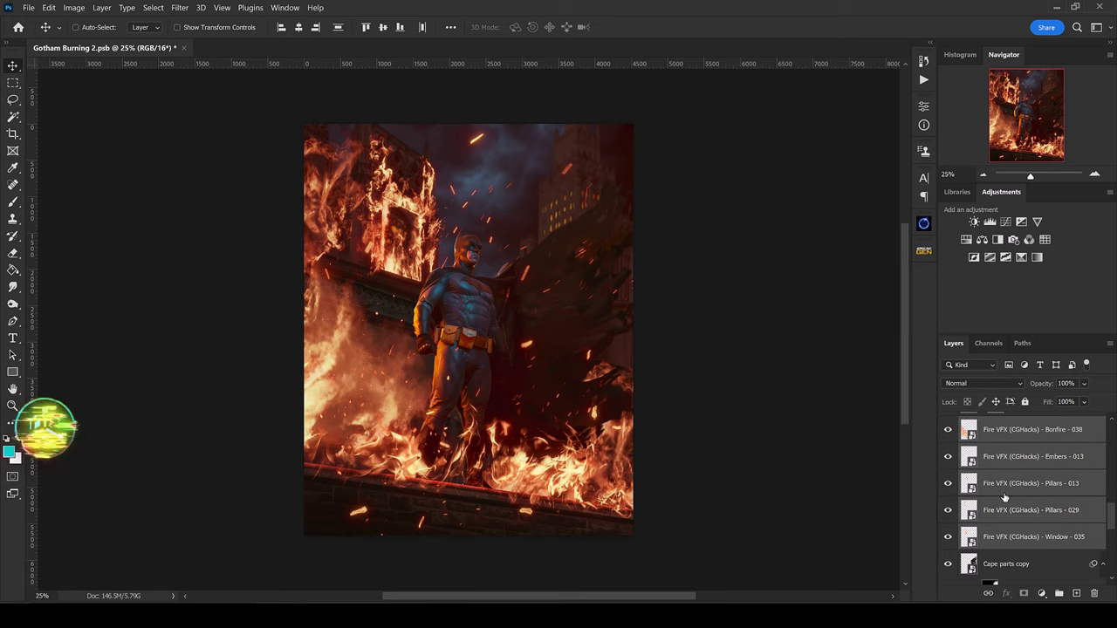
key("ctrl+g")
double_click(994, 426)
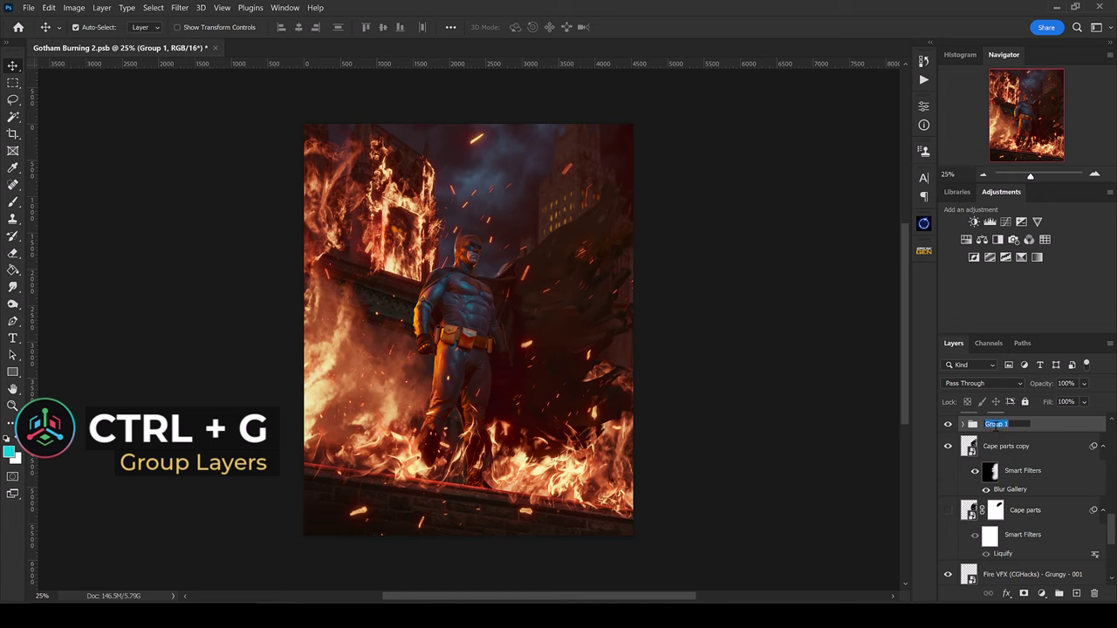
type("FIRE")
key("Return")
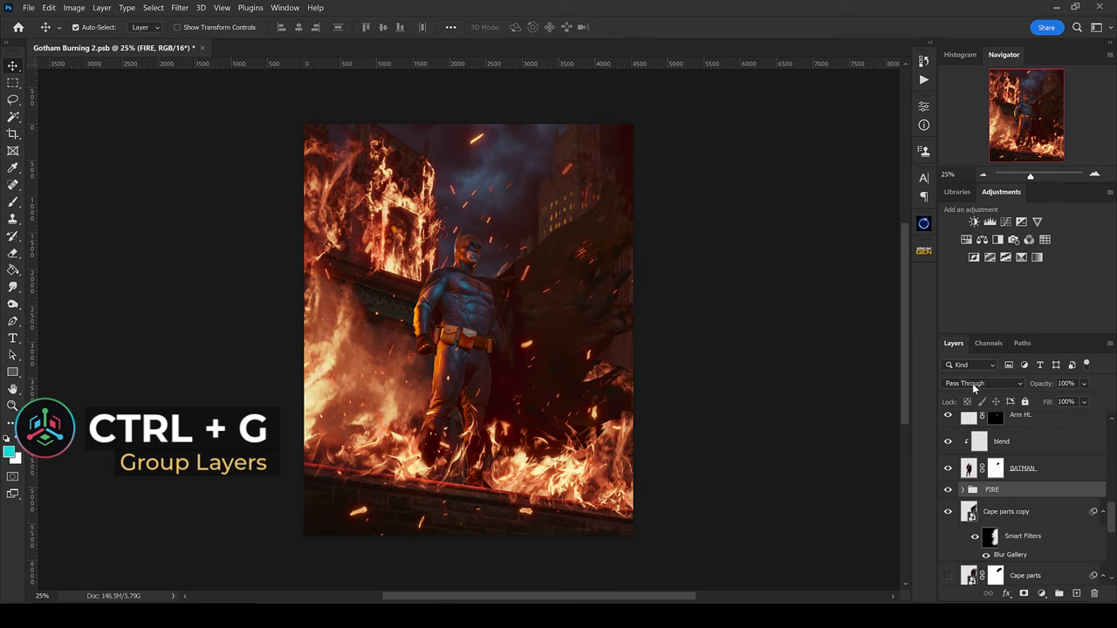
Step: Set the blend mode of the FIRE group below BATMAN to Screen, comparing the flames with Pass Through
left_click(1017, 385)
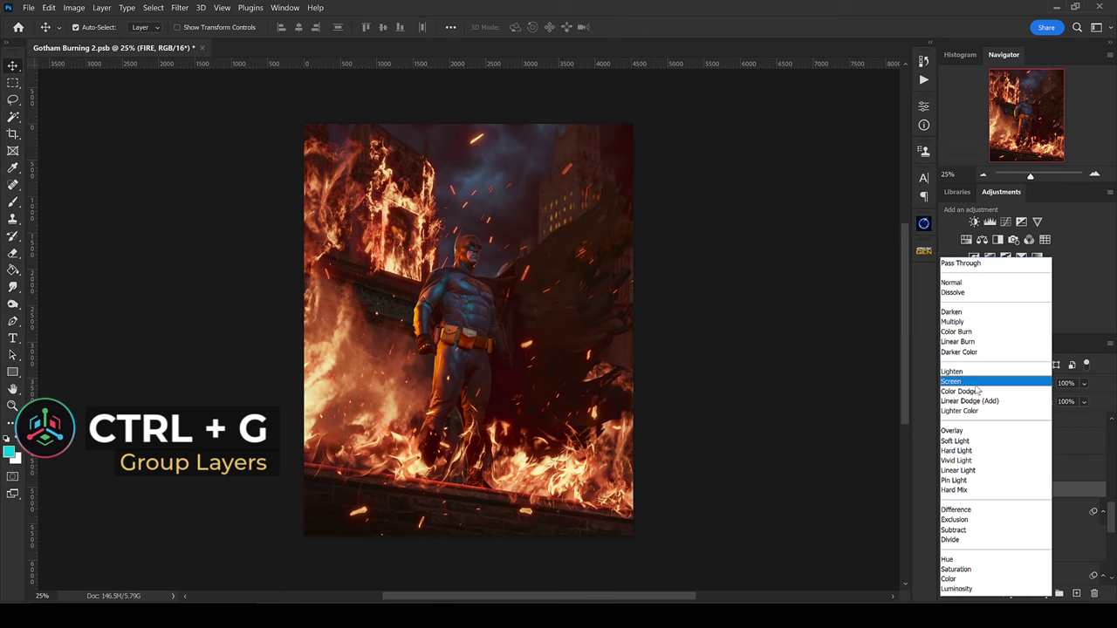
left_click(975, 383)
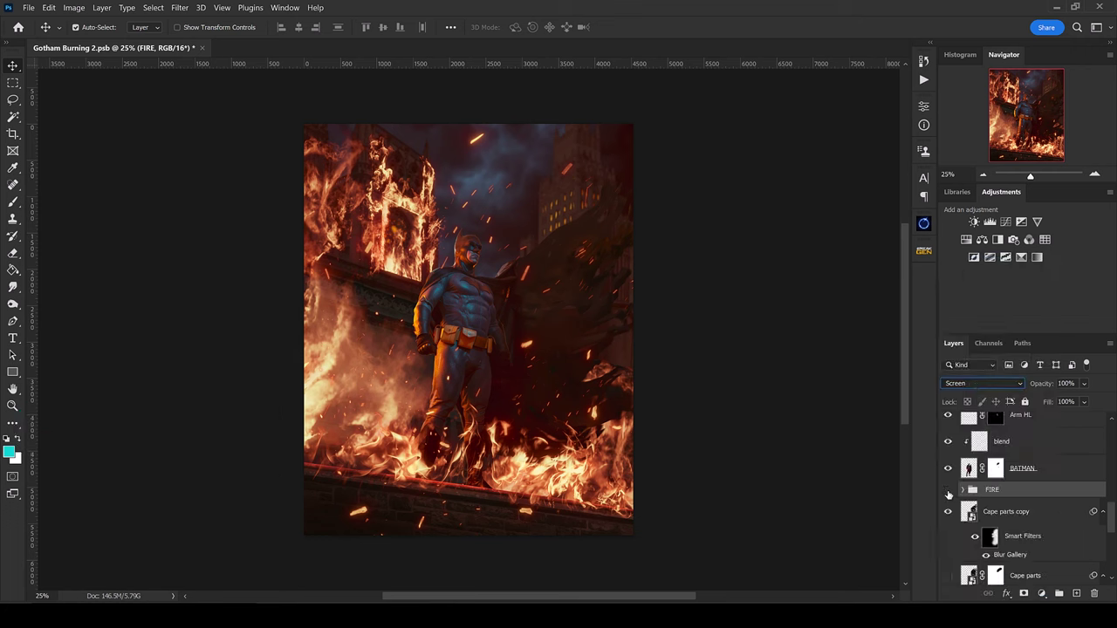
left_click(947, 491)
left_click(947, 491)
left_click(985, 387)
left_click(957, 262)
key("ctrl")
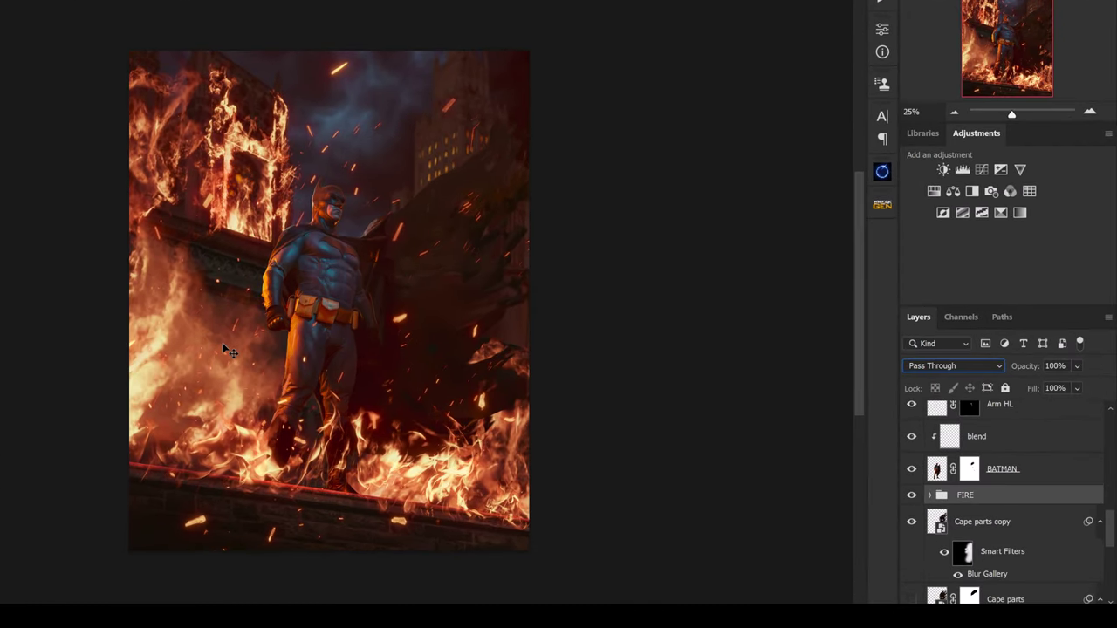
left_click(927, 366)
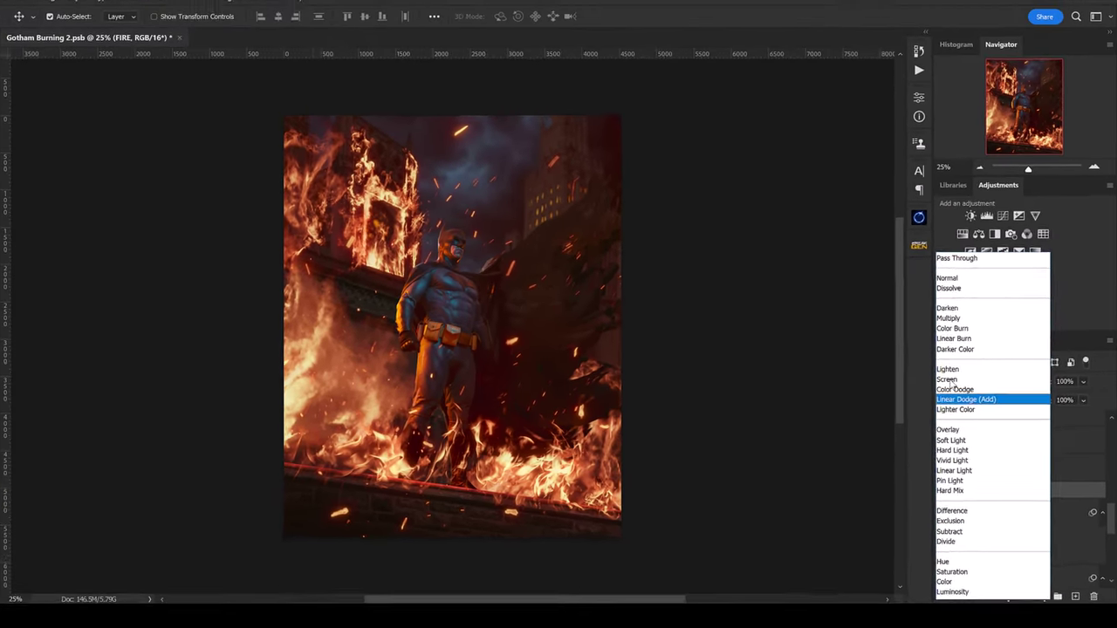
left_click(914, 363)
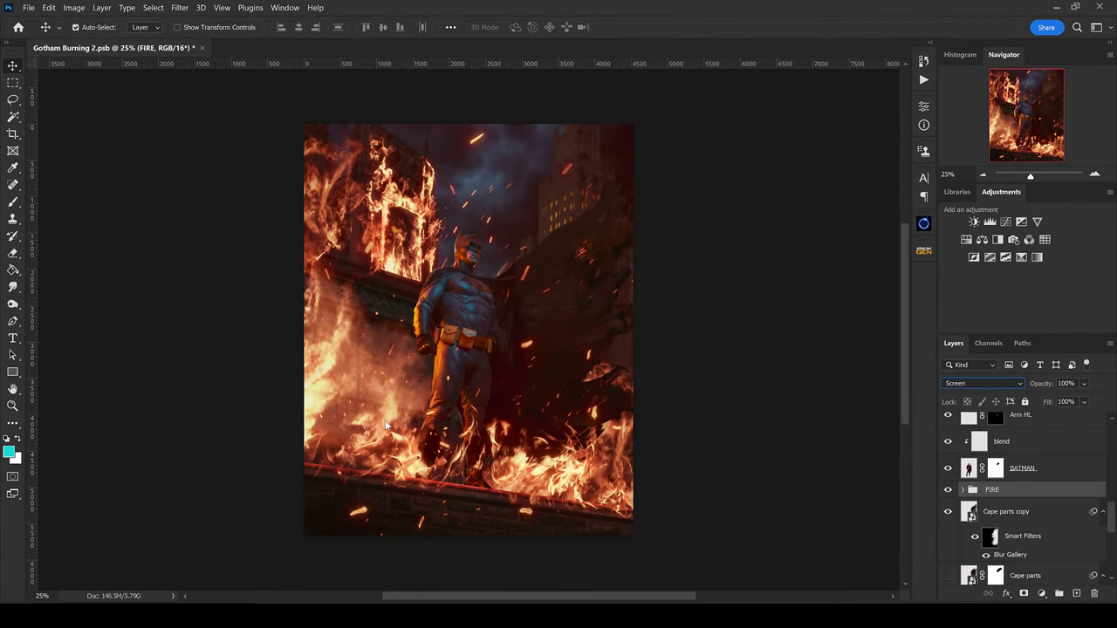
Step: Group the five fire layers from Embers - 022 through Embers - 027 and name the group FIRE
scroll(987, 544, "up", 3)
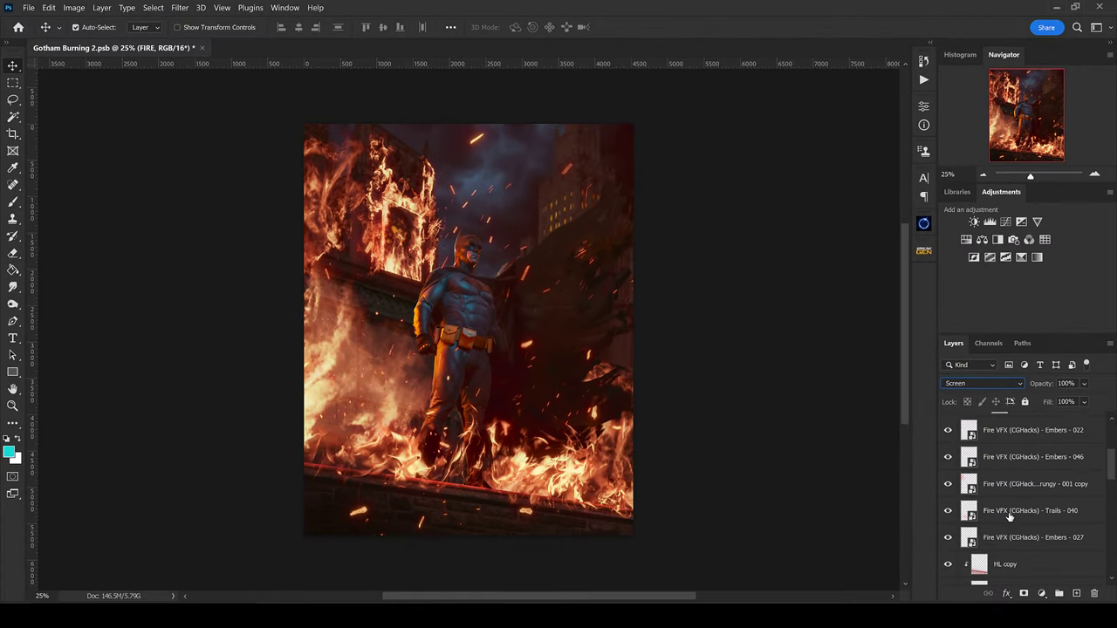
scroll(1017, 534, "up", 1)
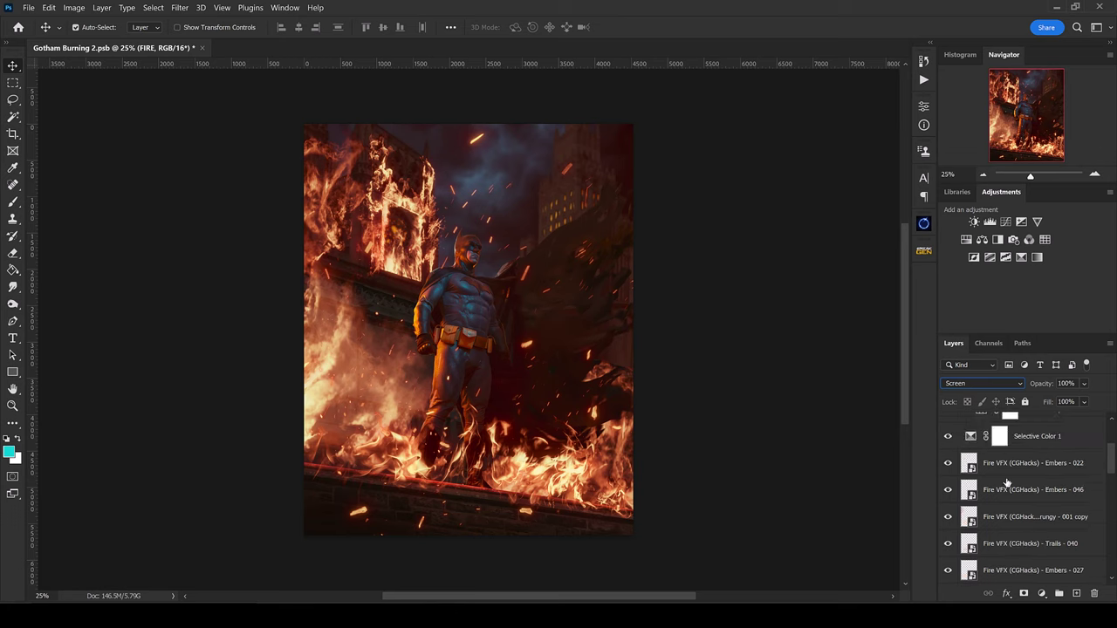
scroll(1005, 524, "down", 1)
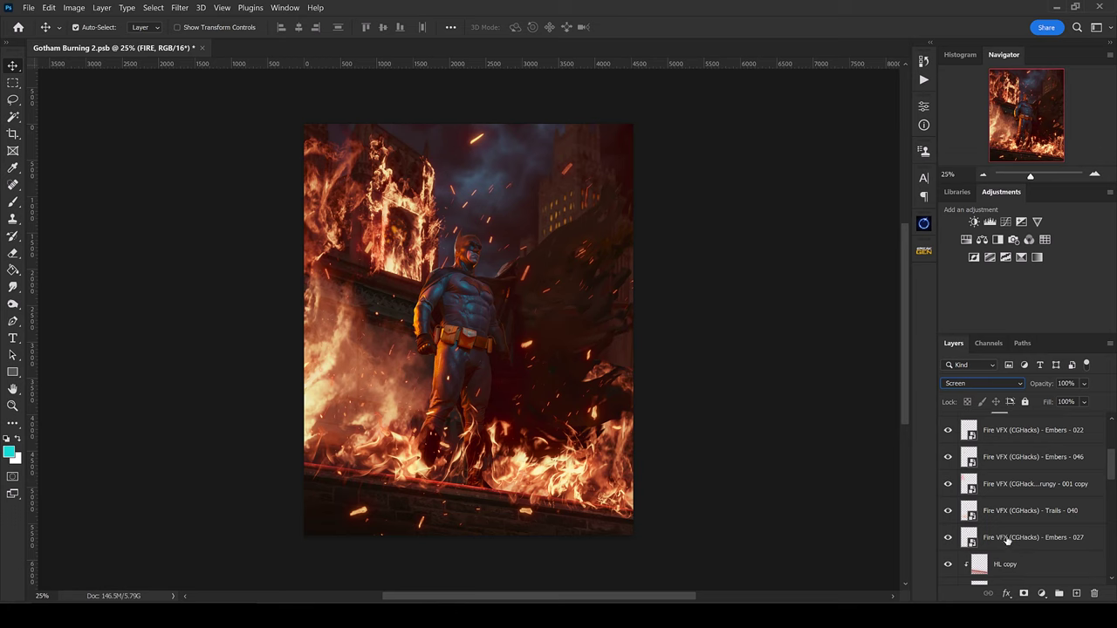
left_click(1005, 539)
scroll(1005, 543, "up", 1)
scroll(1008, 528, "up", 1)
left_click(1013, 501, "shift")
scroll(1013, 501, "down", 2)
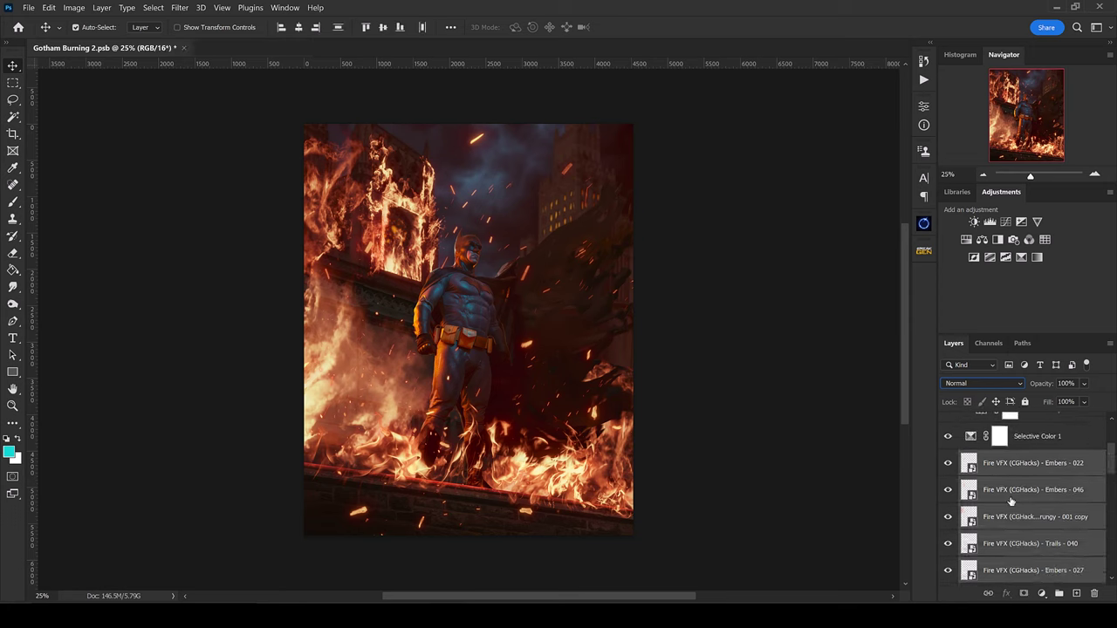
key("ctrl+g")
double_click(989, 441)
type("F")
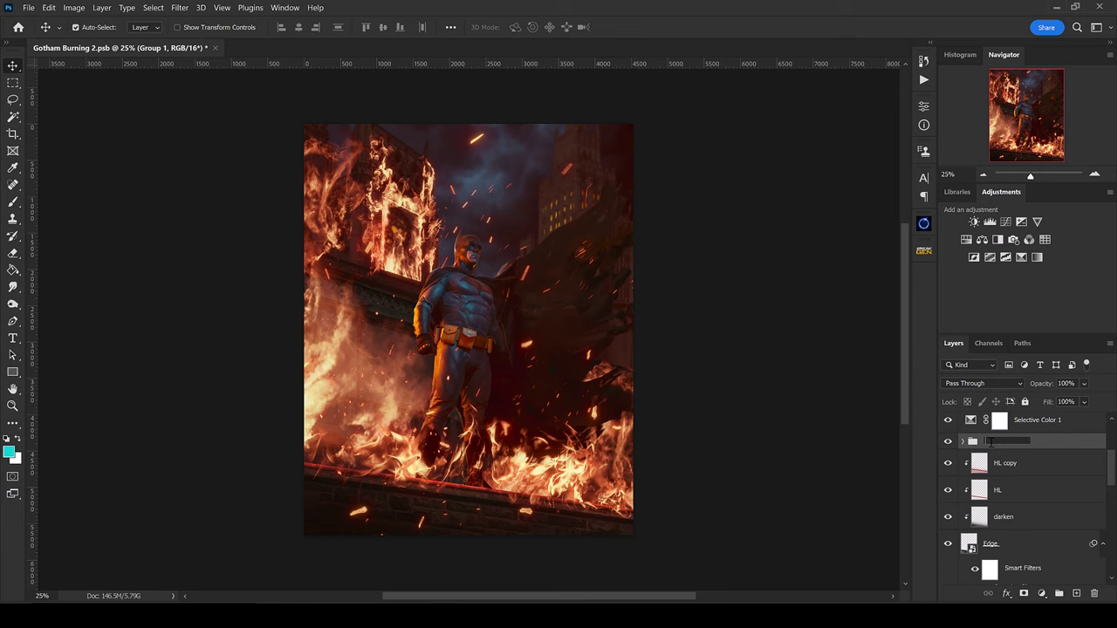
type("IRE")
key("Return")
Step: Try the Screen blend mode on the FIRE group below Selective Color 1, compare it with Pass Through, and return to Pass Through
left_click(1003, 384)
left_click(1002, 382)
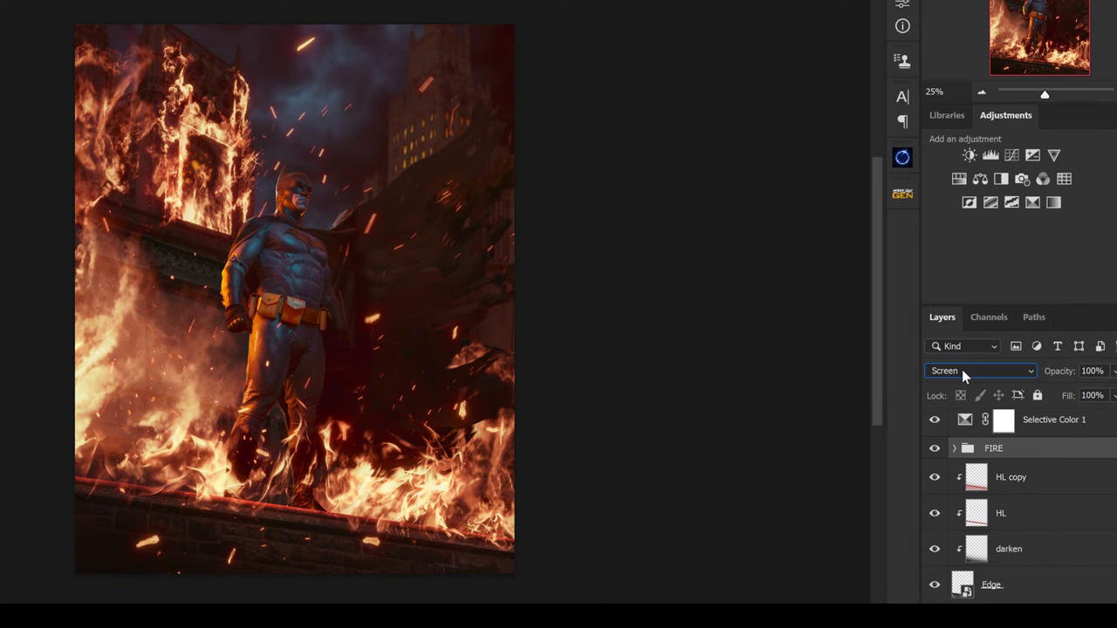
key("ctrl+z")
key("ctrl+shift+z")
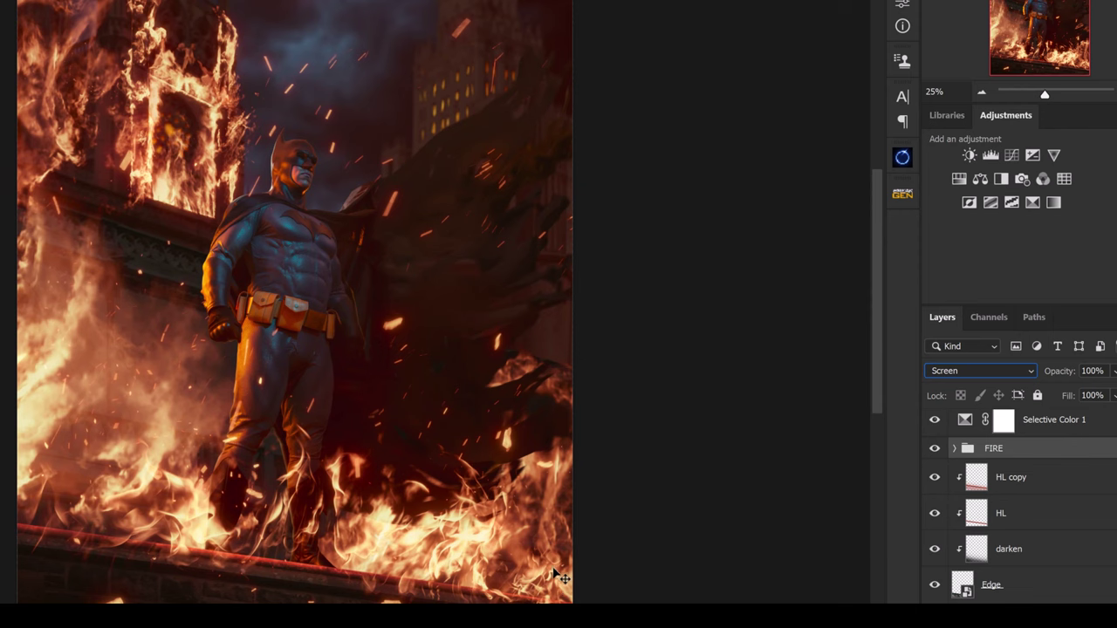
key("ctrl+plus")
key("ctrl+z")
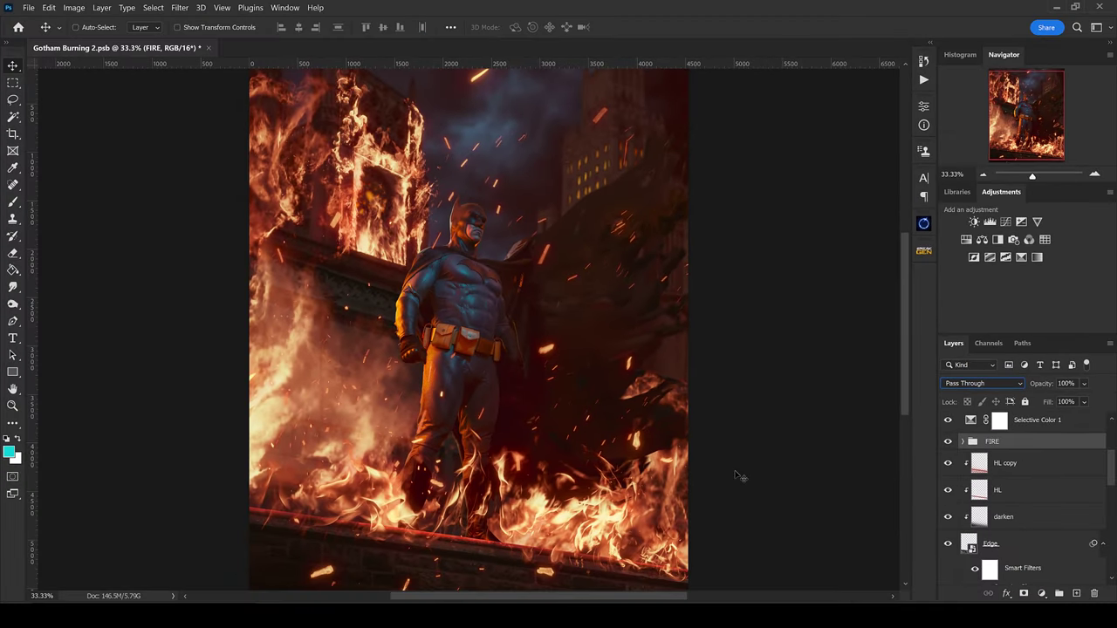
key("ctrl+shift+z")
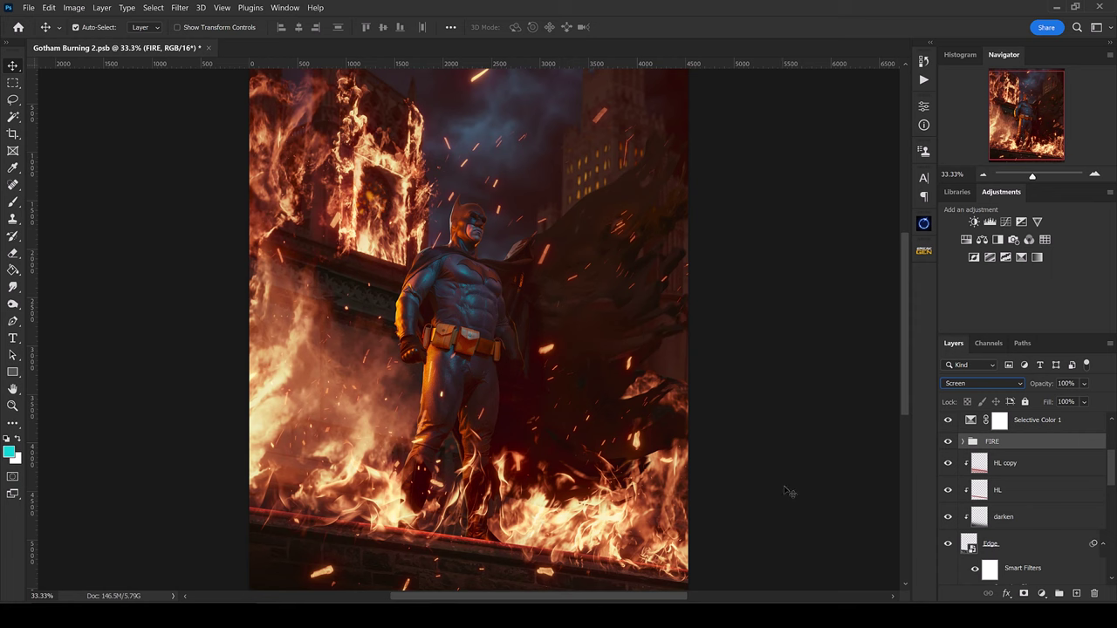
key("shift+alt+p")
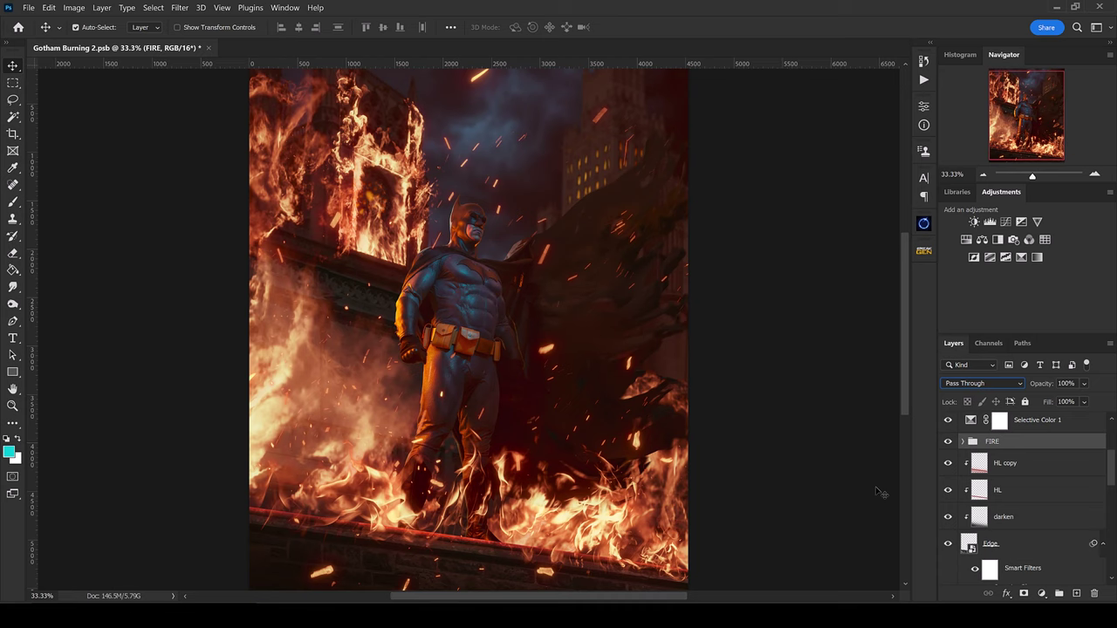
Step: Hide both FIRE groups, the one below Selective Color 1 and the one below BATMAN
left_click(948, 443)
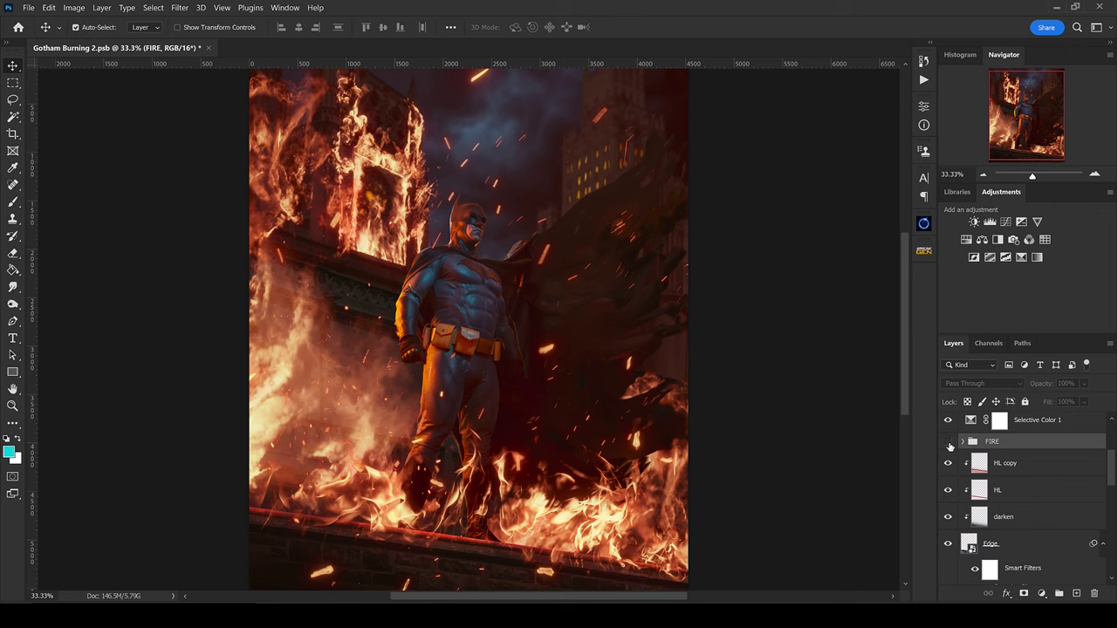
scroll(950, 445, "down", 5)
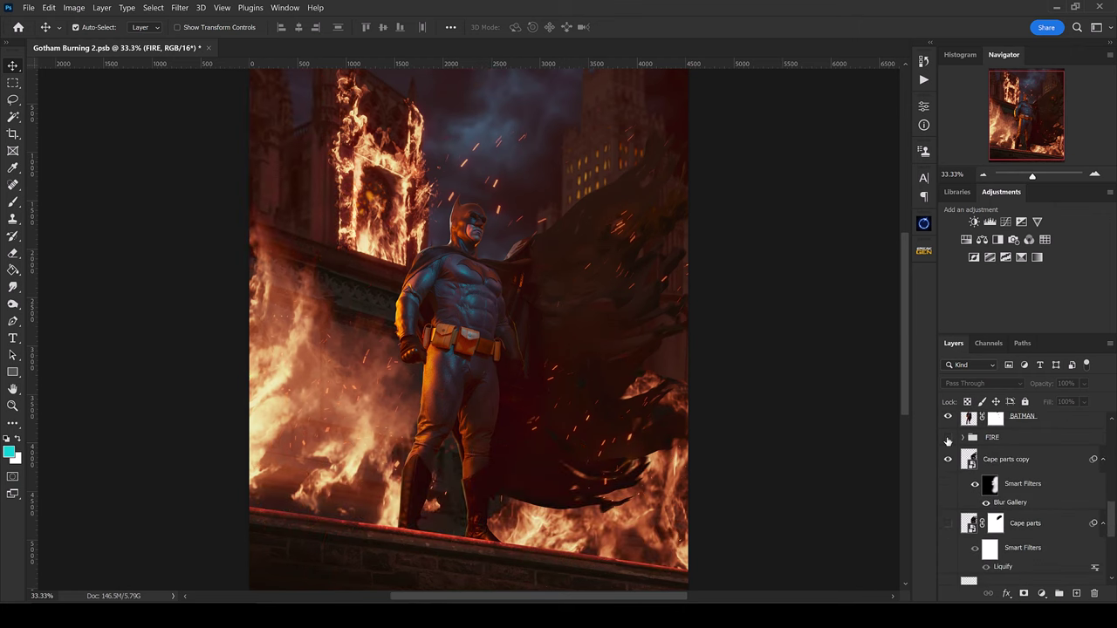
left_click(949, 442)
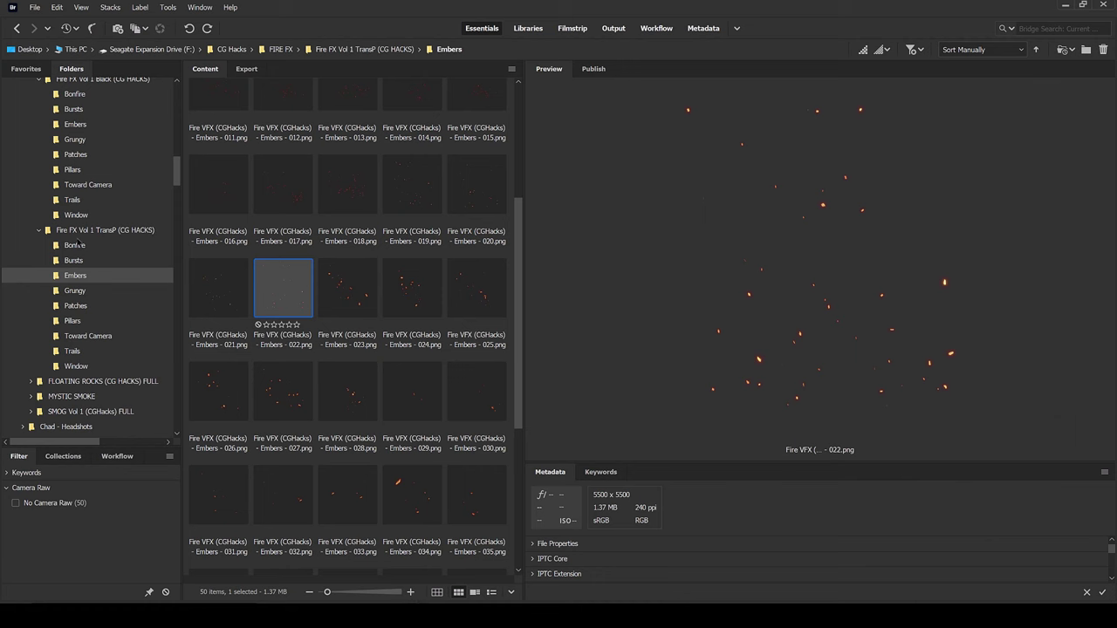
Step: Place Bonfire - 006 from the TransP pack's Bonfire folder in Bridge into the Gotham Burning document, above the blend layer
left_click(77, 249)
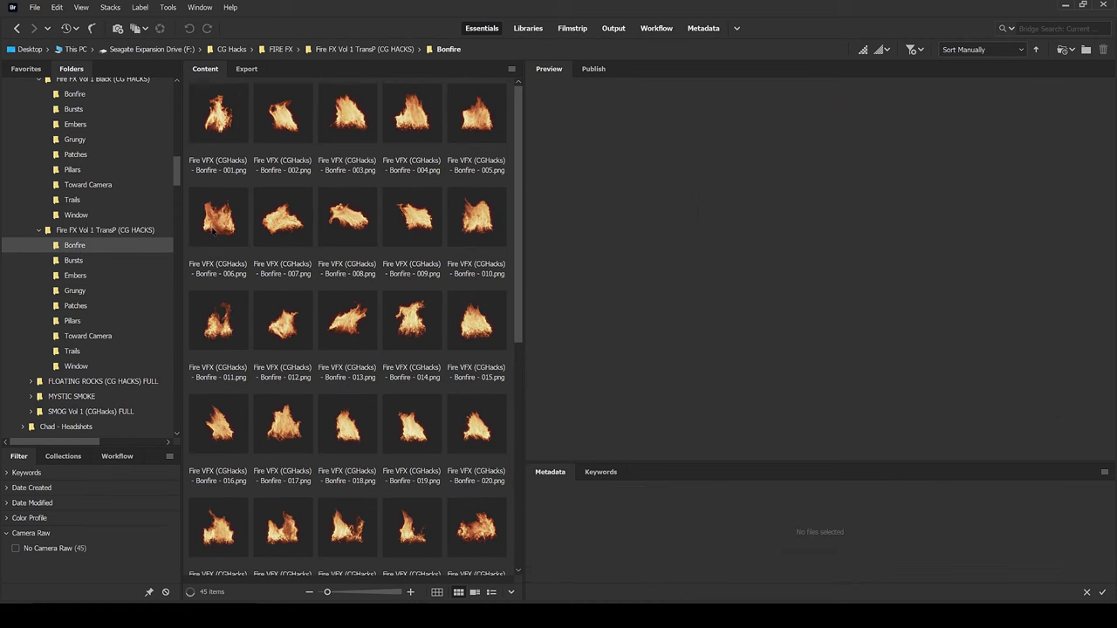
left_click_drag(229, 225, 424, 564)
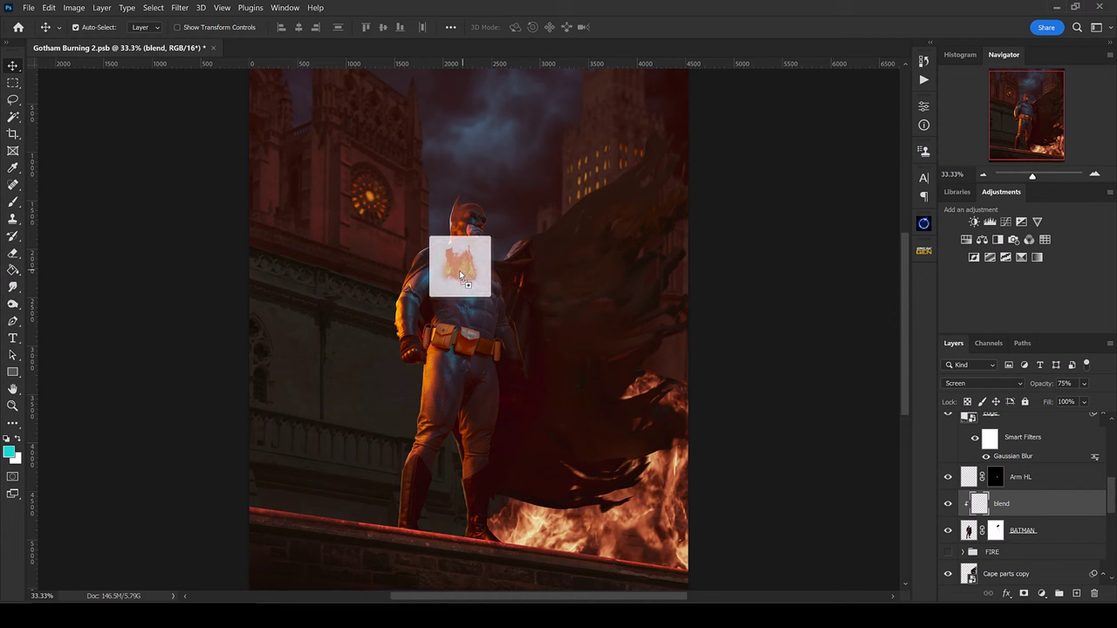
left_click_drag(462, 292, 452, 316)
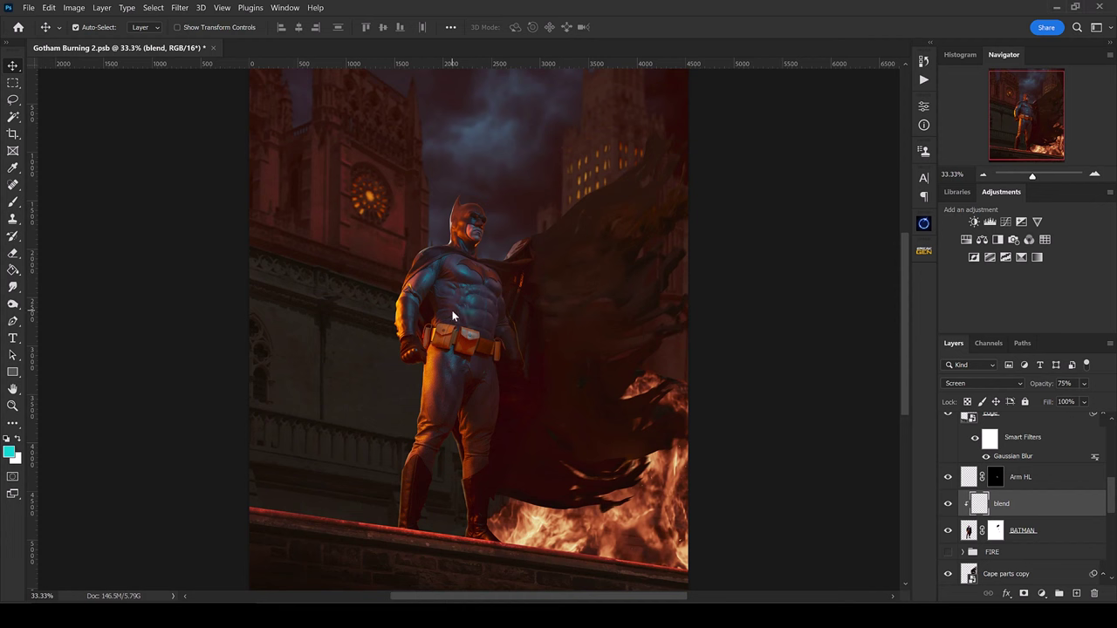
key("Return")
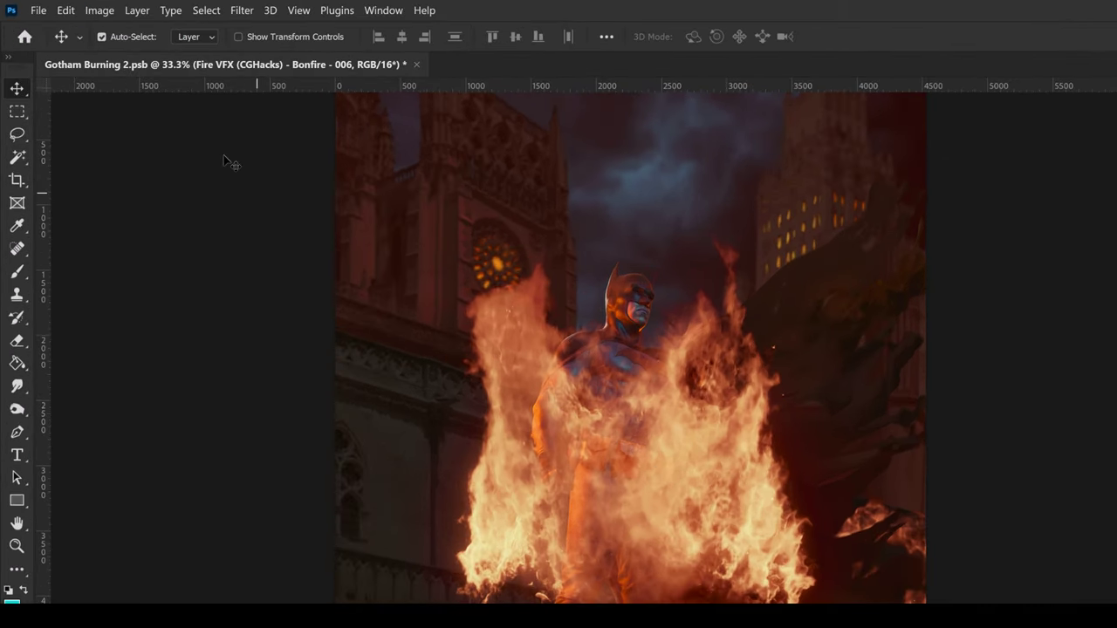
Step: Puppet Warp the transparent Bonfire - 006 layer with pins near its base and upper part, bending the flames to the left
left_click(48, 8)
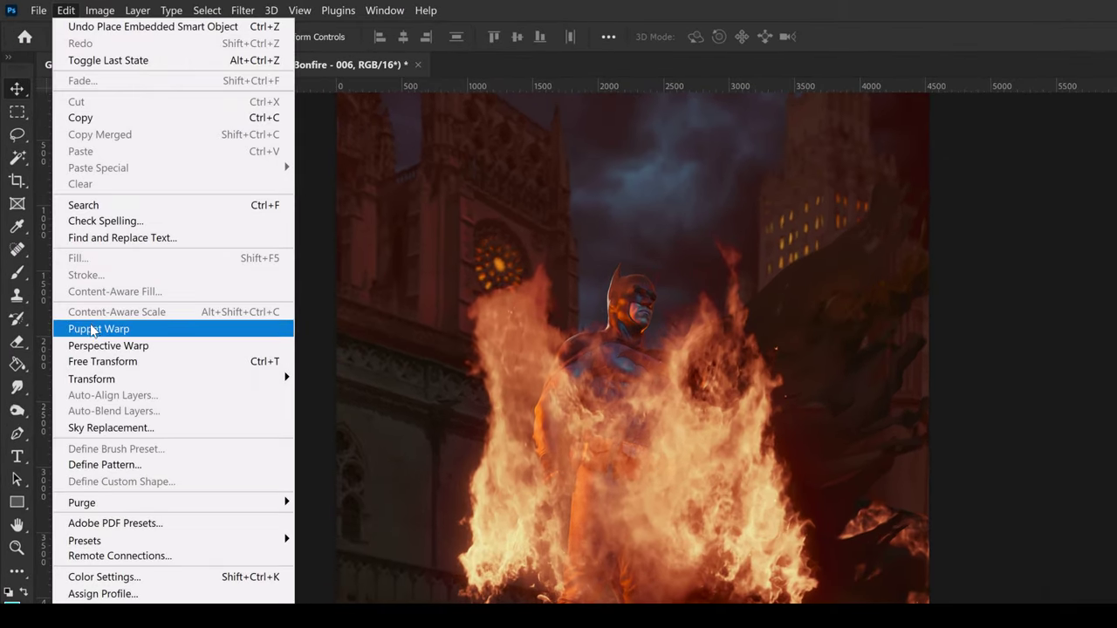
left_click(91, 330)
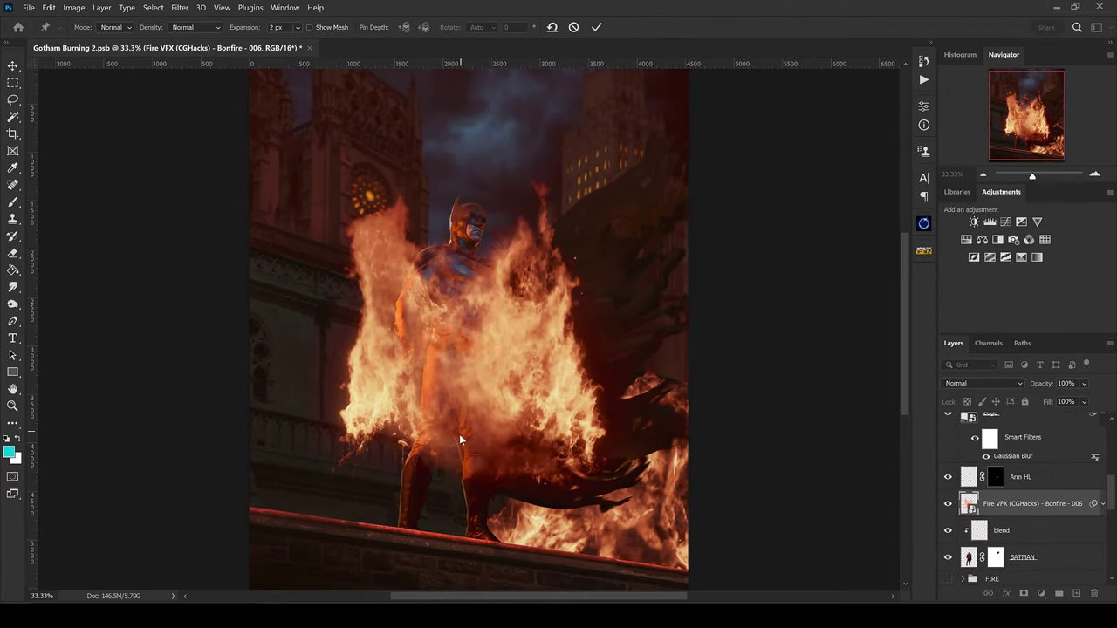
left_click(483, 430)
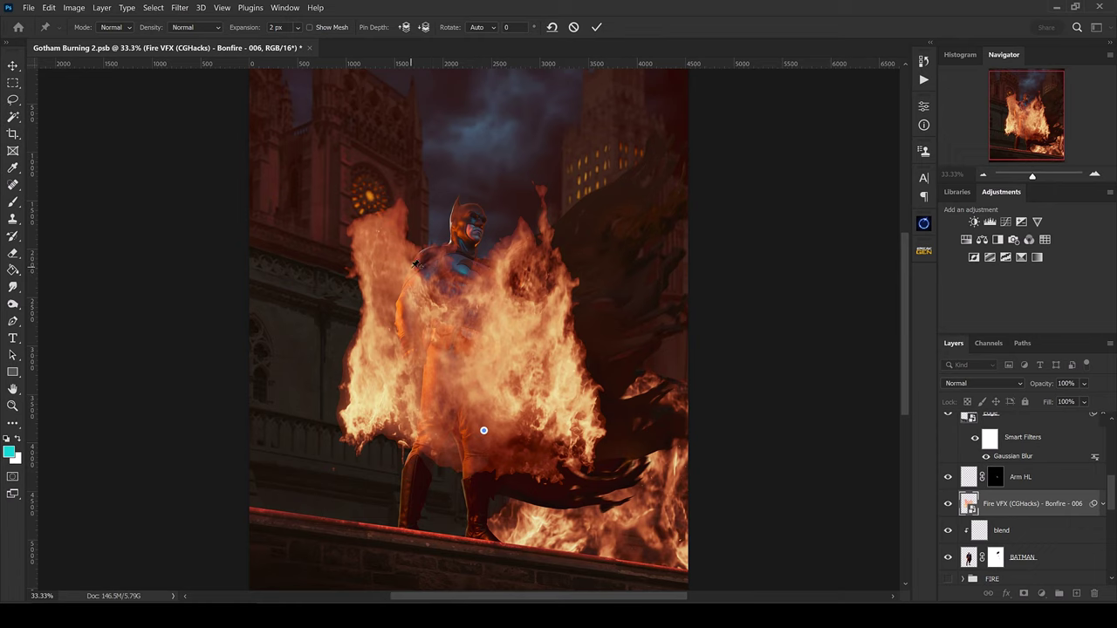
left_click(411, 268)
left_click(479, 259)
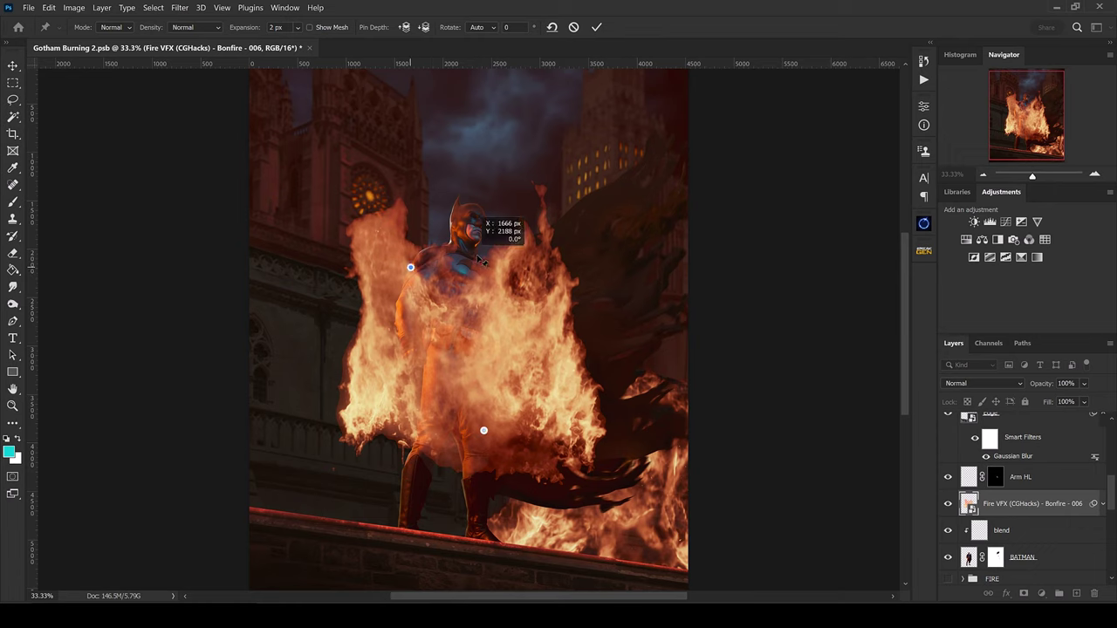
left_click_drag(504, 267, 392, 288)
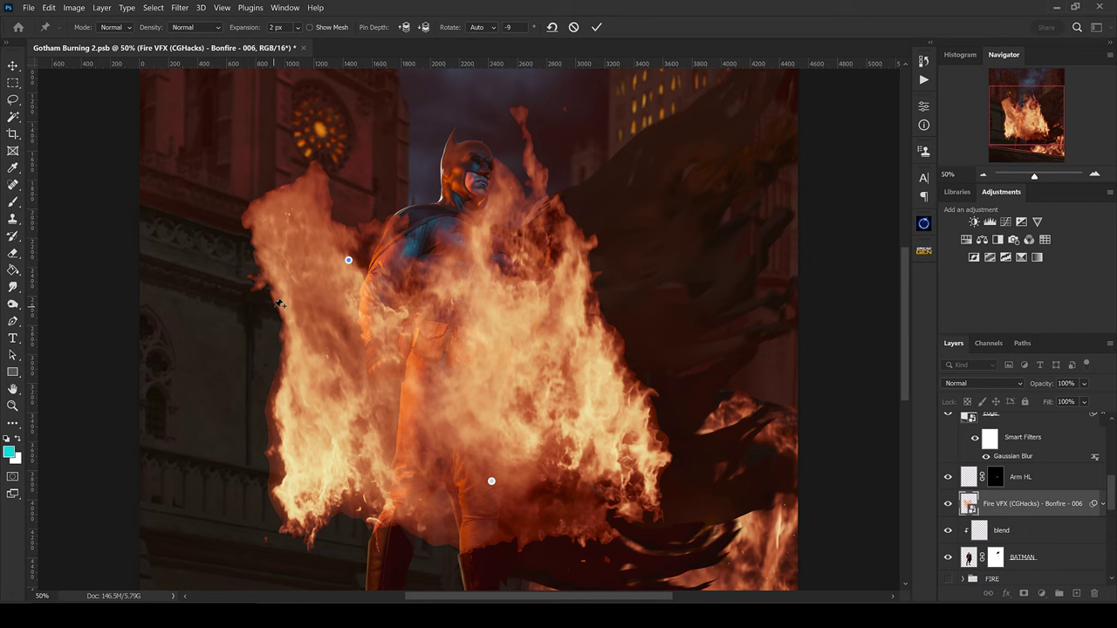
key("Return")
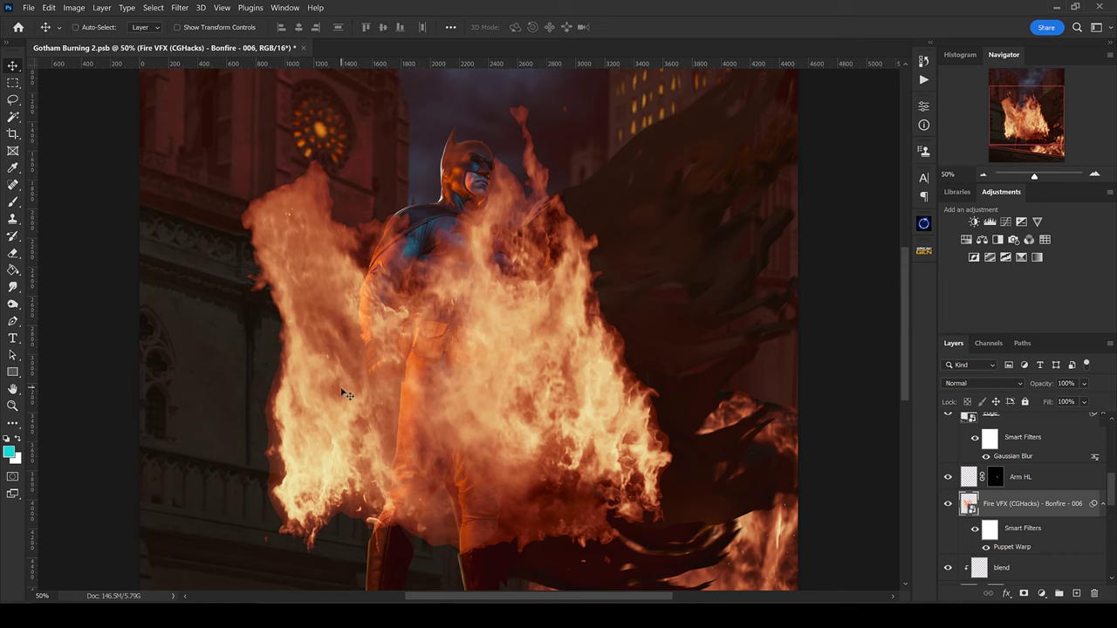
Step: Compare the bonfire with and without the Puppet Warp, undo the warp, and delete the Bonfire - 006 layer
key("ctrl+z")
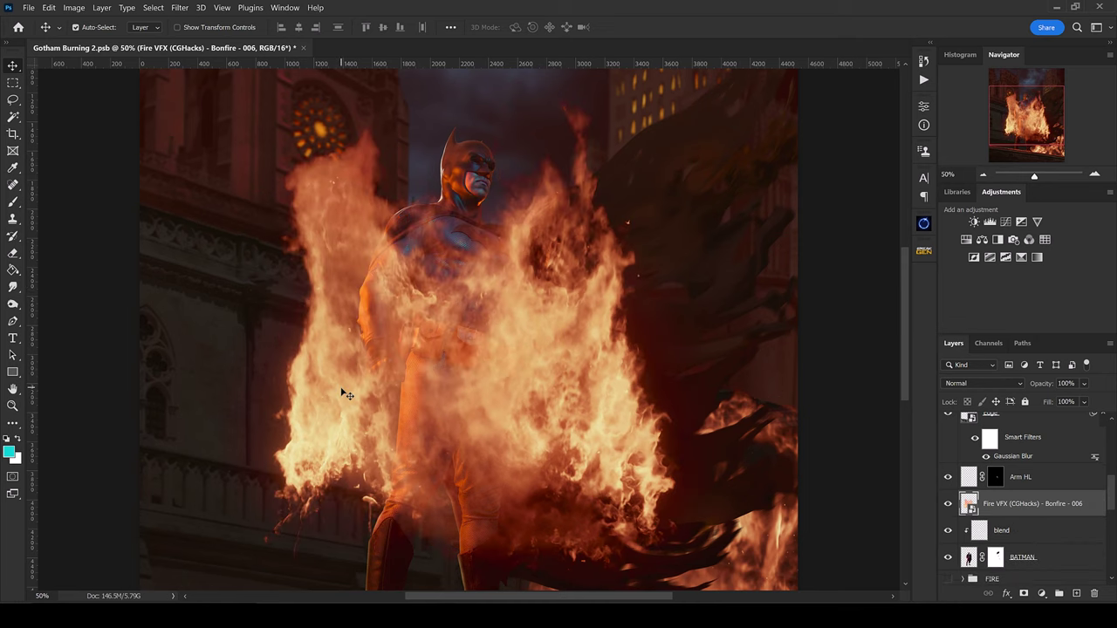
key("ctrl")
key("ctrl+shift+z")
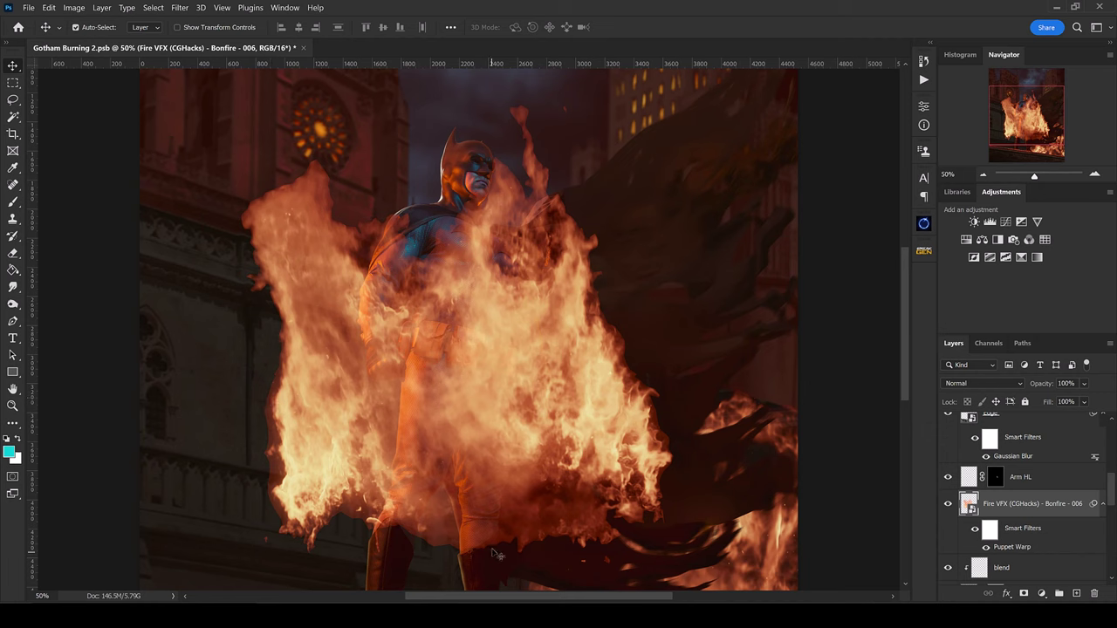
key("ctrl+z")
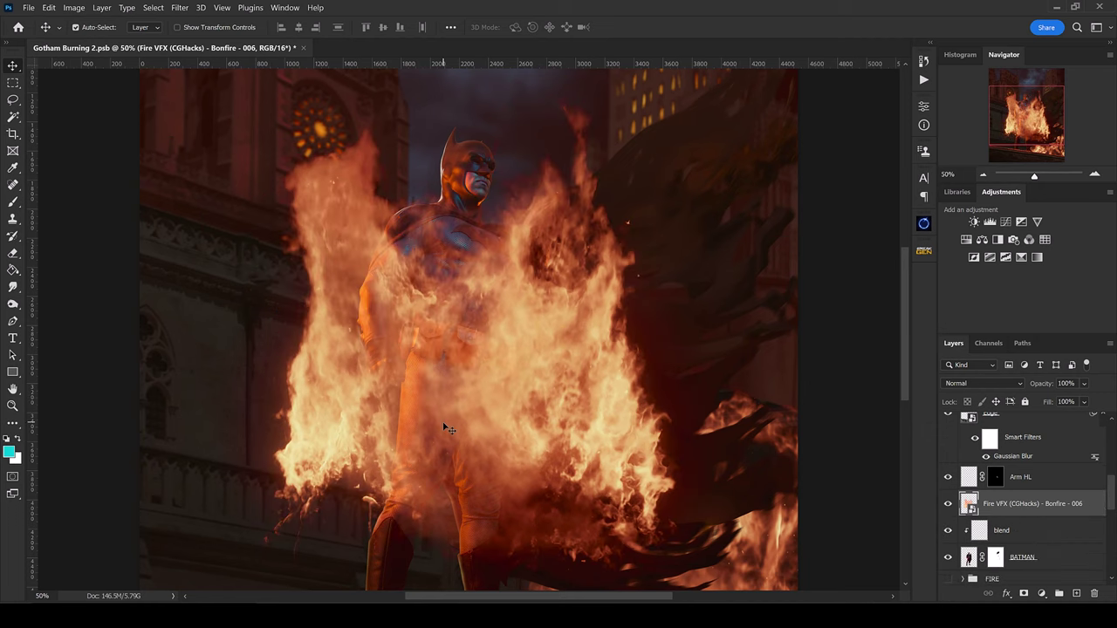
key("Delete")
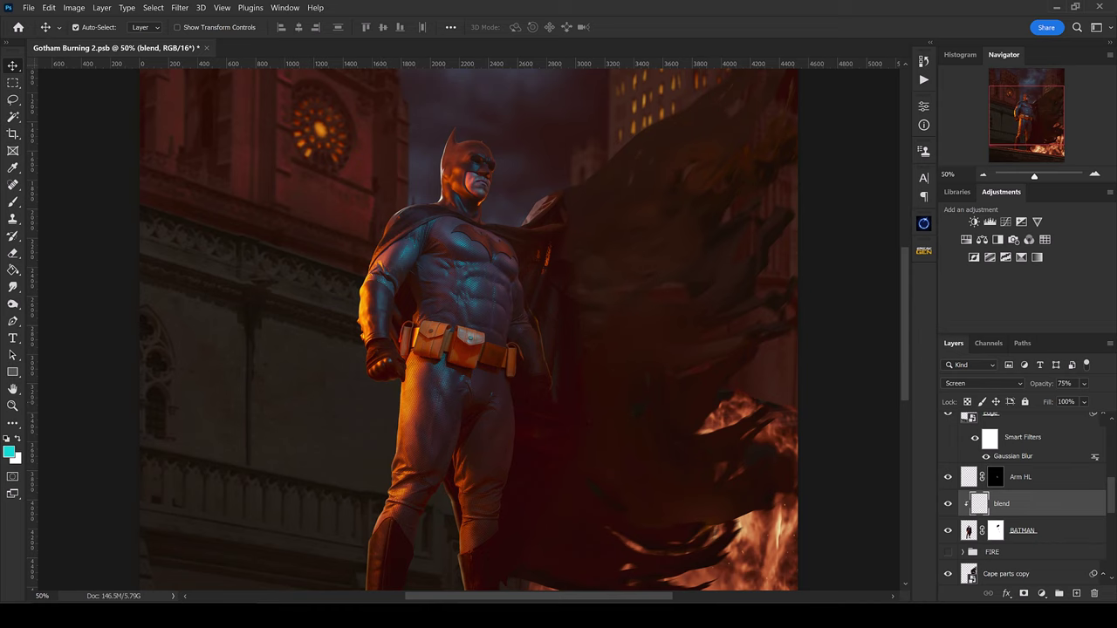
Step: Place Bonfire - 006 from the Black pack's Bonfire folder in Bridge above the blend layer, with the Screen blend mode
key("alt+Tab")
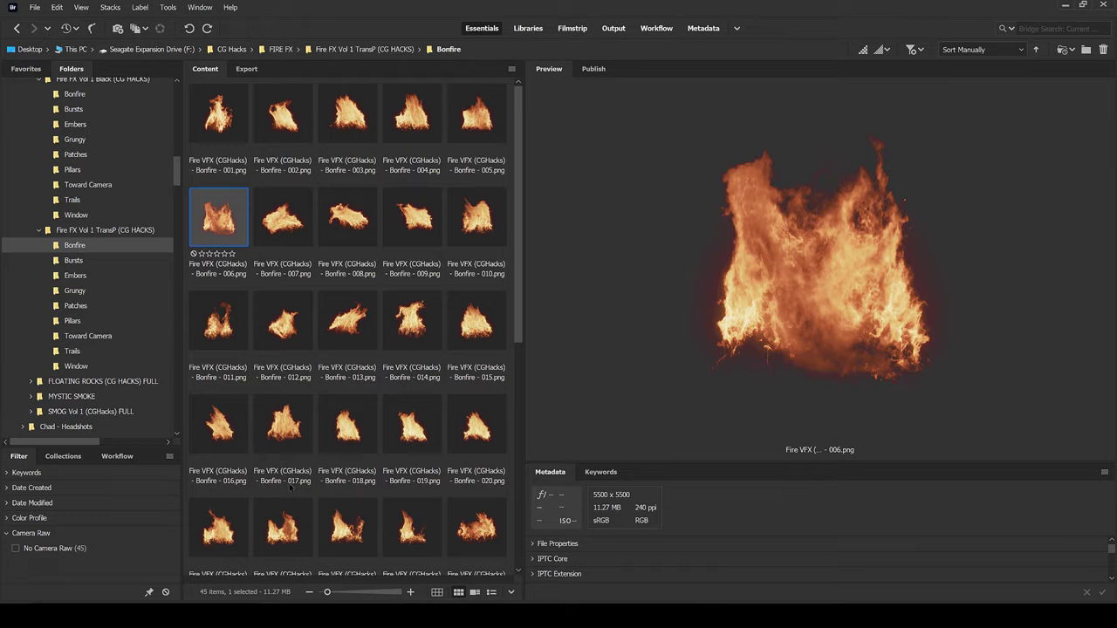
scroll(94, 241, "up", 3)
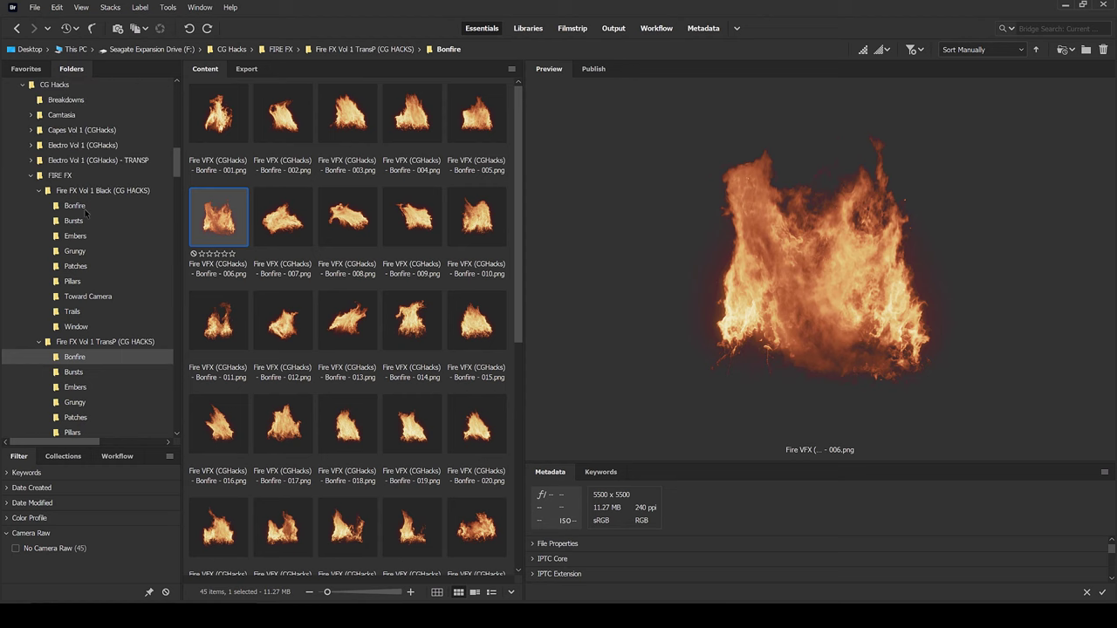
left_click(84, 210)
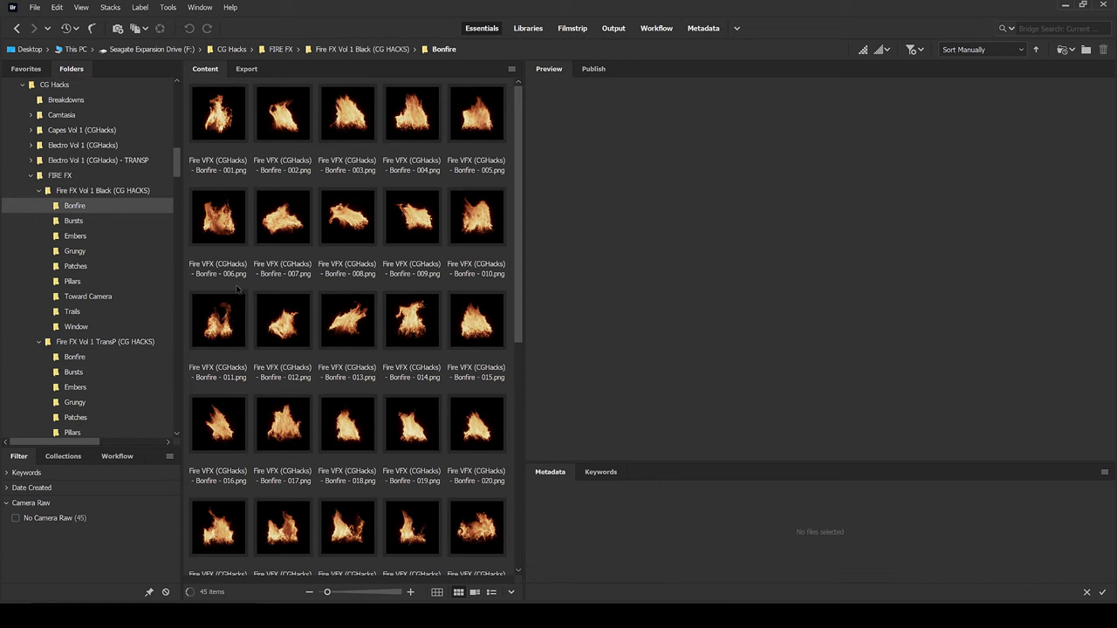
left_click(223, 225)
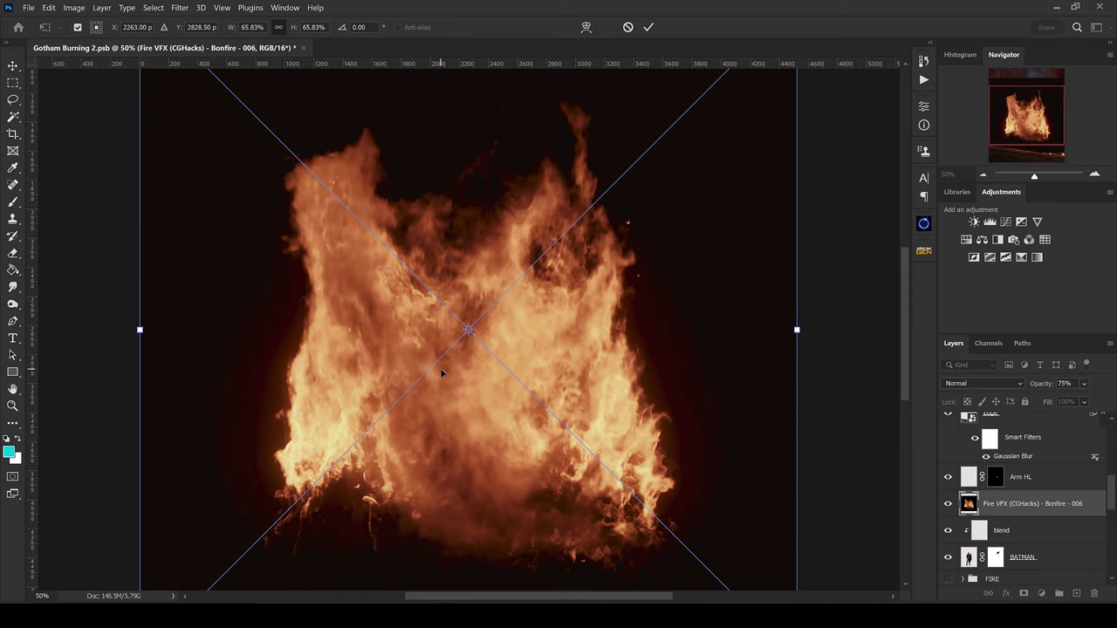
key("ctrl+minus")
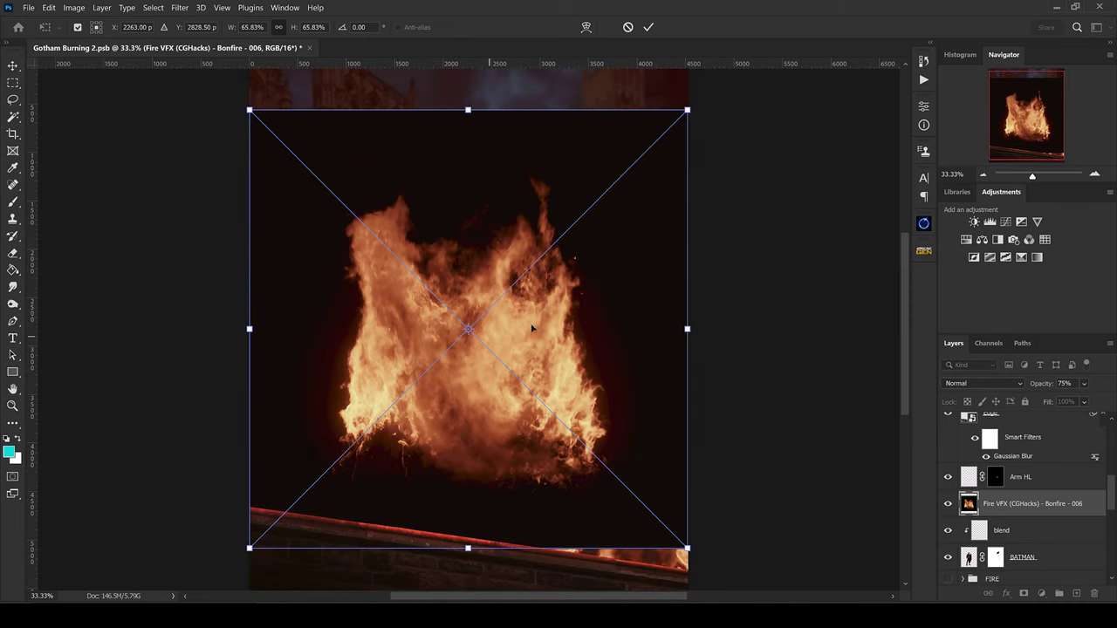
left_click(979, 384)
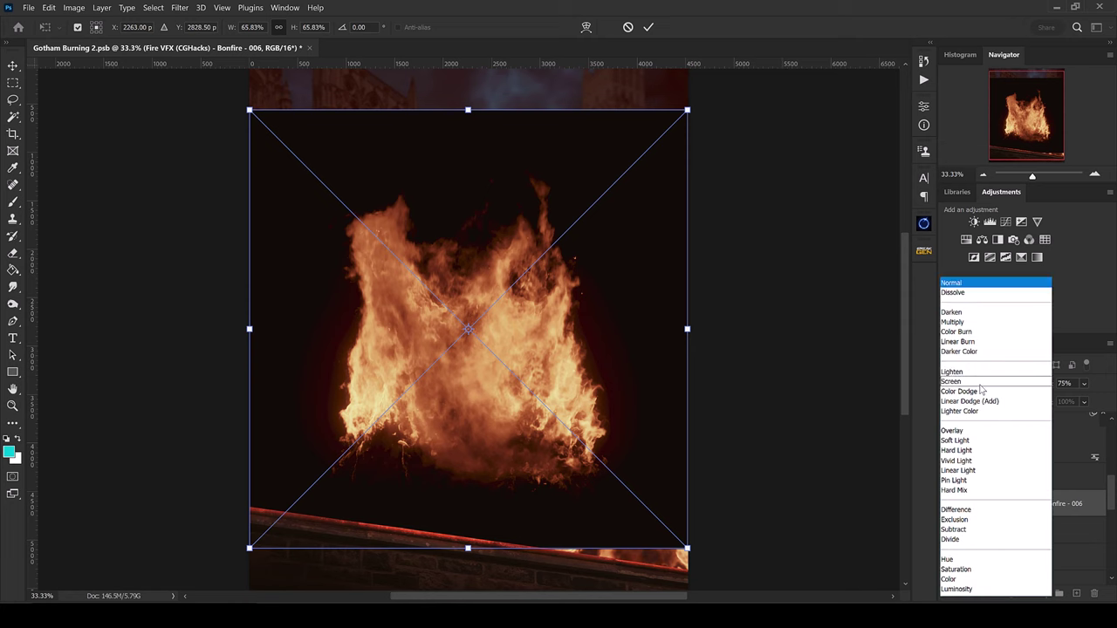
left_click(966, 381)
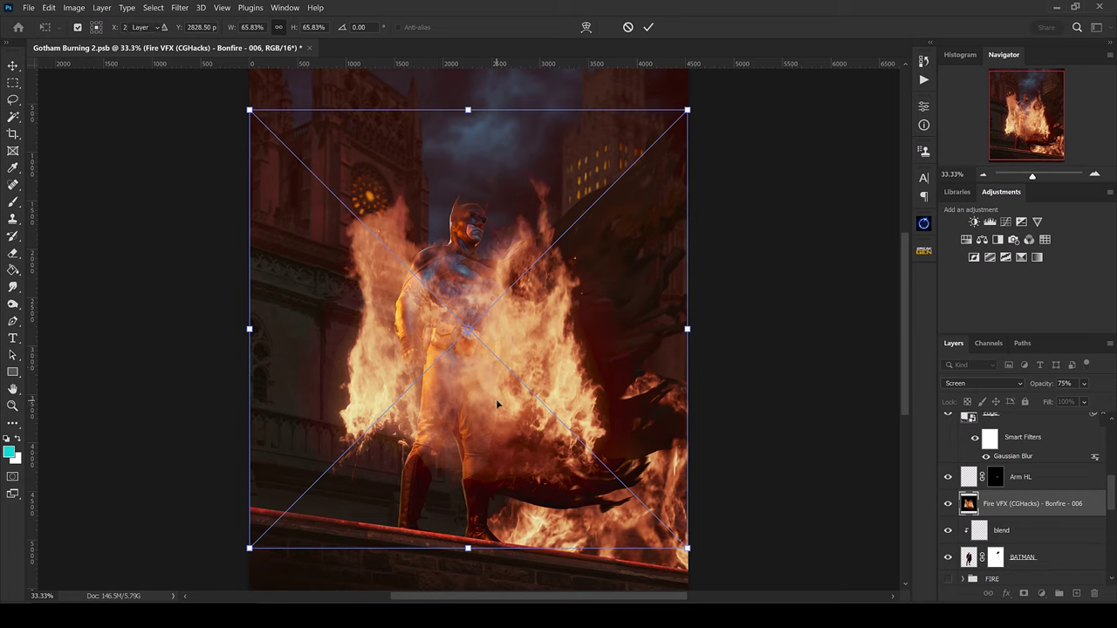
key("Return")
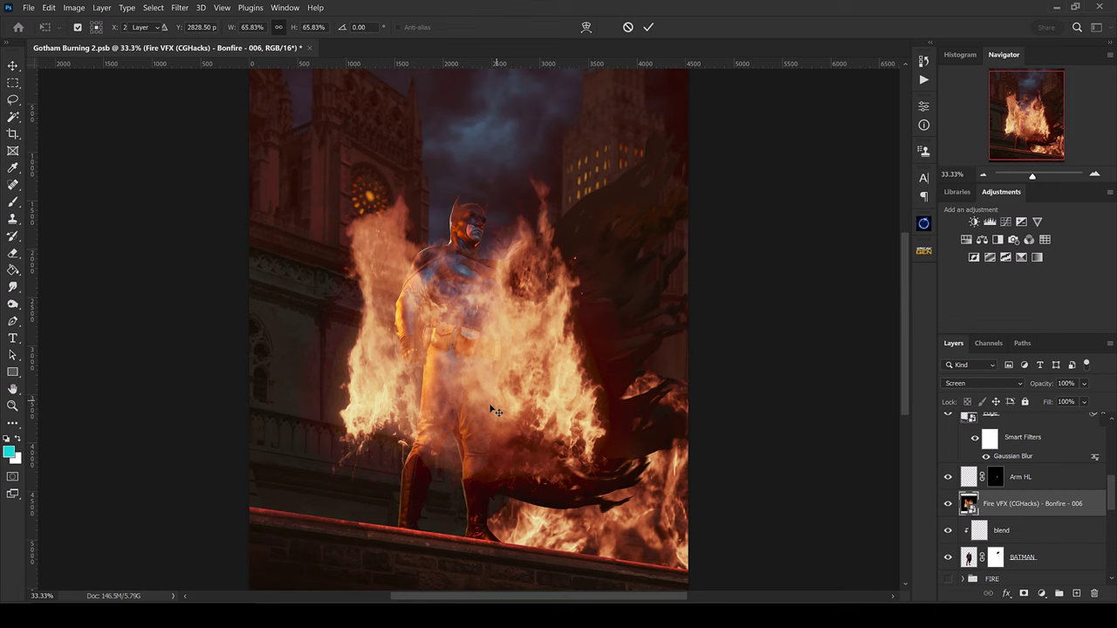
Step: Start Puppet Warp on the black-background Bonfire - 006 layer and pin its base, centre and both upper flame tips
left_click(48, 8)
left_click(86, 248)
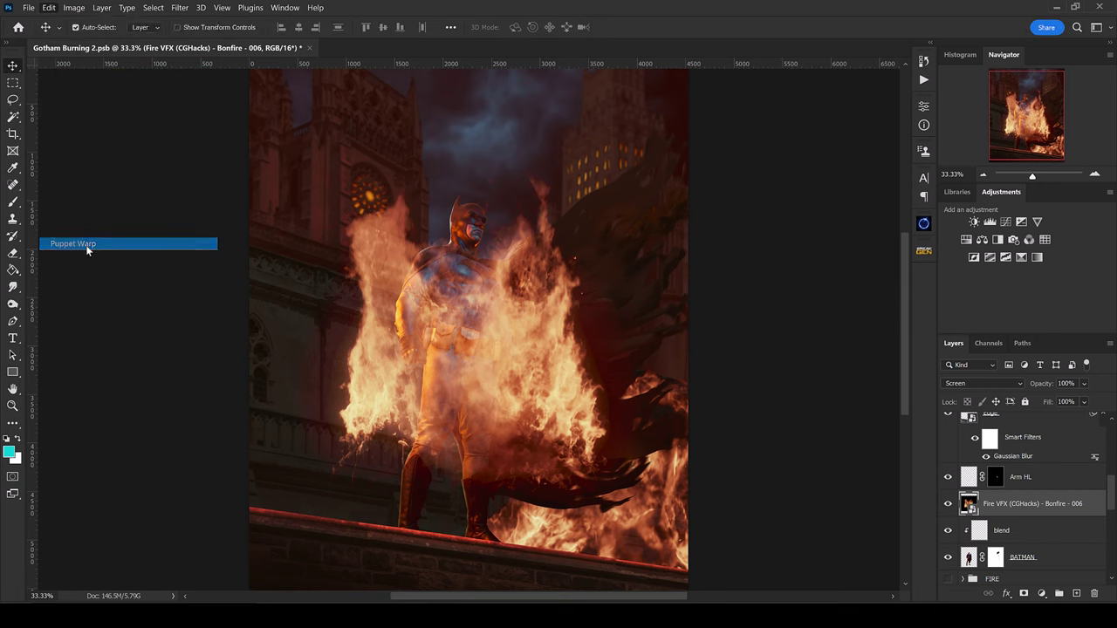
left_click(499, 439)
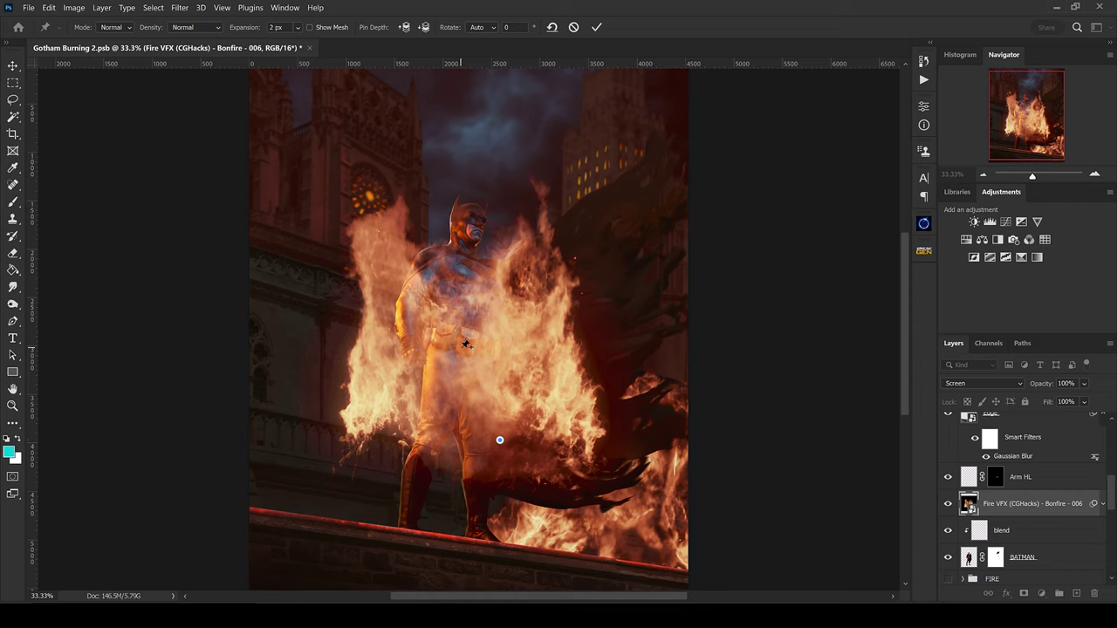
left_click(458, 354)
left_click(381, 256)
left_click(535, 271)
Step: Try spreading the bonfire's upper tips outward and lowering its centre with the pins, then cancel the warp and delete the layer
left_click_drag(380, 256, 319, 252)
left_click_drag(547, 284, 538, 278)
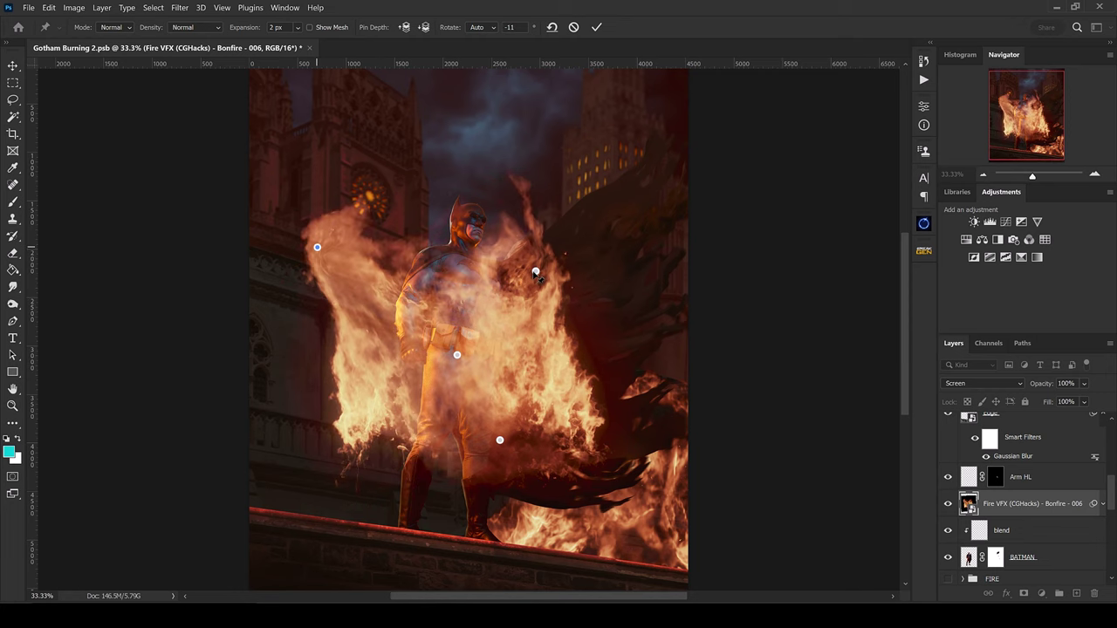
left_click_drag(616, 284, 616, 266)
left_click(457, 354)
left_click_drag(462, 408, 465, 418)
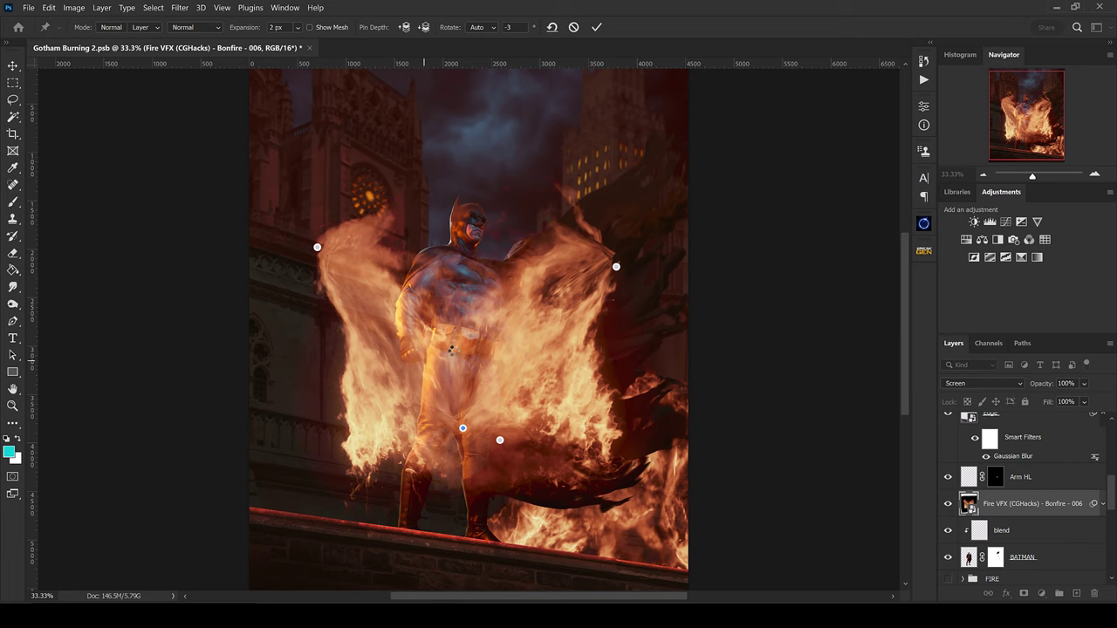
key("Escape")
key("Delete")
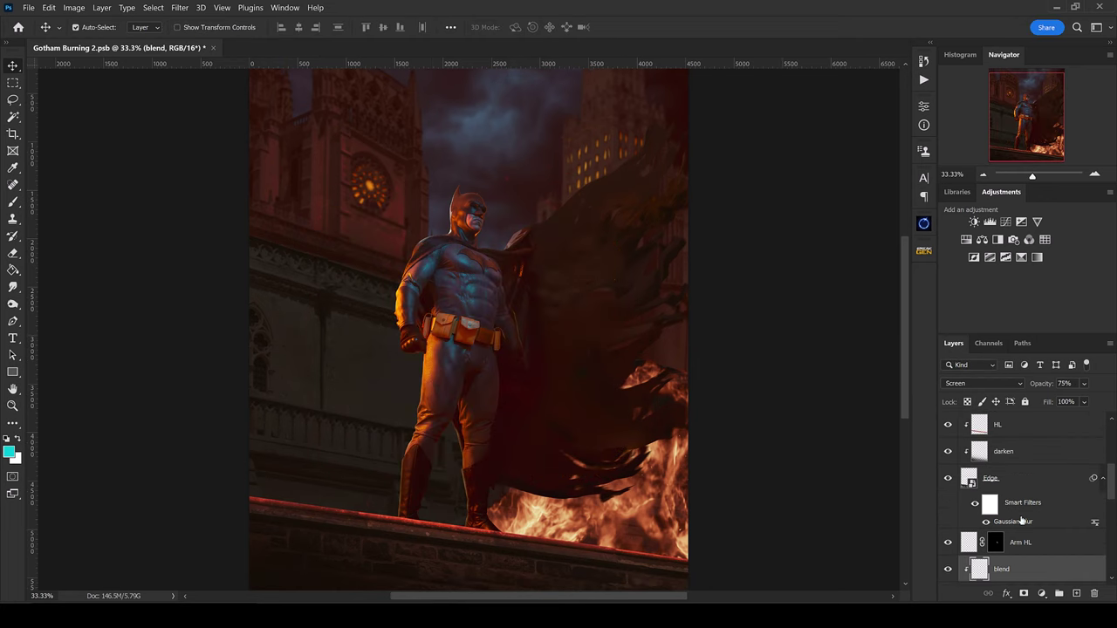
Step: Place Grungy - 018 from the Black pack above the Arm HL layer, behind the ledge left of Batman, with the Screen blend mode
scroll(1021, 520, "up", 2)
scroll(1020, 520, "down", 3)
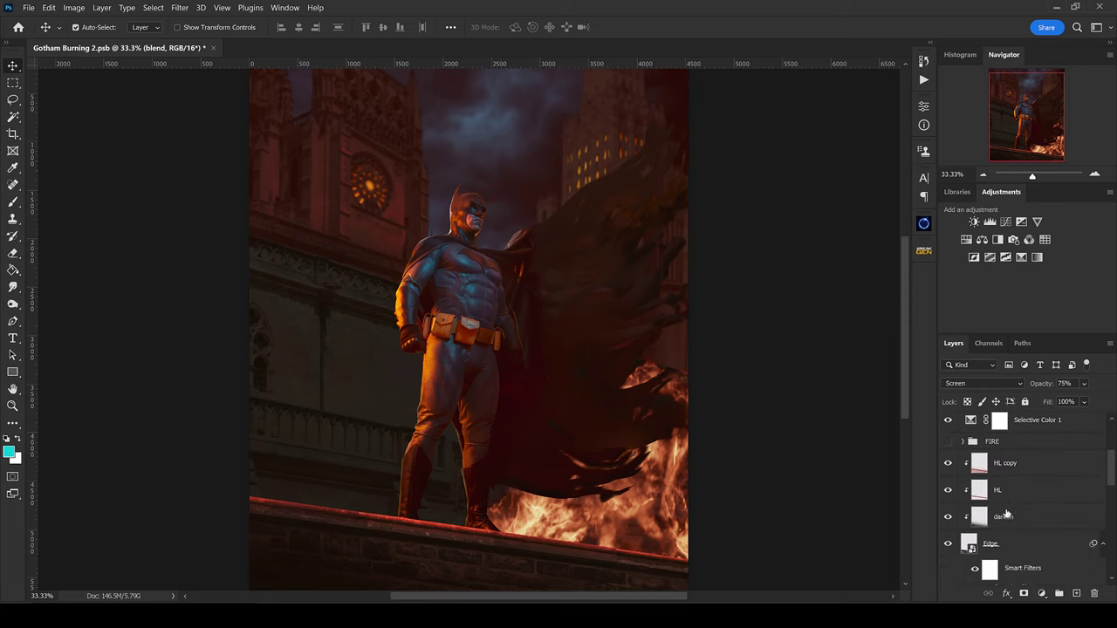
left_click(1009, 513)
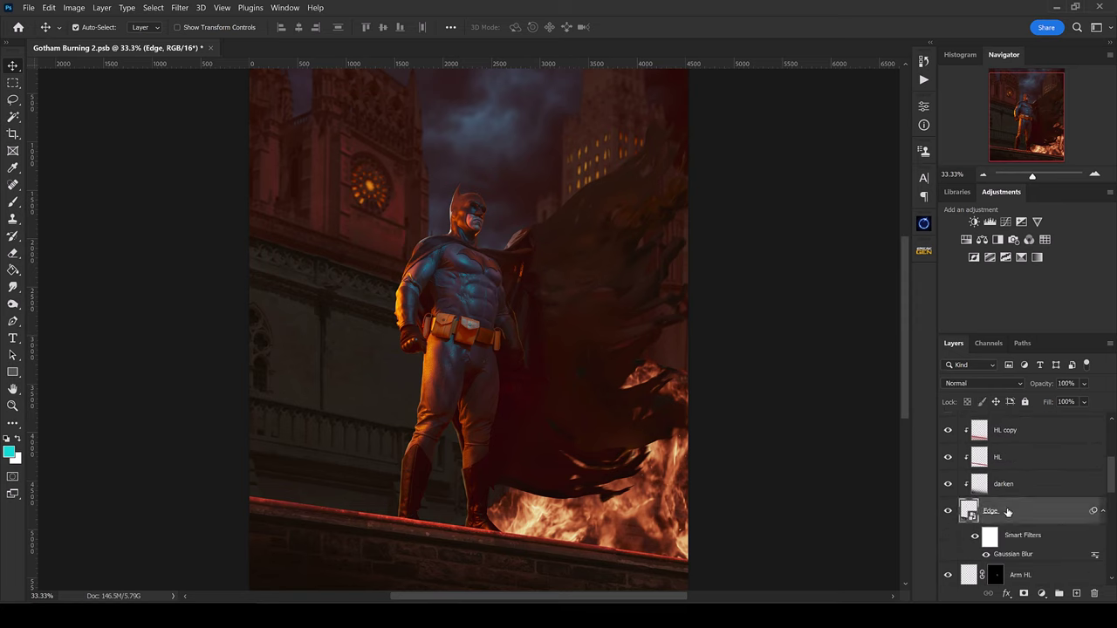
scroll(1012, 524, "down", 1)
left_click(1023, 545)
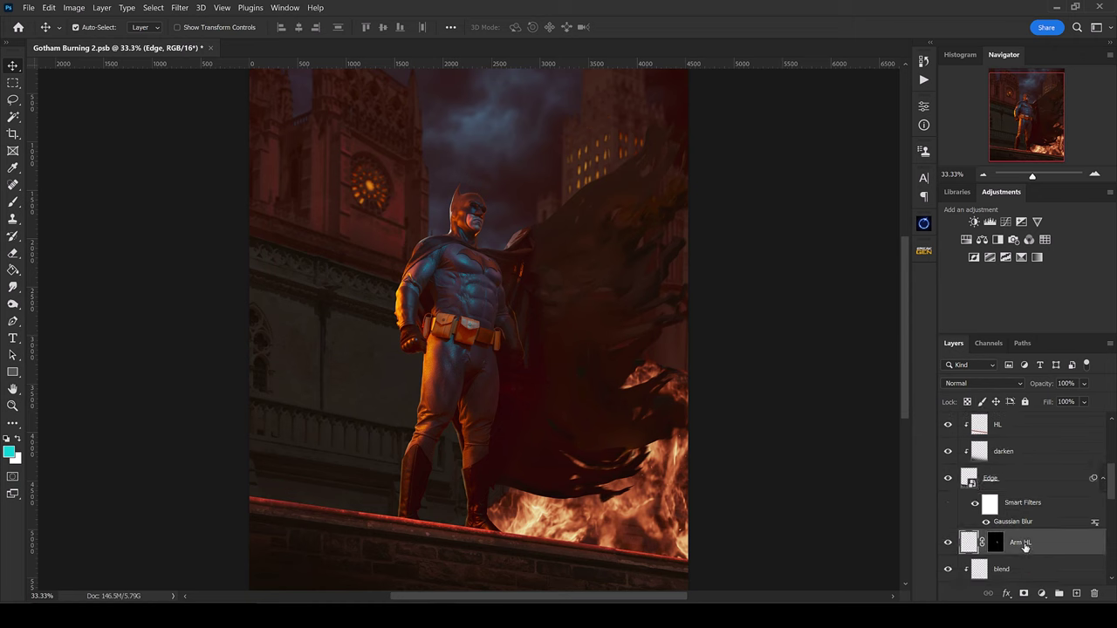
key("alt+Tab")
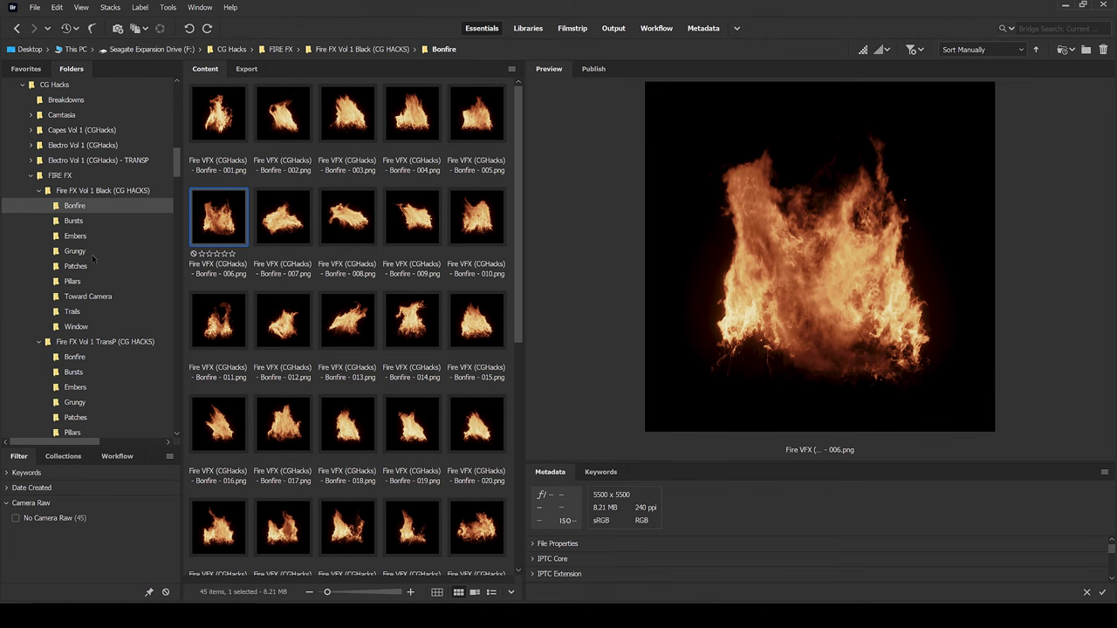
left_click(75, 251)
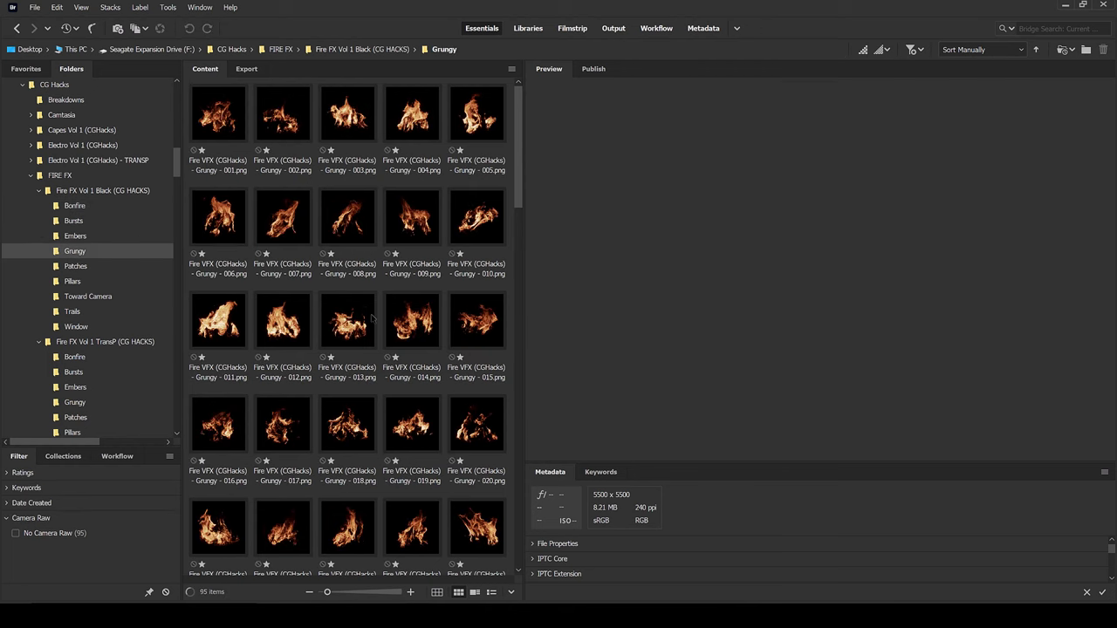
scroll(342, 346, "down", 1)
left_click_drag(347, 333, 349, 394)
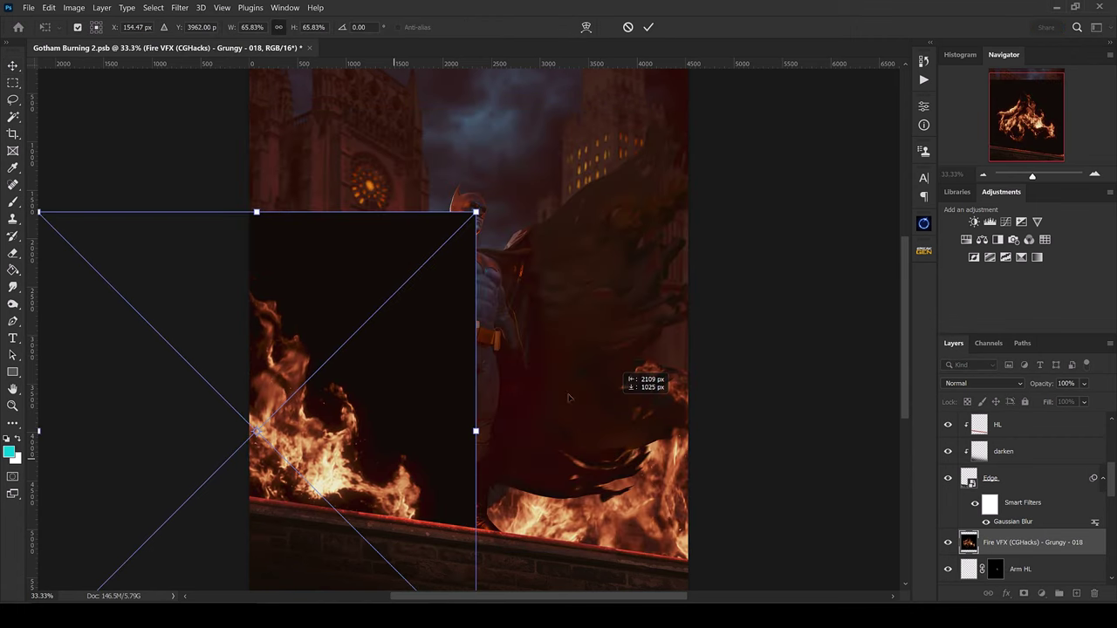
left_click(995, 382)
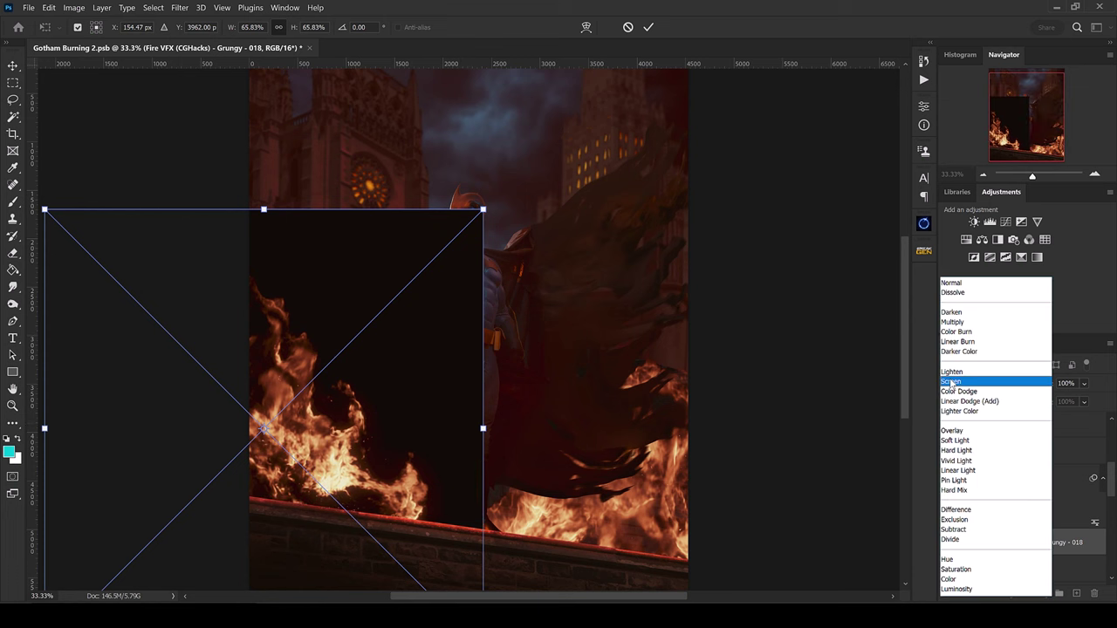
left_click(950, 382)
Step: Place Grungy - 023 from the Black pack in Bridge above the Grungy - 018 layer, left of Batman, with the Screen blend mode
key("alt+Tab")
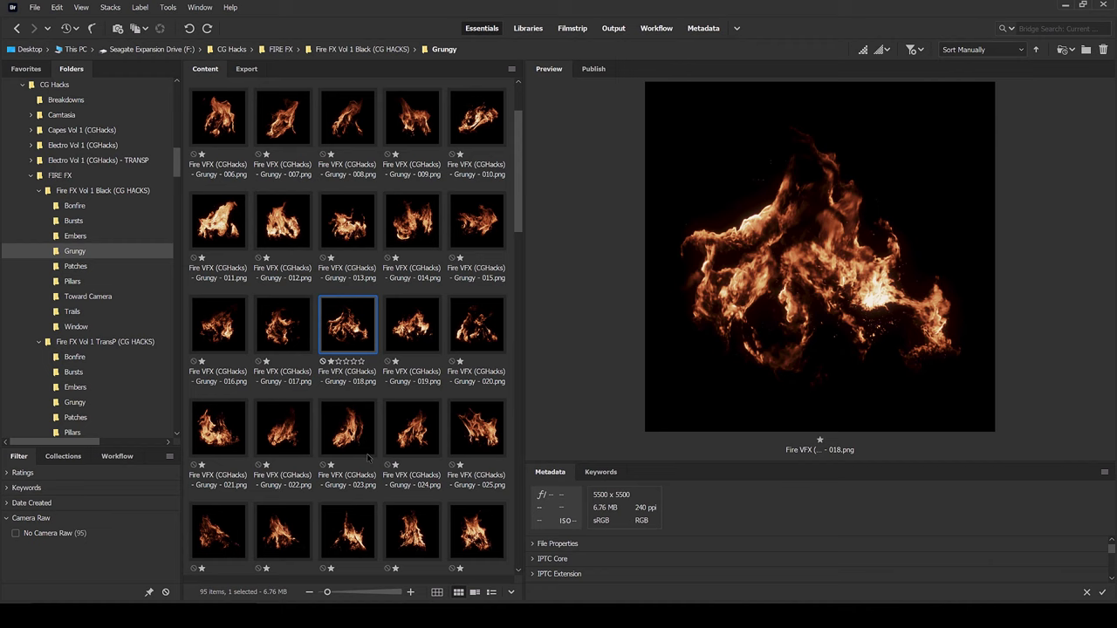
scroll(433, 476, "down", 3)
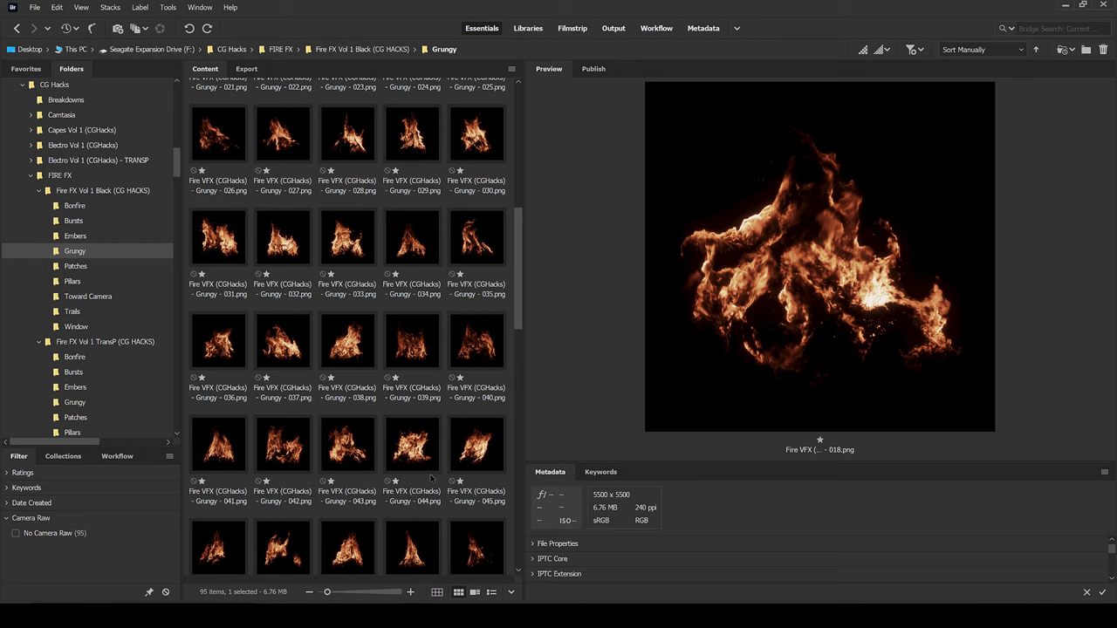
scroll(430, 476, "up", 1)
left_click(349, 132)
left_click_drag(349, 133, 389, 382)
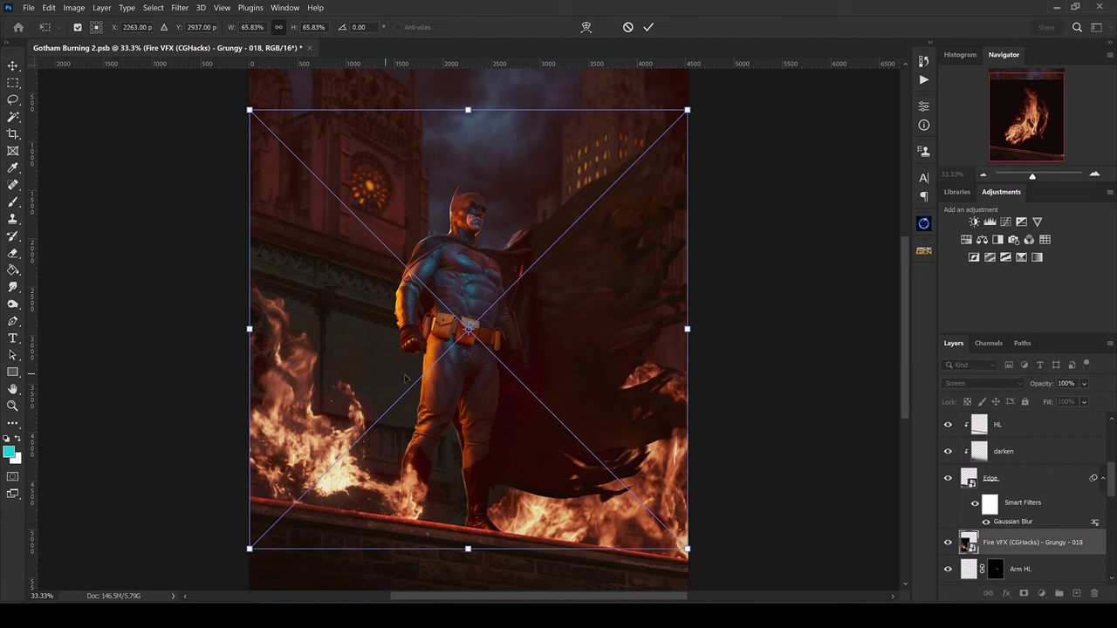
left_click_drag(404, 377, 342, 377)
key("Return")
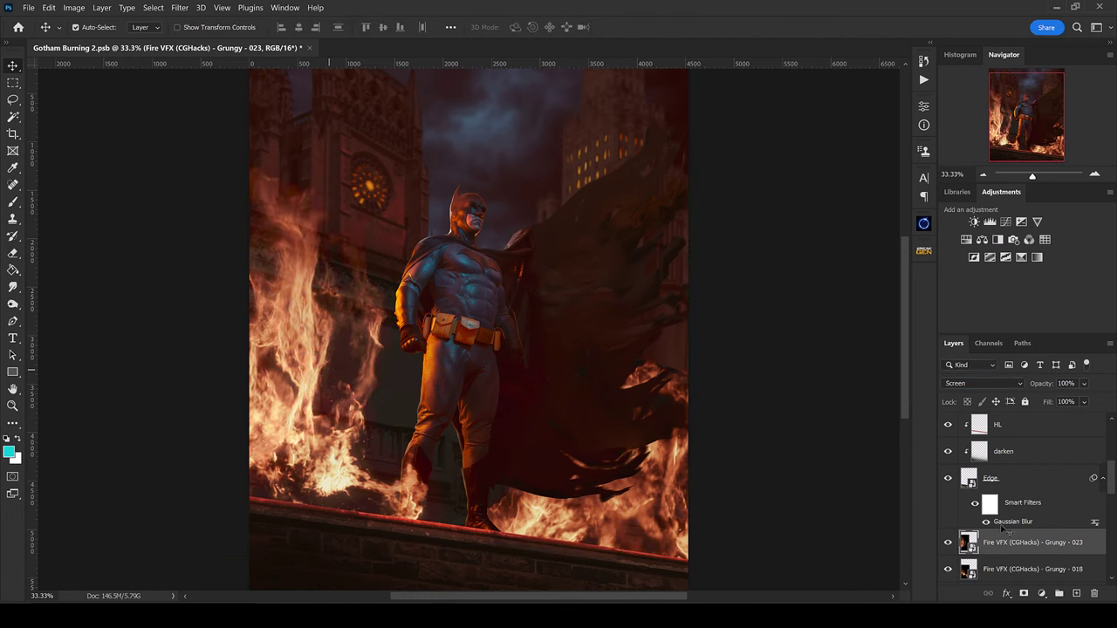
Step: Group the Grungy - 023 and Grungy - 018 layers and name the group FIRE - Black BG
scroll(1002, 529, "down", 2)
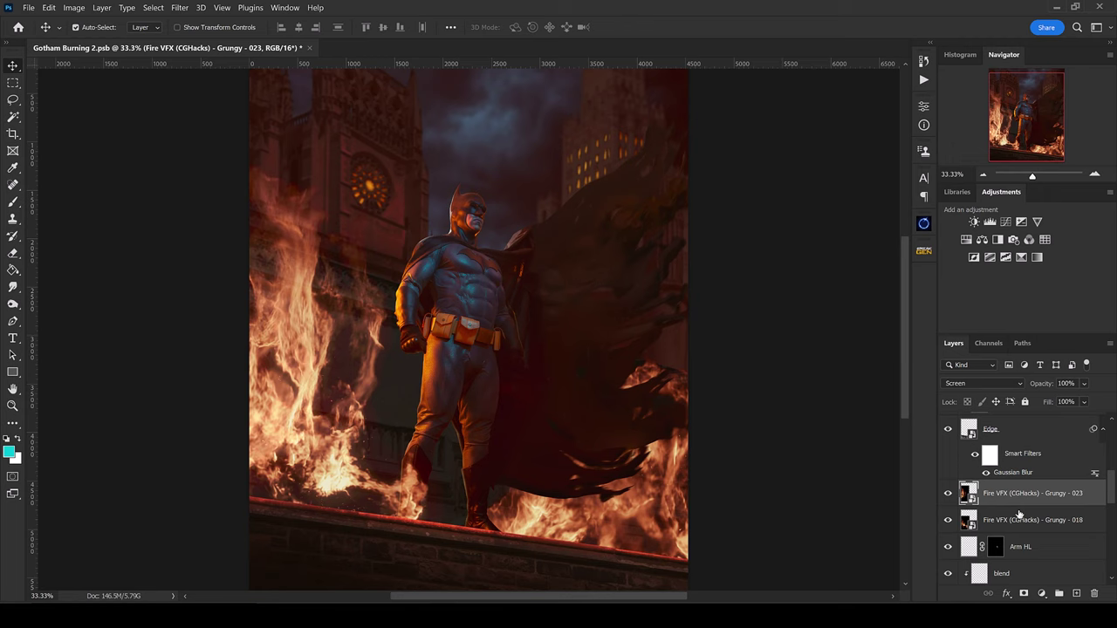
left_click(1011, 523, "shift")
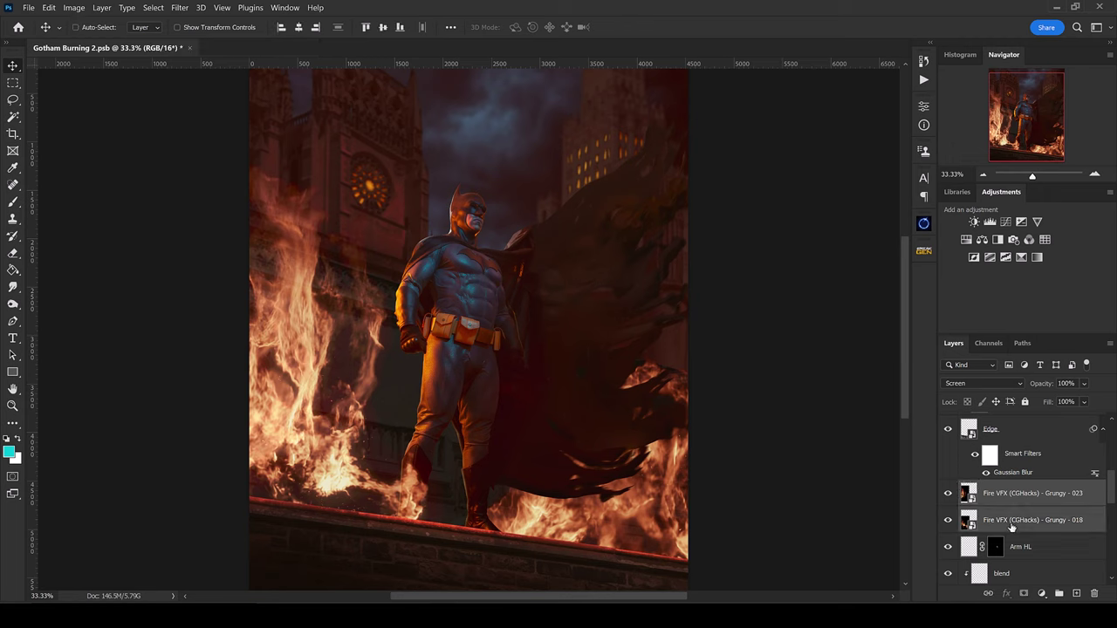
key("ctrl+g")
double_click(996, 488)
type("FIRE - Black BG")
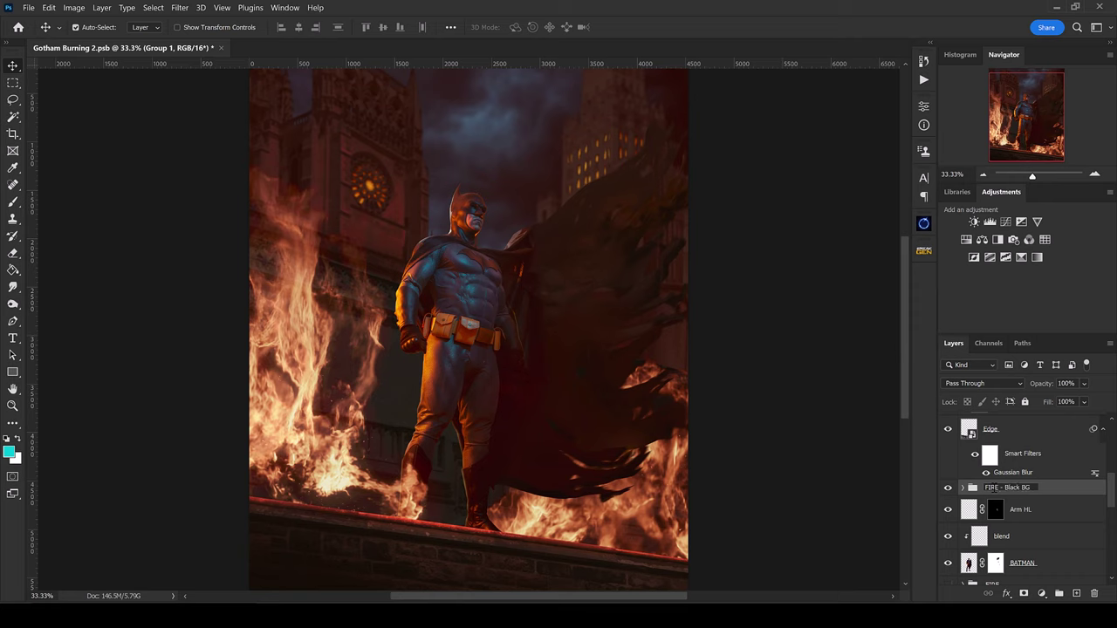
key("Return")
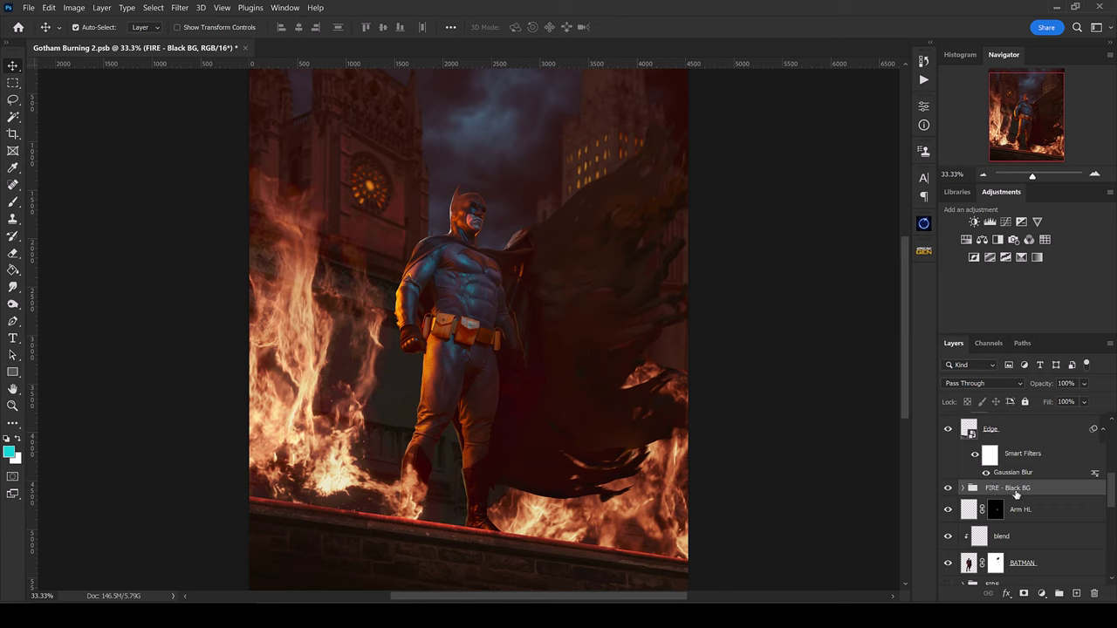
Step: Try the Linear Dodge (Add) blend mode on the FIRE - Black BG group and compare it with Pass Through
left_click(988, 383)
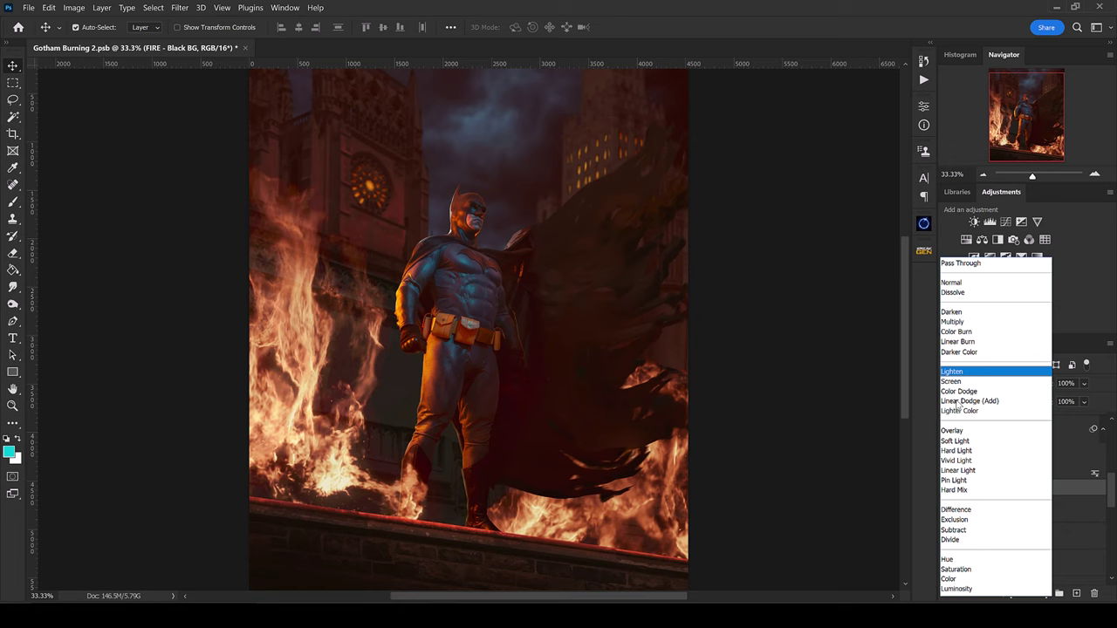
left_click(961, 401)
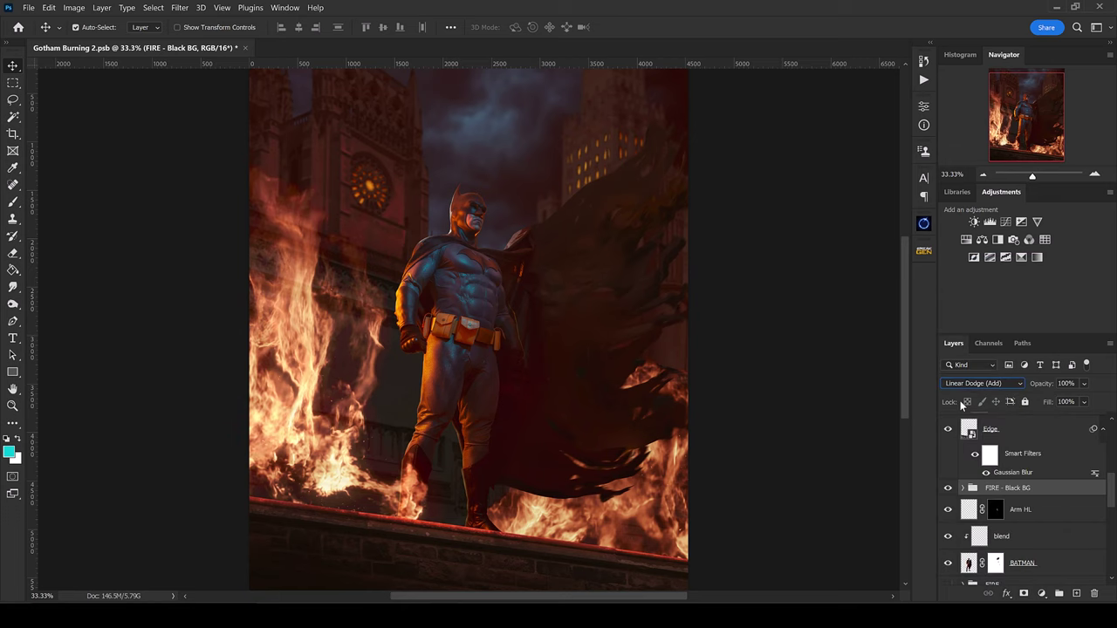
key("ctrl+z")
key("ctrl+shift+z")
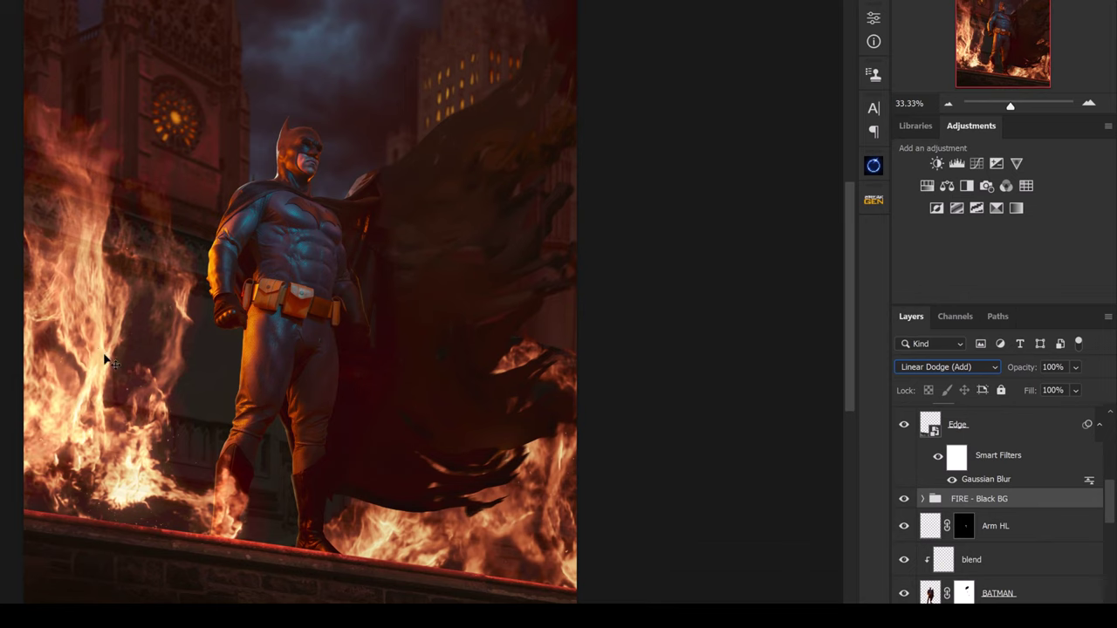
key("ctrl+z")
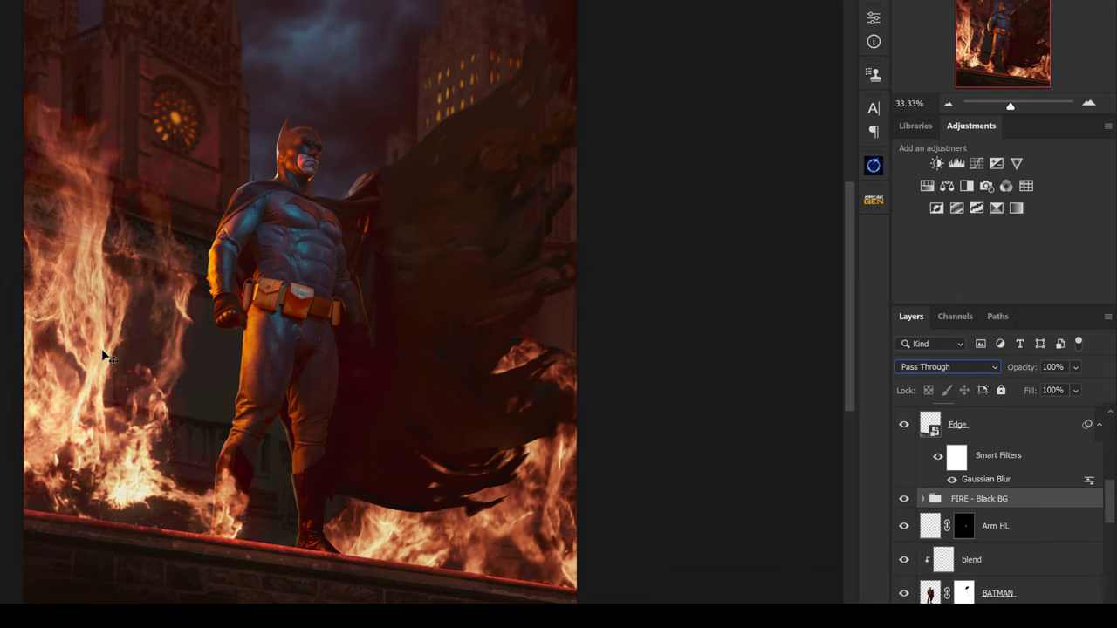
key("ctrl+shift+z")
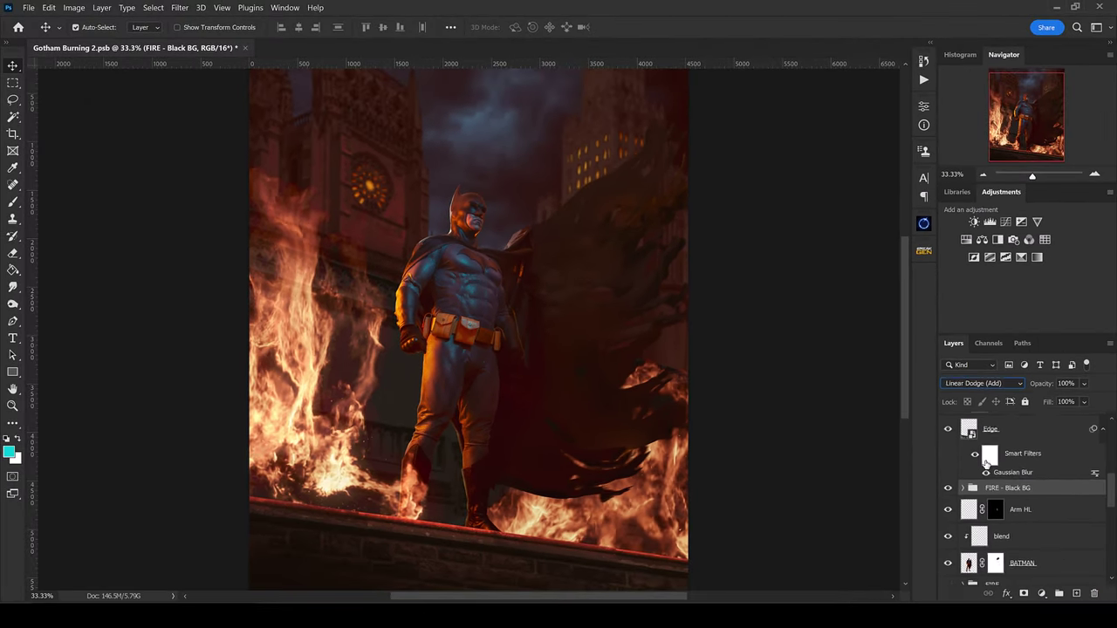
Step: Warp the Grungy - 023 layer inside the FIRE - Black BG group, bending the flames and pulling its upper and lower right corners
left_click(922, 498)
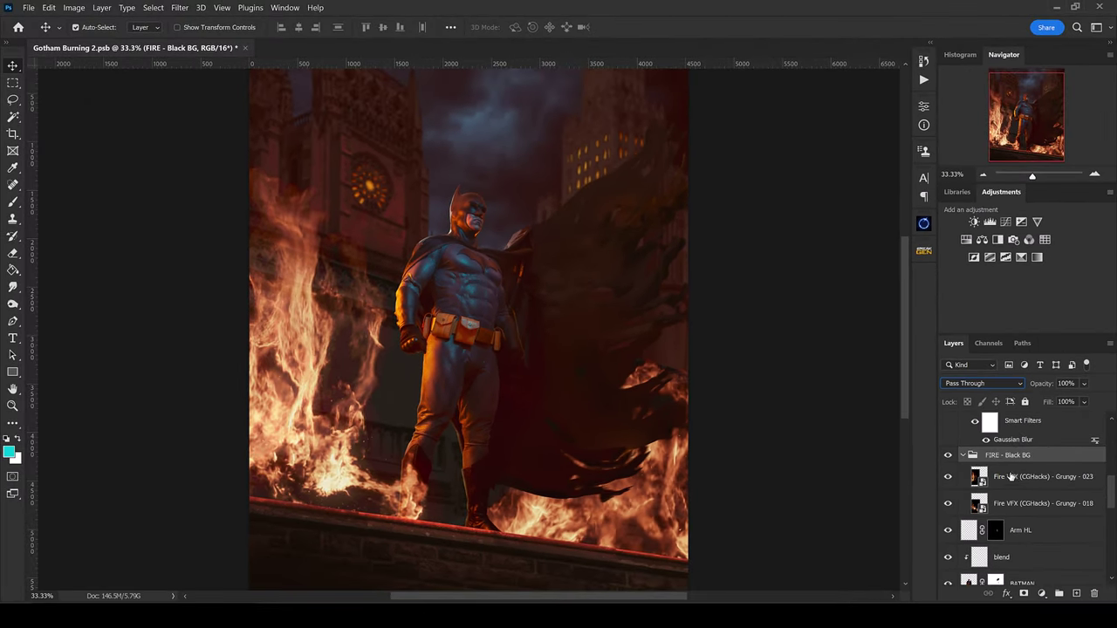
left_click(1008, 481)
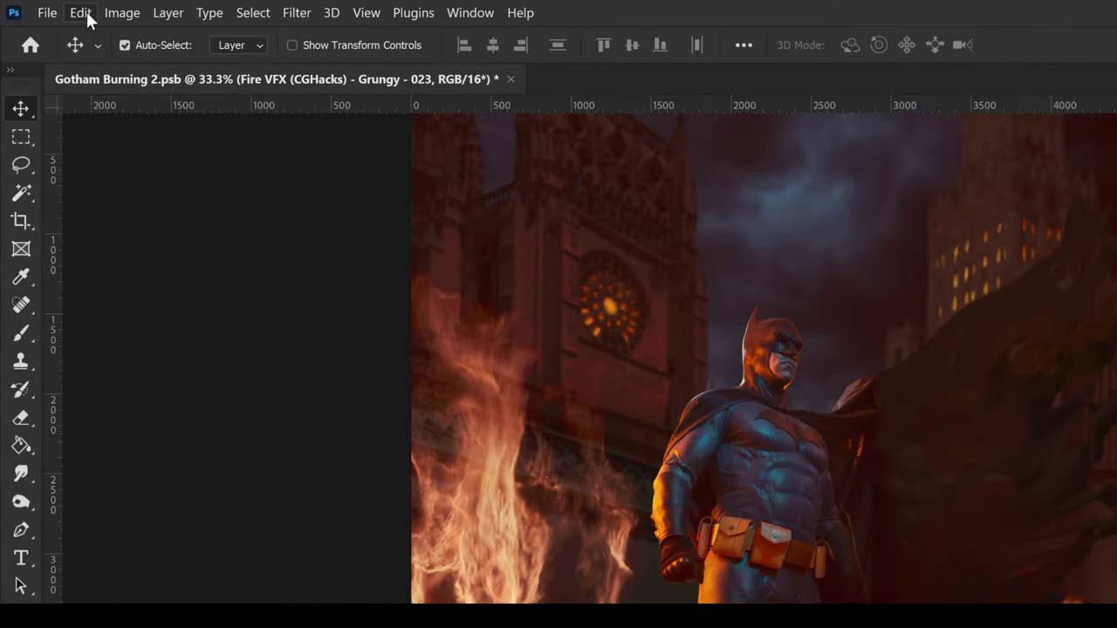
left_click(49, 7)
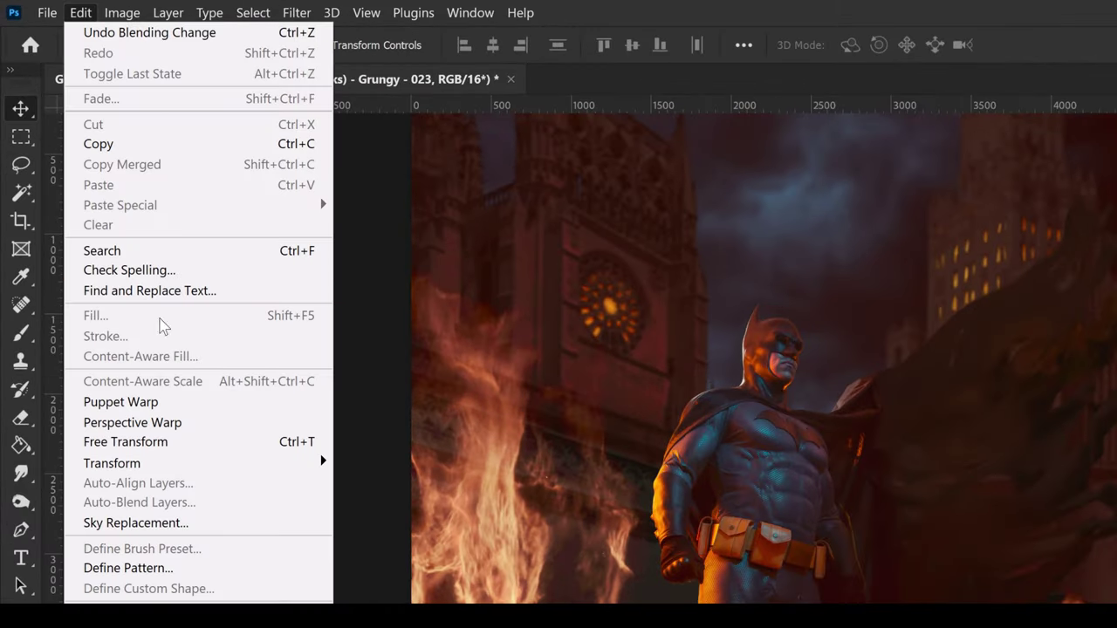
mouse_move(218, 462)
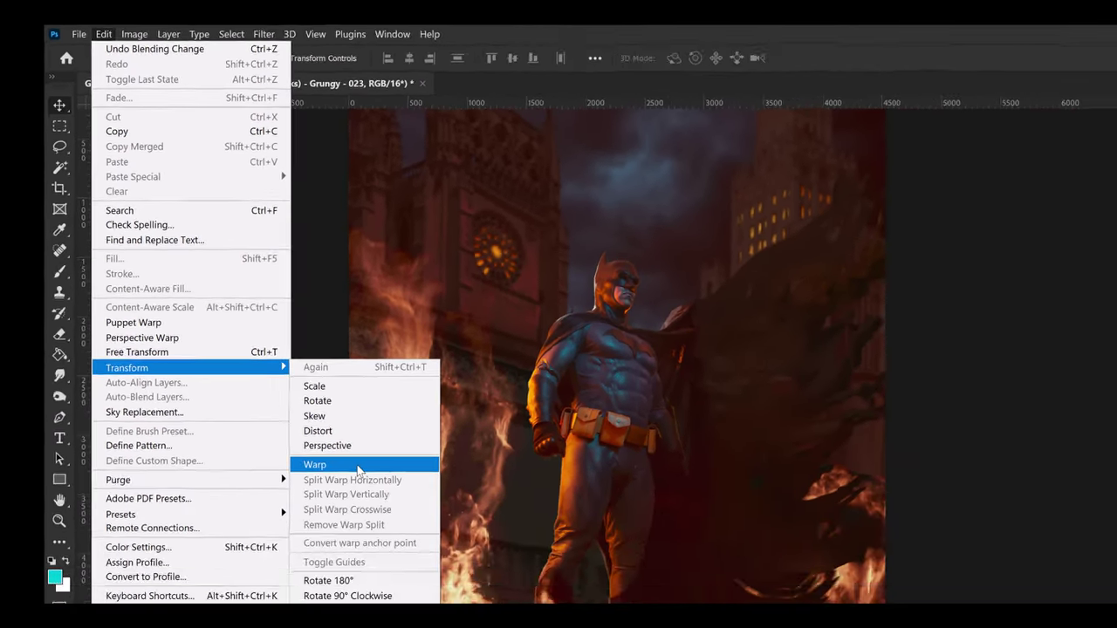
left_click(376, 578)
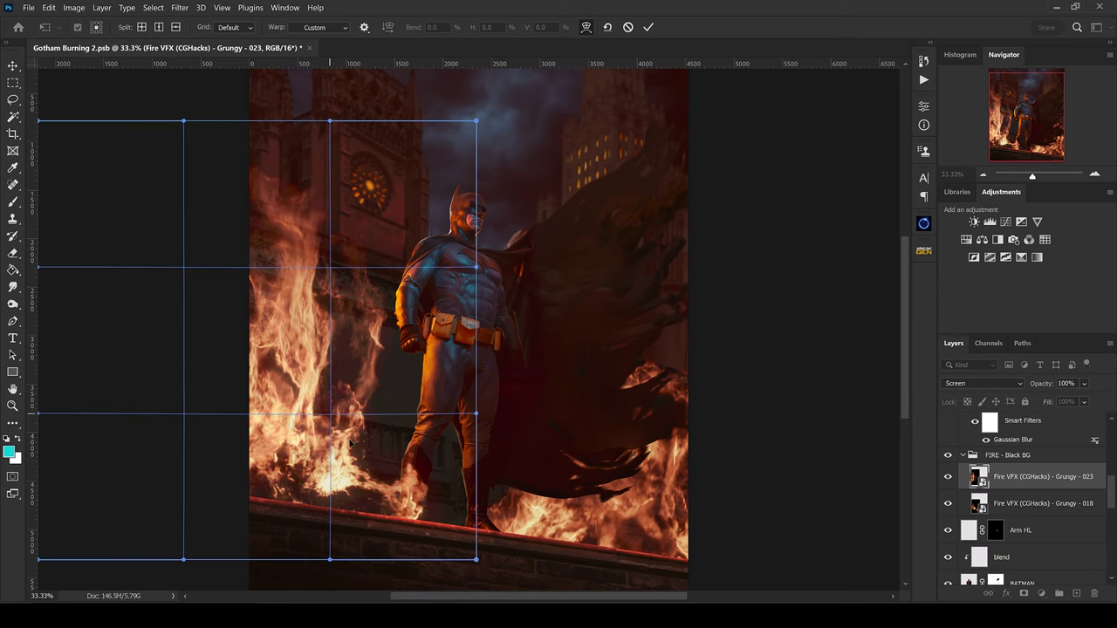
left_click_drag(350, 445, 351, 443)
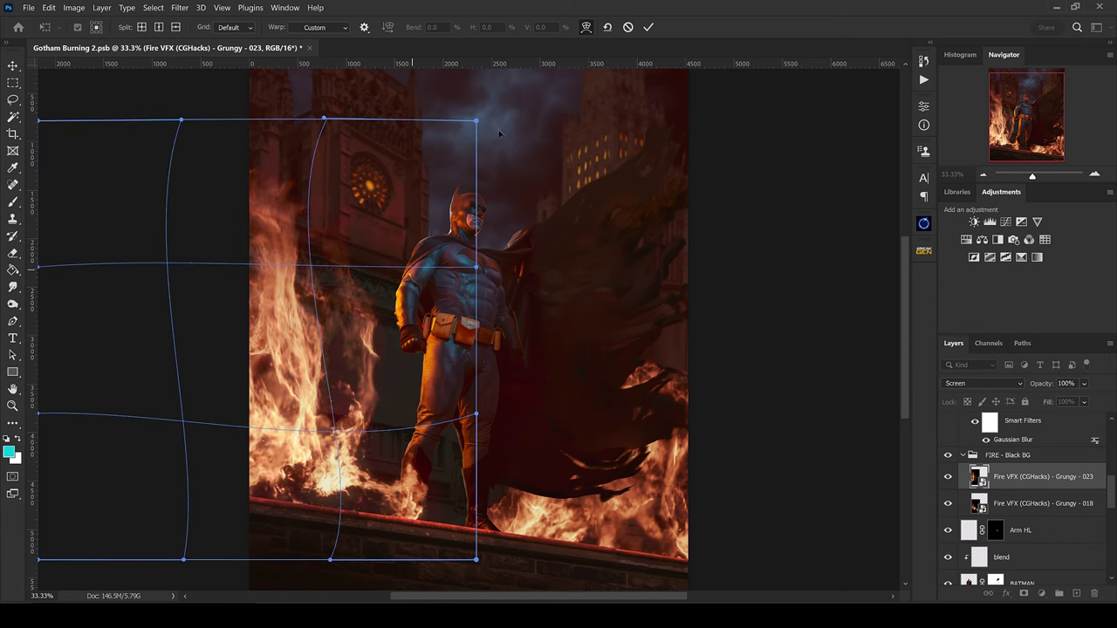
left_click_drag(476, 121, 504, 139)
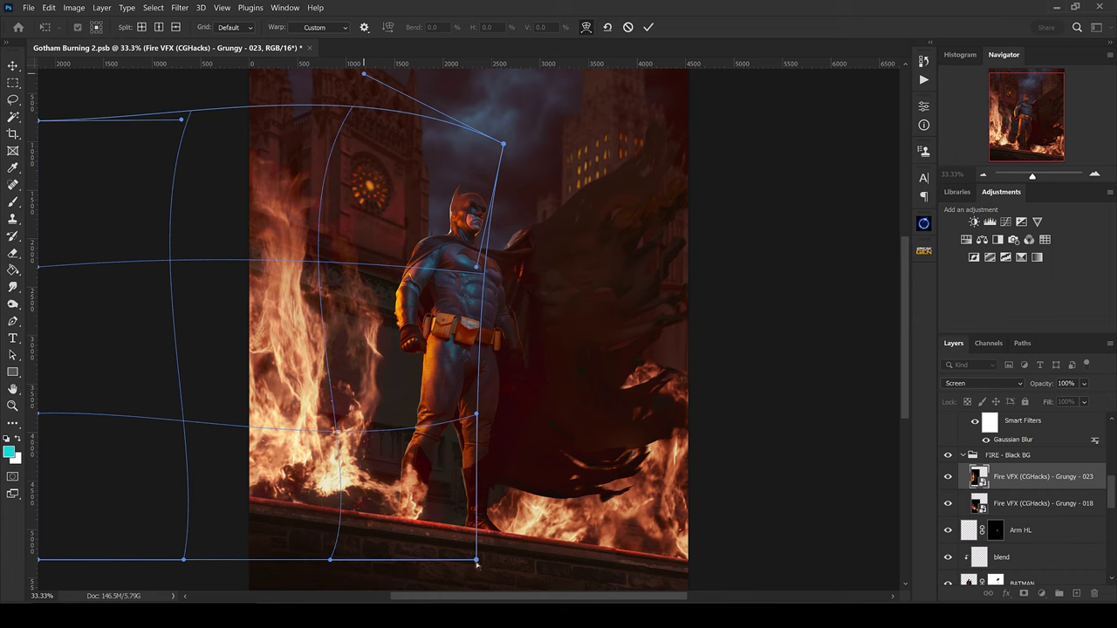
left_click_drag(476, 559, 496, 593)
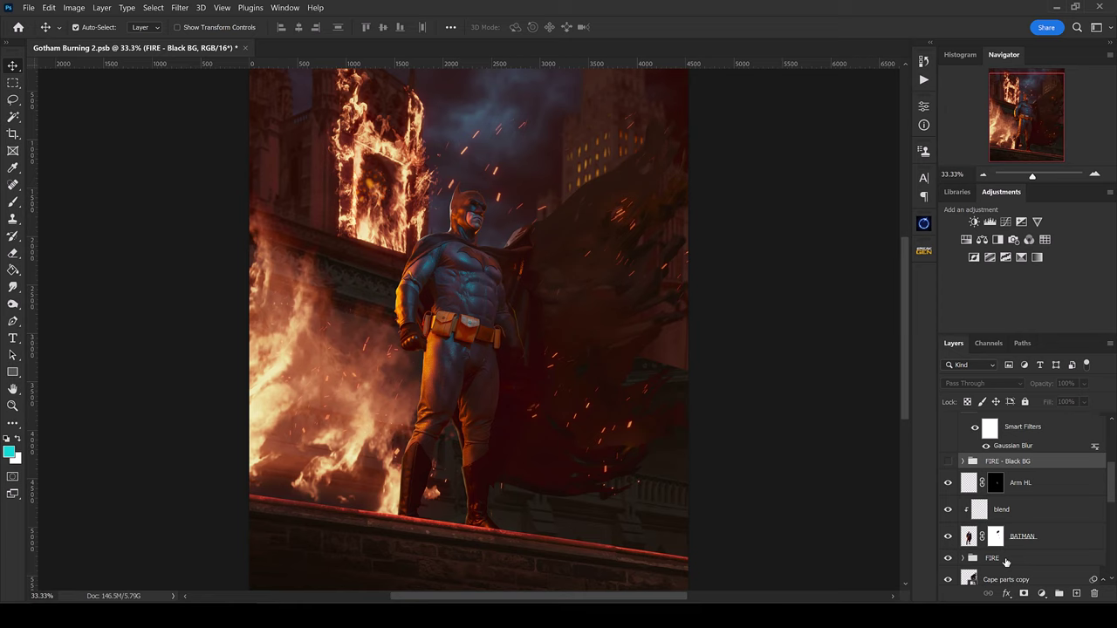
Step: Add a Hue/Saturation adjustment clipped to the FIRE group and shift its hue far toward the negative end
left_click(998, 559)
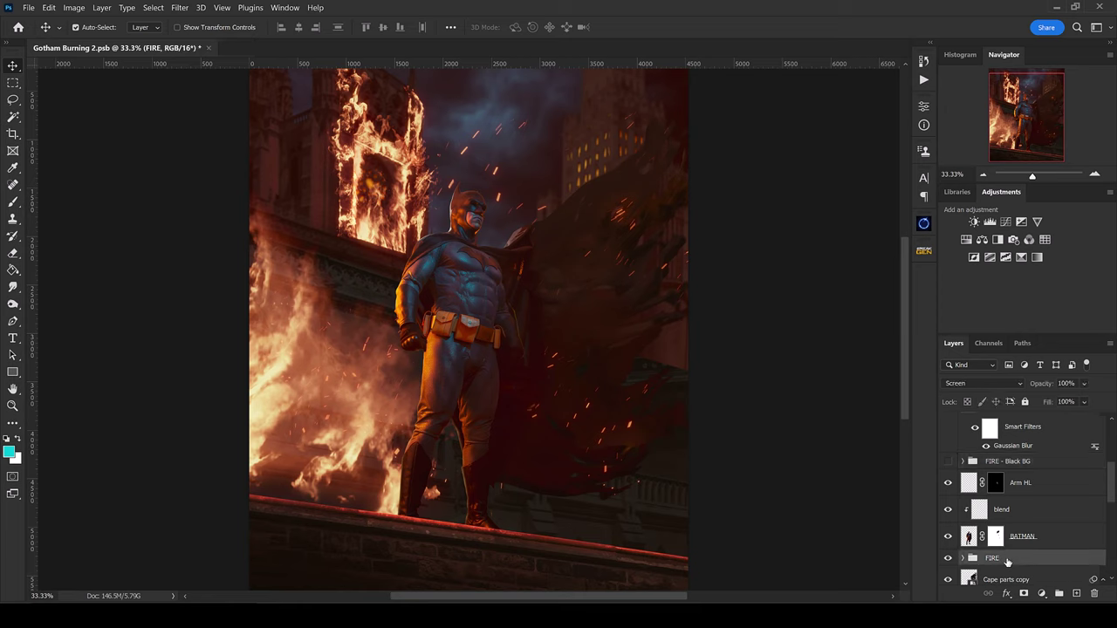
left_click(966, 243)
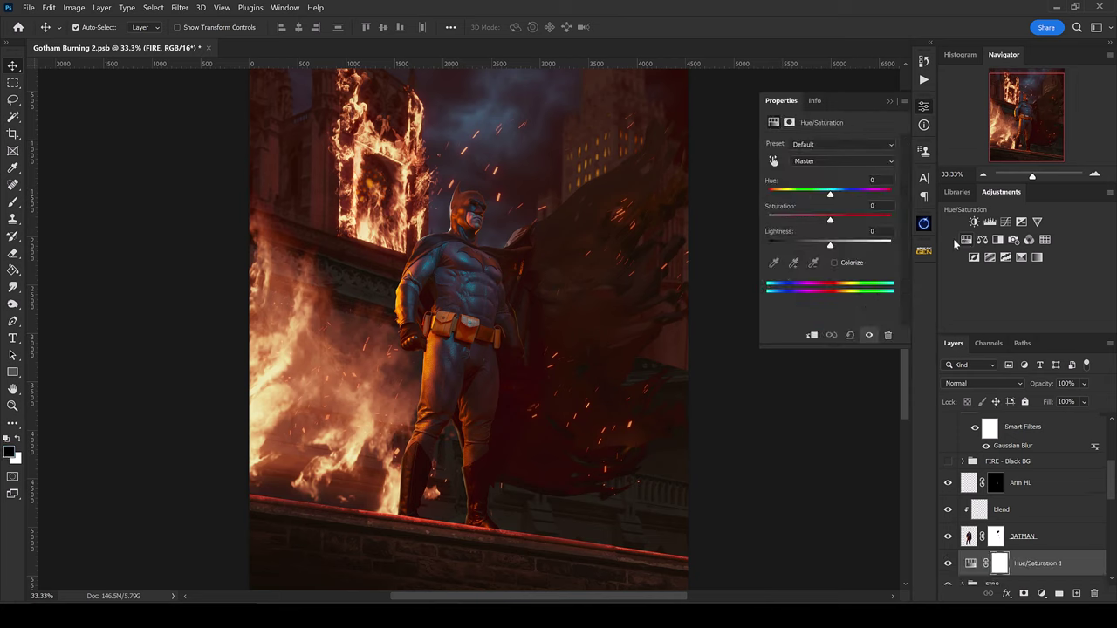
left_click(811, 337)
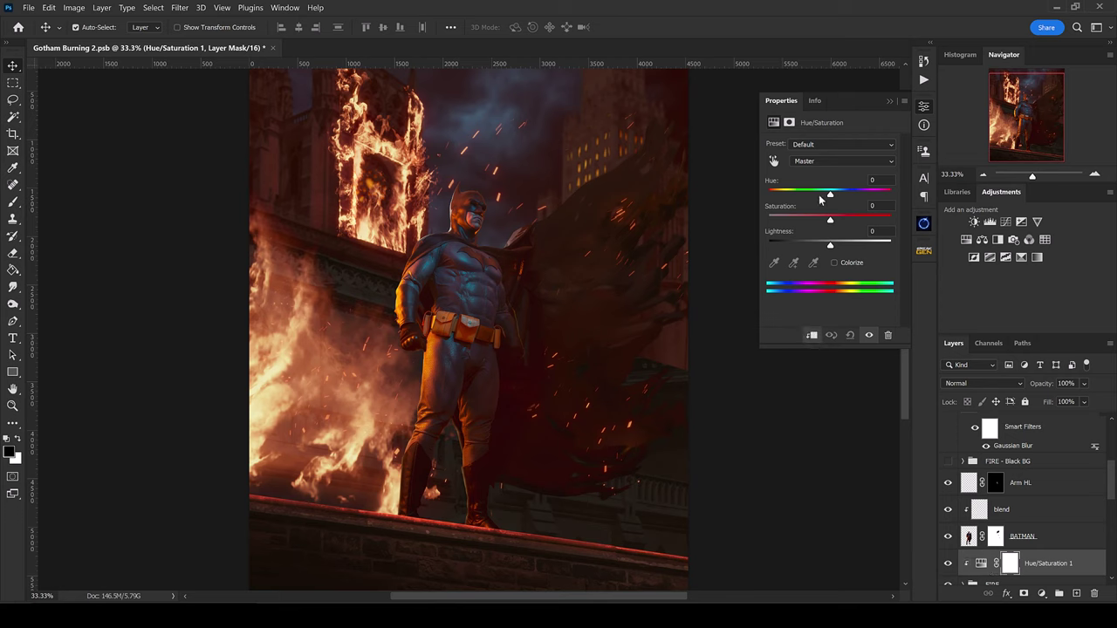
left_click_drag(829, 197, 771, 200)
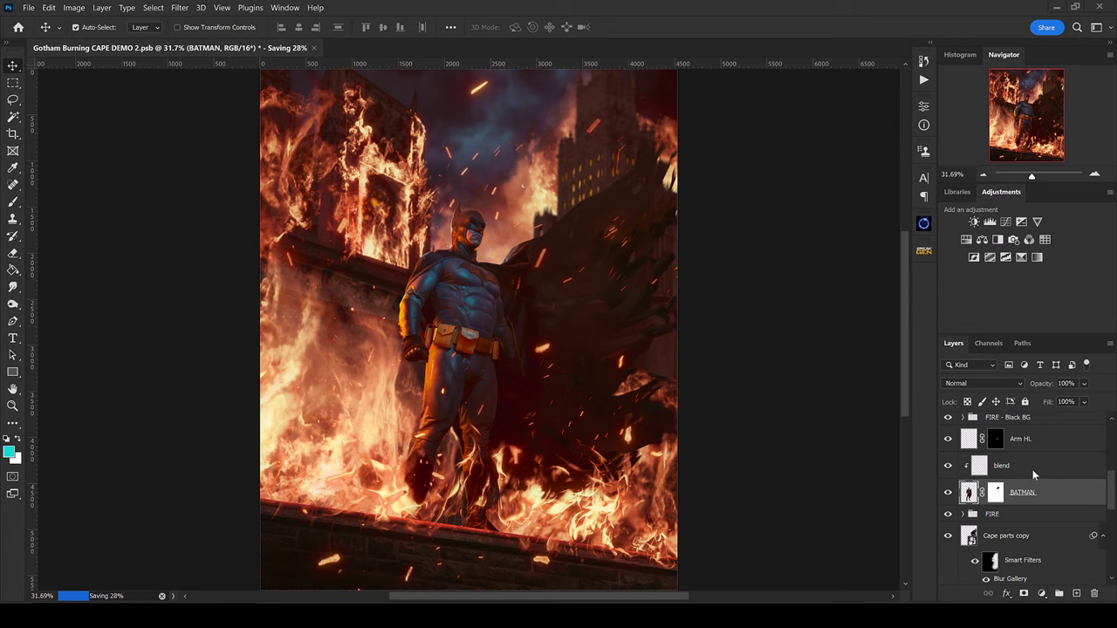
Step: Create a new layer named Highlights above the blend layer, using the previous layer as a clipping mask
left_click(1019, 468)
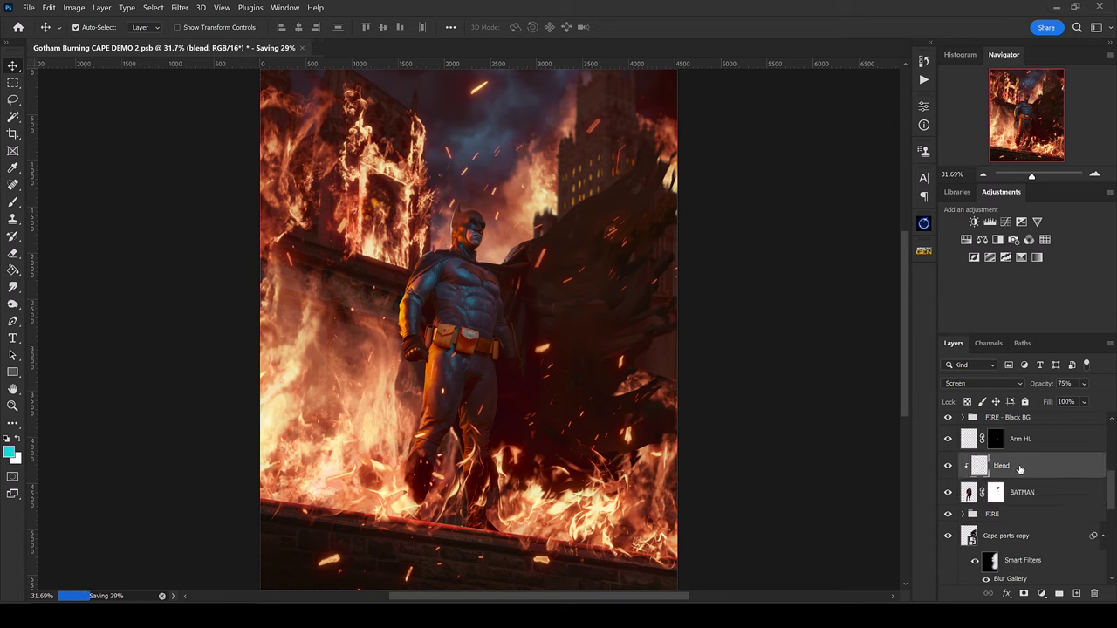
key("ctrl+shift+n")
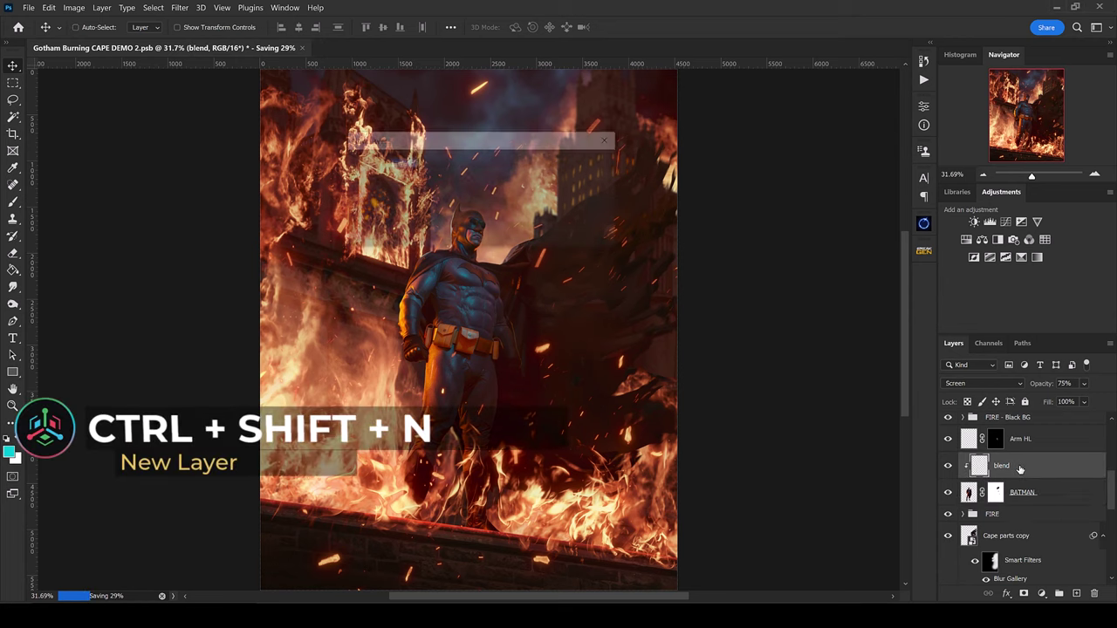
type("Highlights")
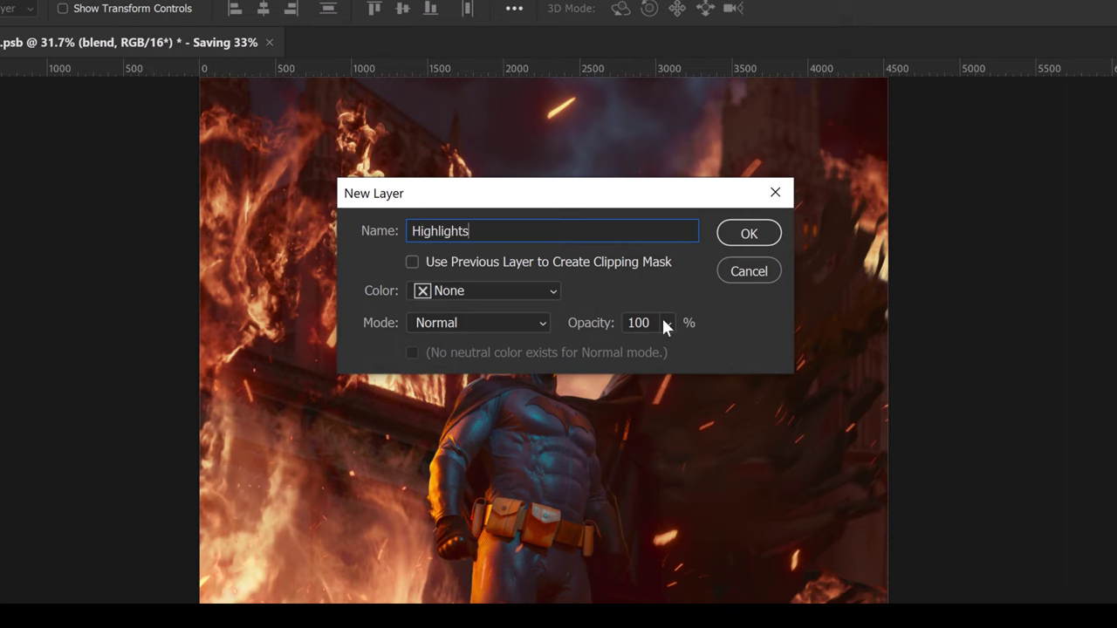
left_click(412, 261)
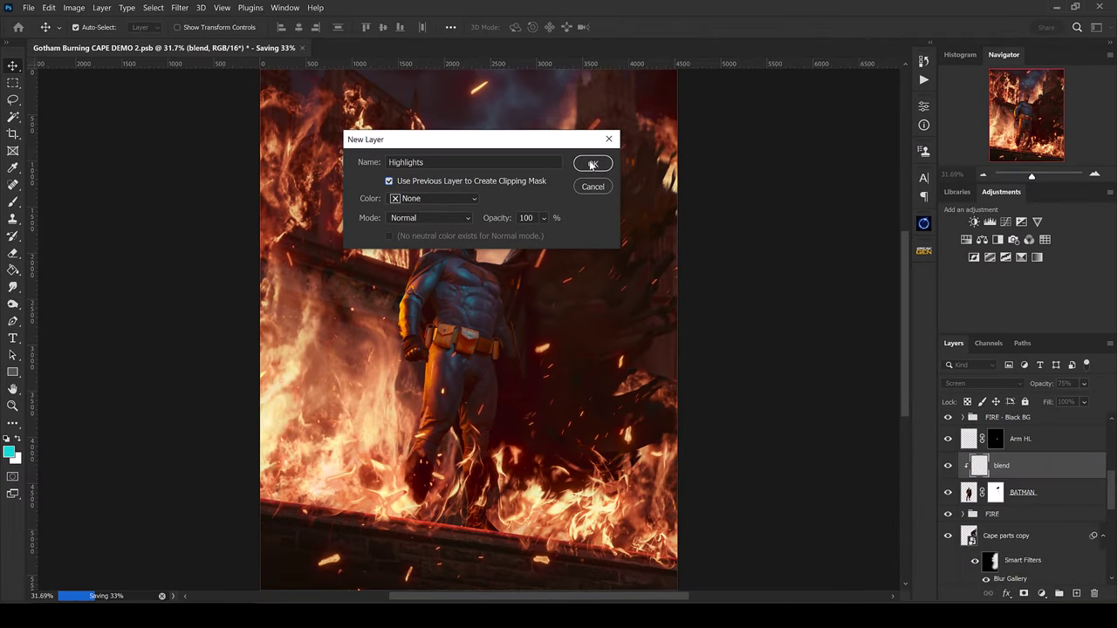
left_click(592, 165)
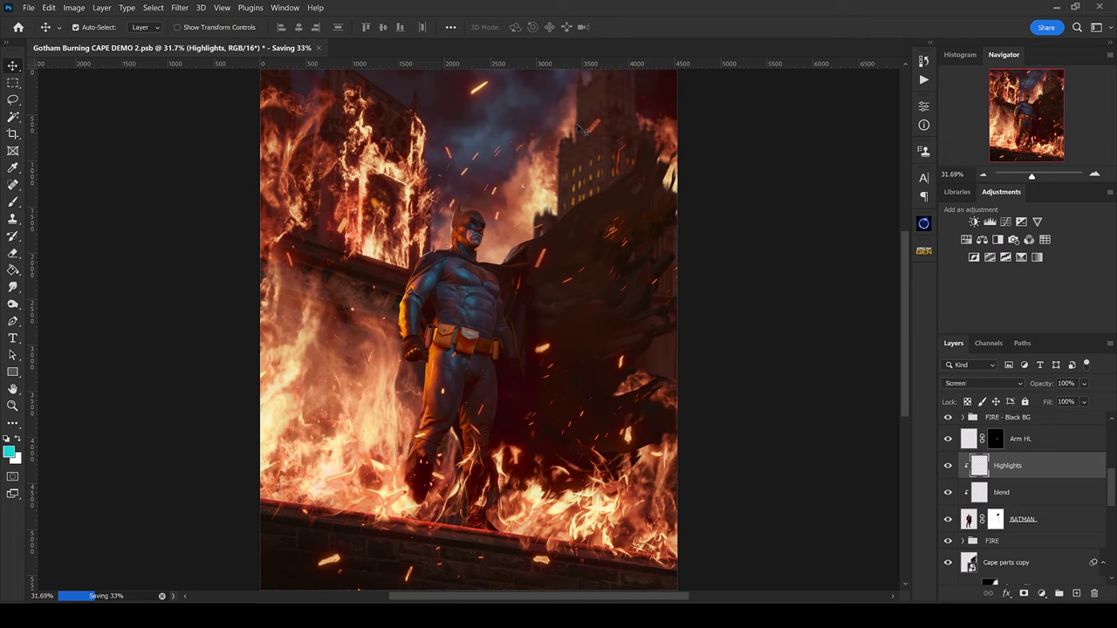
Step: Set up the Brush tool with a Soft Round tip at 0% hardness and 100 px for painting on Batman's upper body
key("ctrl")
key("ctrl+plus")
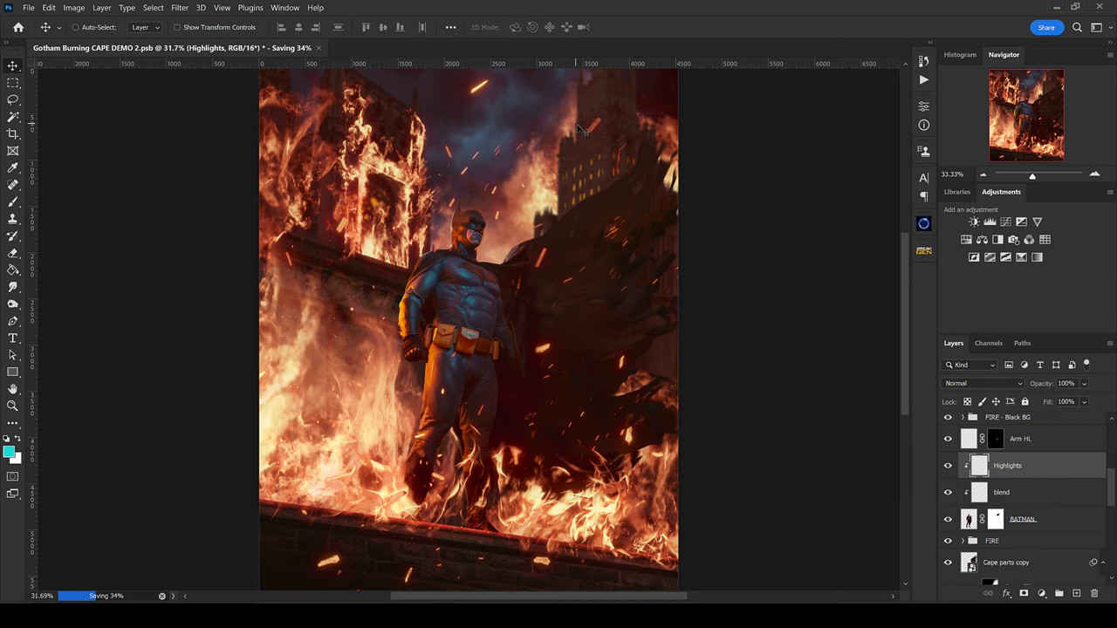
key("ctrl+plus")
key("ctrl+plus")
key("ctrl+plus")
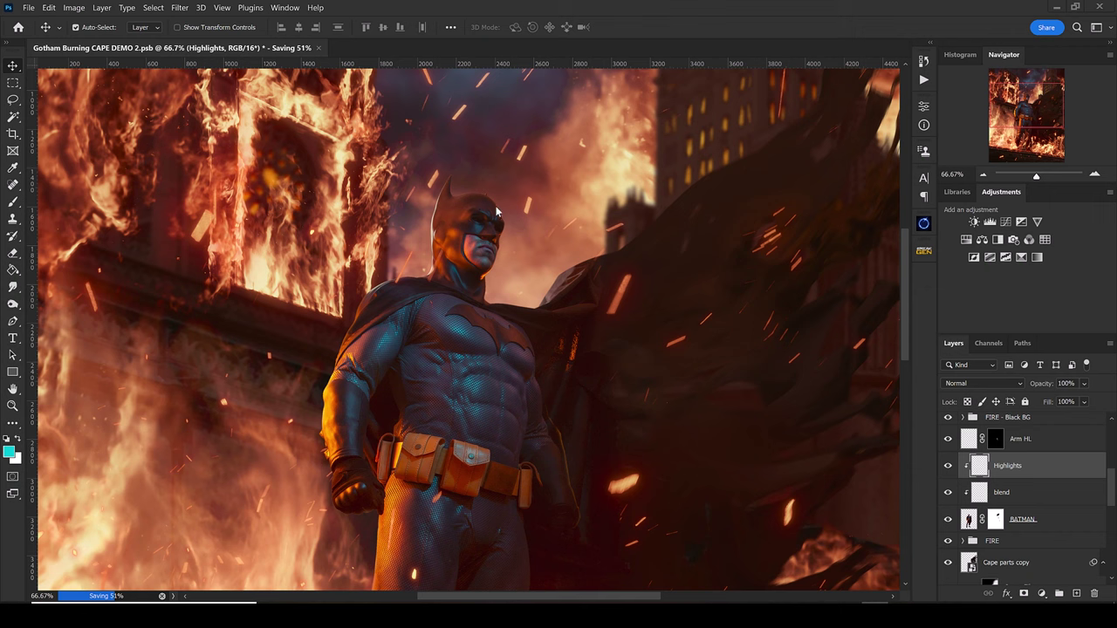
key("b")
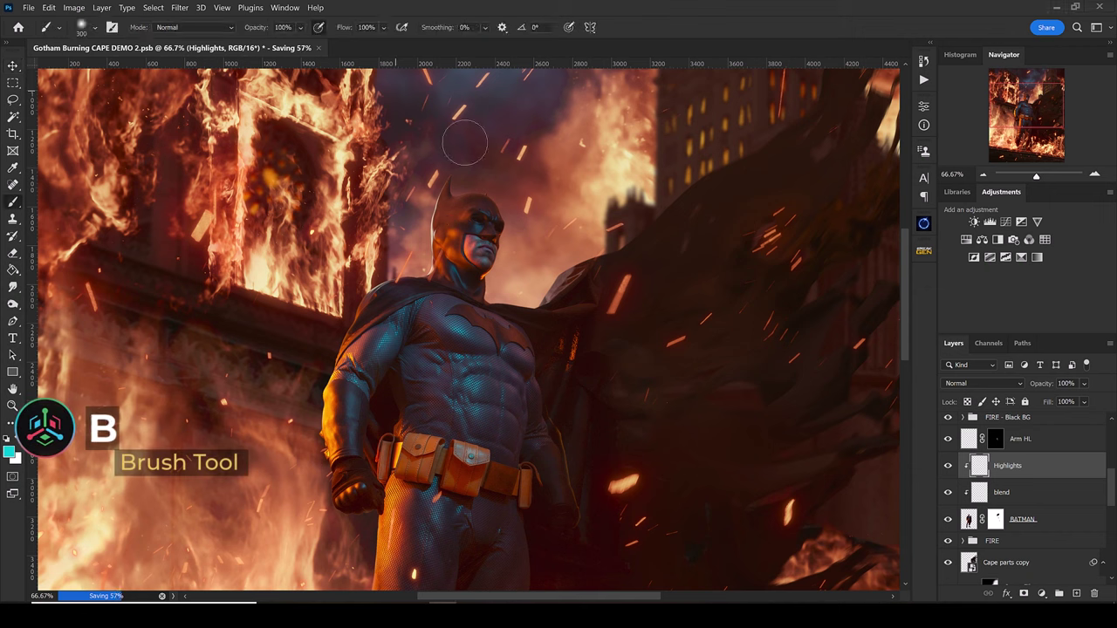
right_click(497, 172)
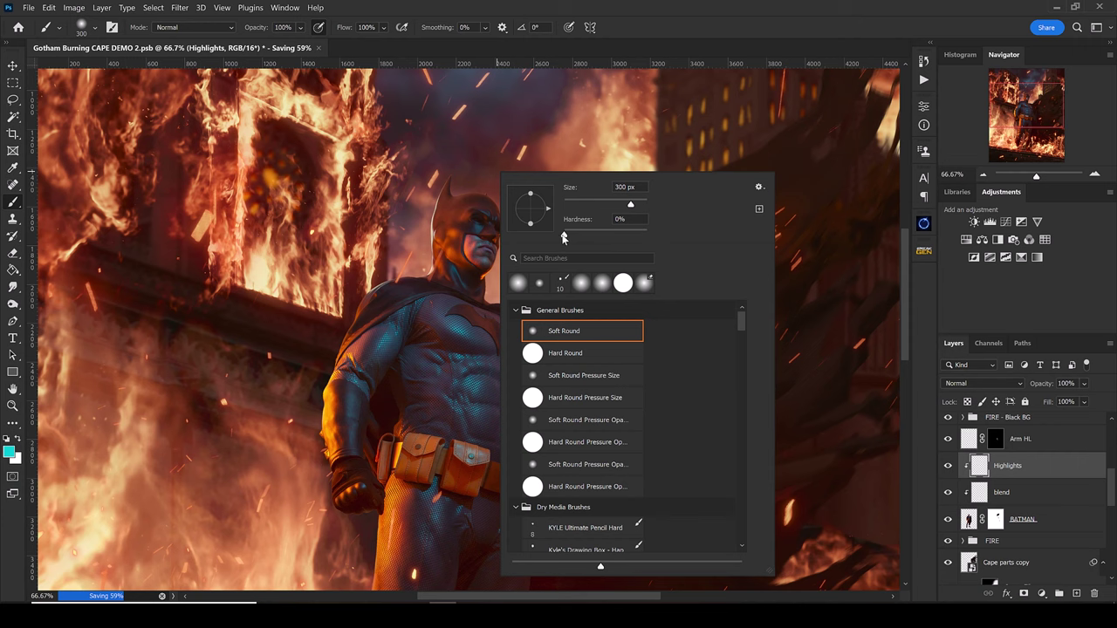
left_click(563, 235)
left_click_drag(631, 206, 617, 207)
key("Escape")
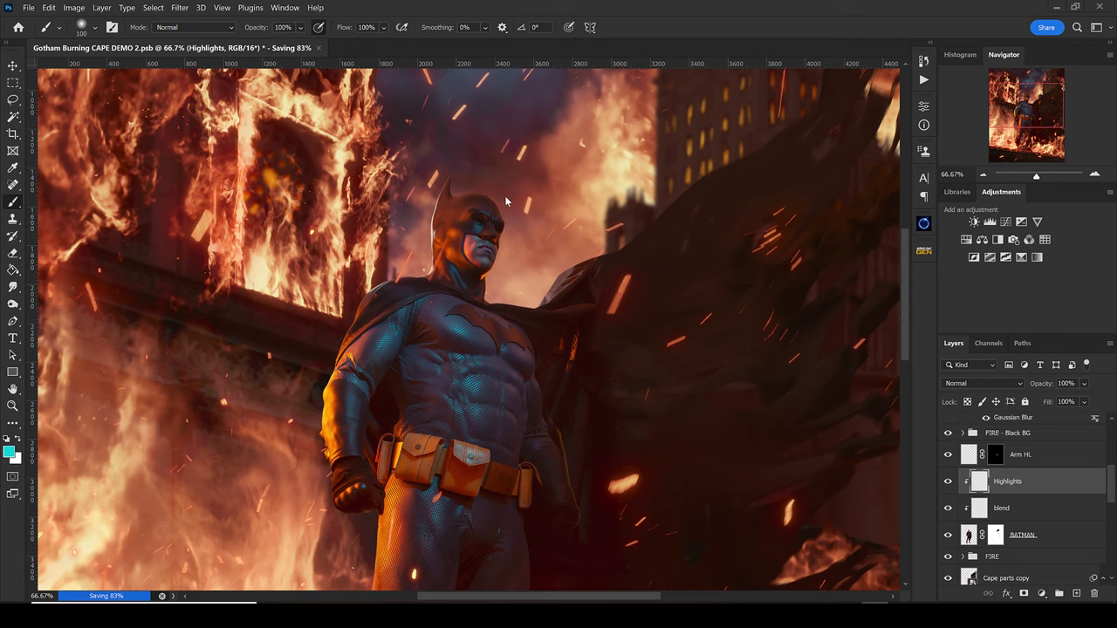
Step: Sample a warm orange from the fiery background and paint soft rim highlights along Batman's cowl, neck and cape shoulder with a 35–40 px brush
key("i")
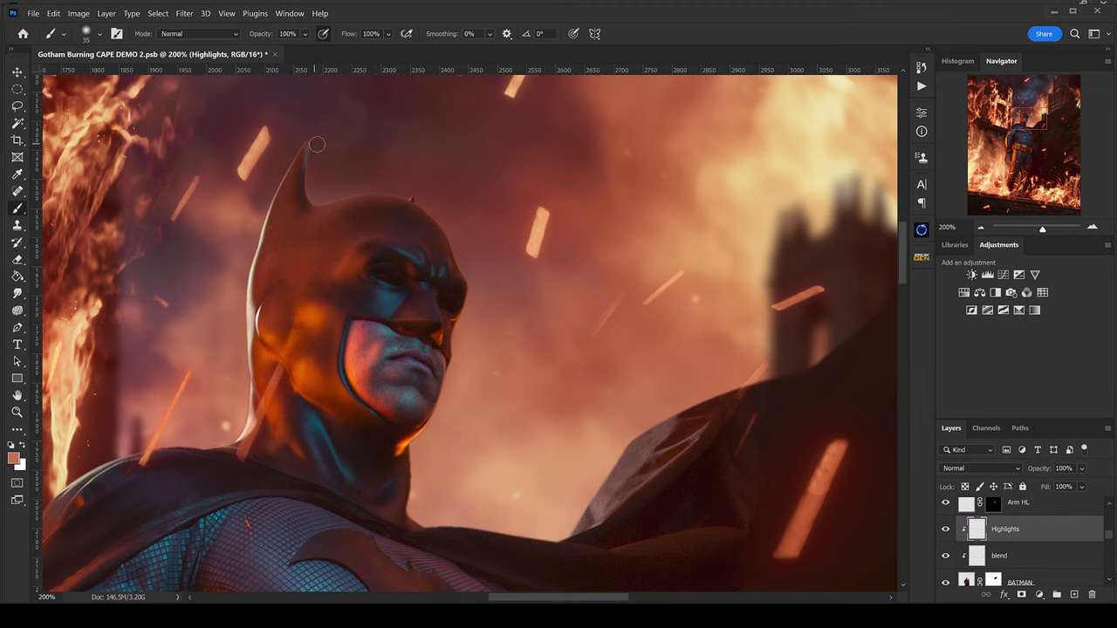
mouse_move(302, 174)
left_mouse_down()
mouse_move(309, 202)
mouse_move(431, 207)
mouse_move(457, 244)
mouse_move(464, 296)
mouse_move(483, 284)
mouse_move(450, 357)
left_mouse_up()
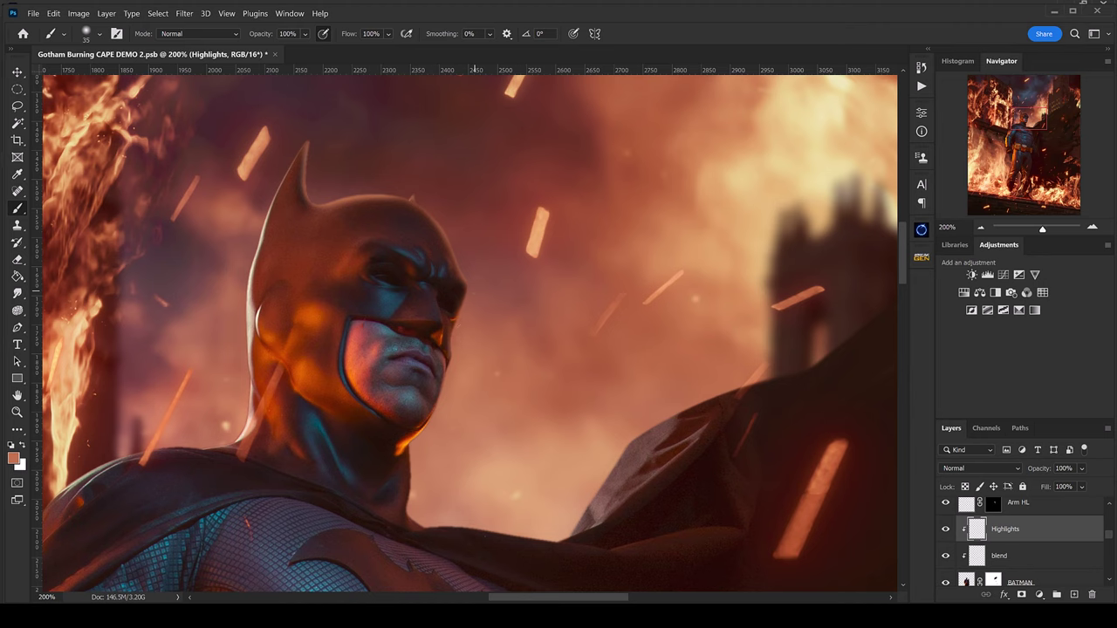
left_click_drag(408, 449, 403, 517)
mouse_move(417, 451)
left_mouse_down()
mouse_move(406, 518)
mouse_move(428, 530)
left_mouse_up()
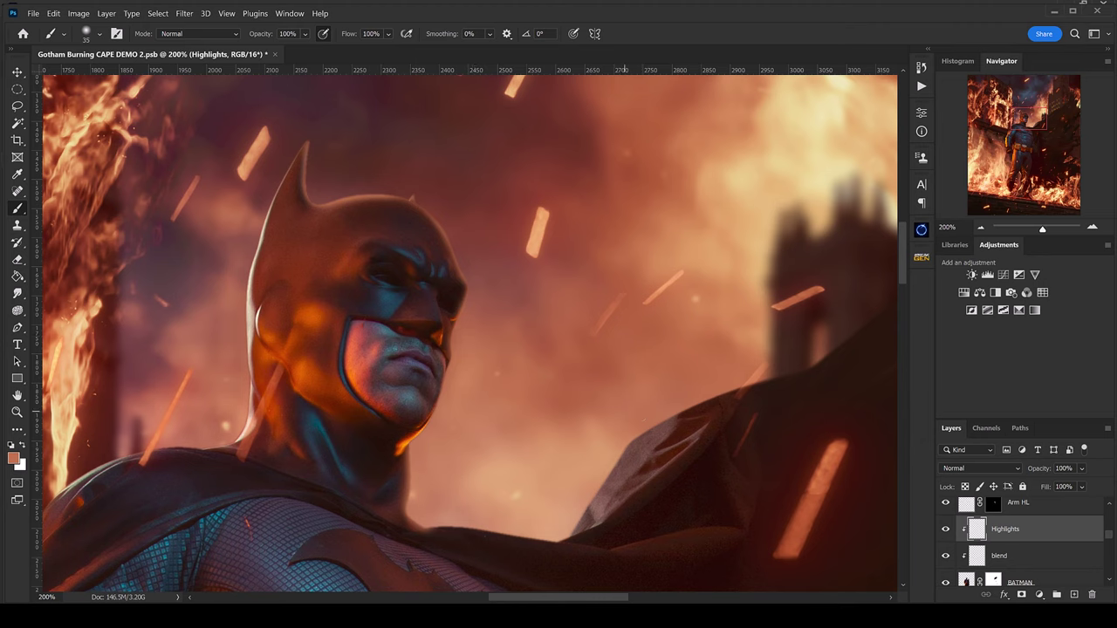
key("bracketright")
left_click_drag(214, 449, 113, 462)
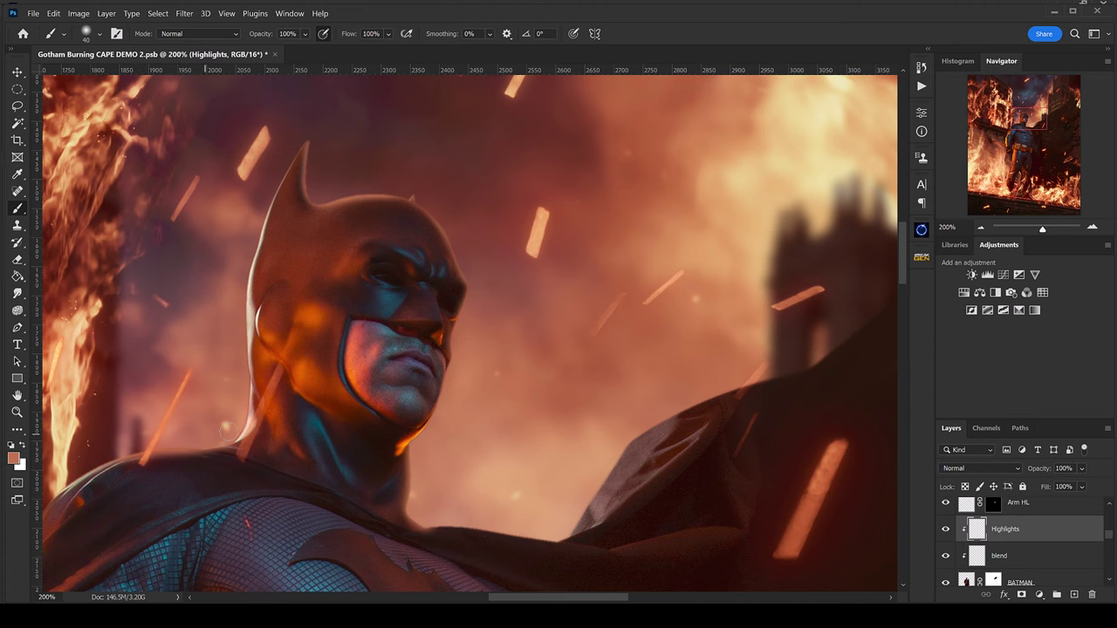
key("bracketleft")
Step: Examine the lighting on Batman's whole figure, from the cowl down to the boots and back to the head
key("ctrl+minus")
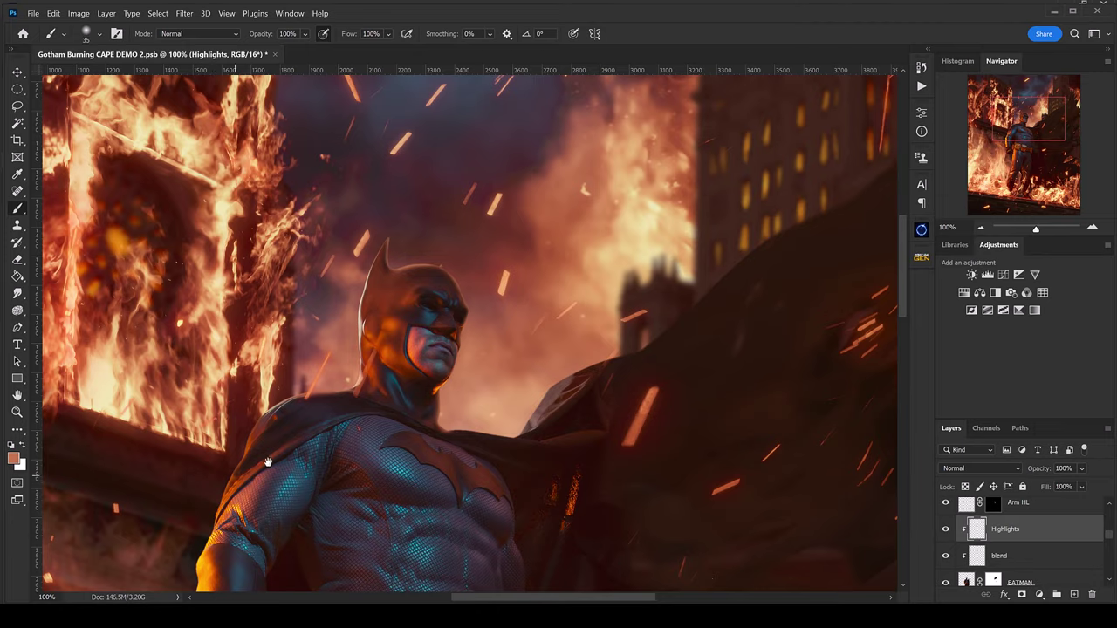
key("space")
left_click_drag(280, 455, 486, 346)
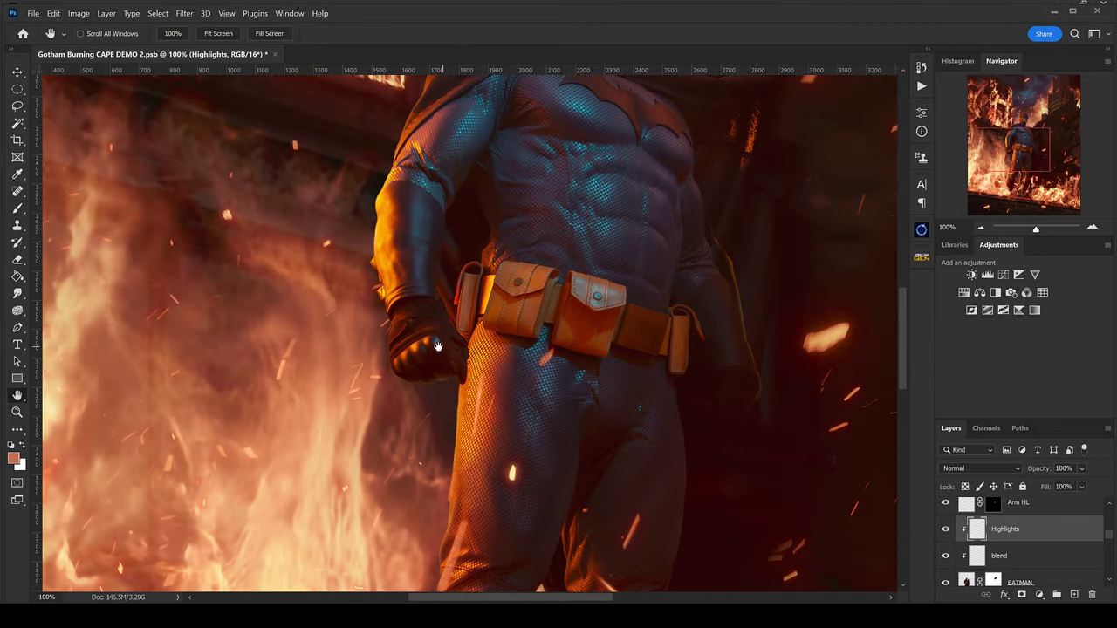
scroll(434, 362, "down", 5)
scroll(439, 363, "down", 4)
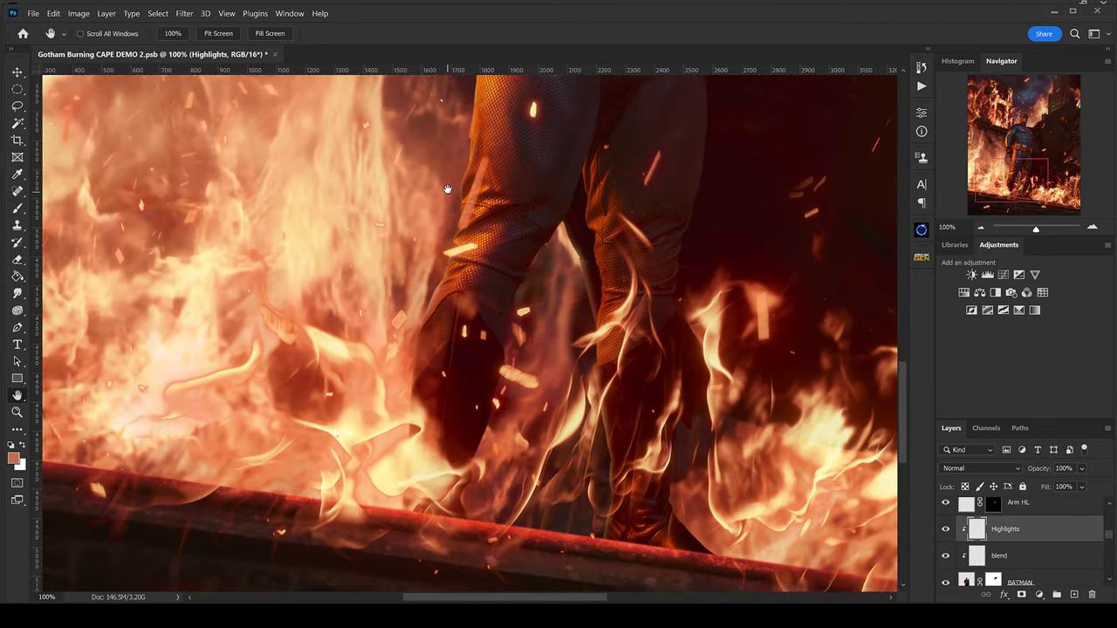
scroll(402, 427, "up", 10)
scroll(367, 484, "up", 6)
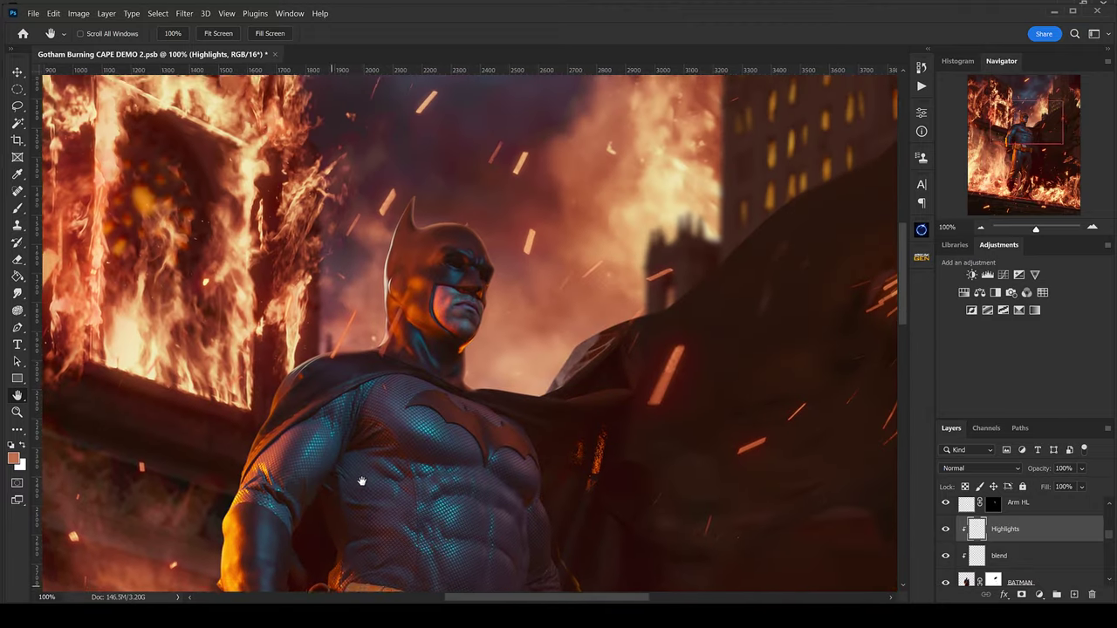
scroll(440, 272, "up", 1)
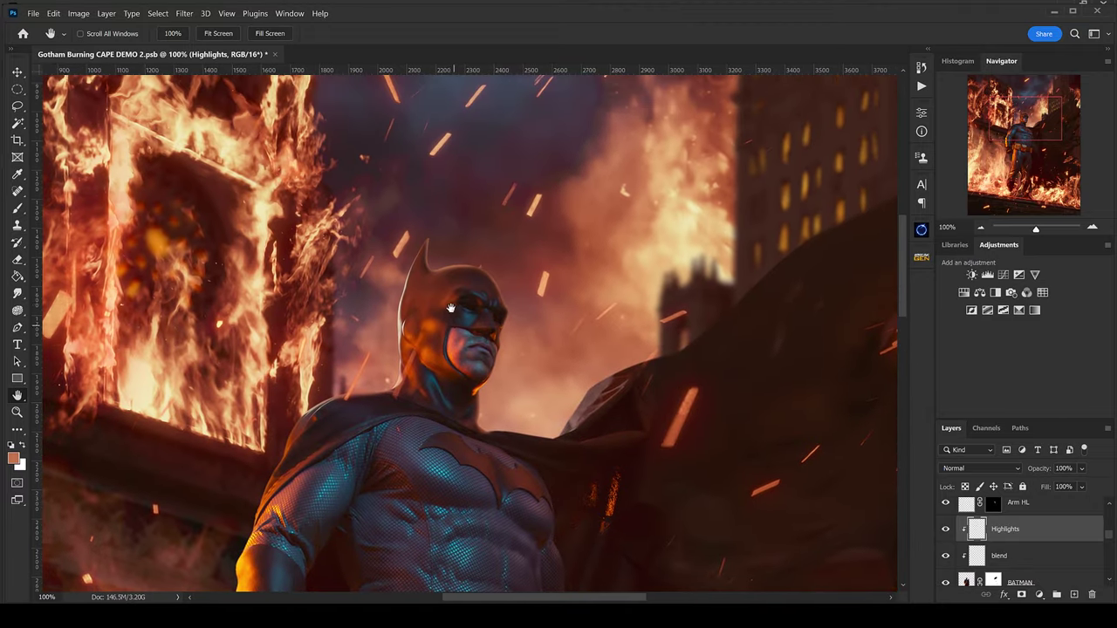
scroll(462, 333, "up", 3)
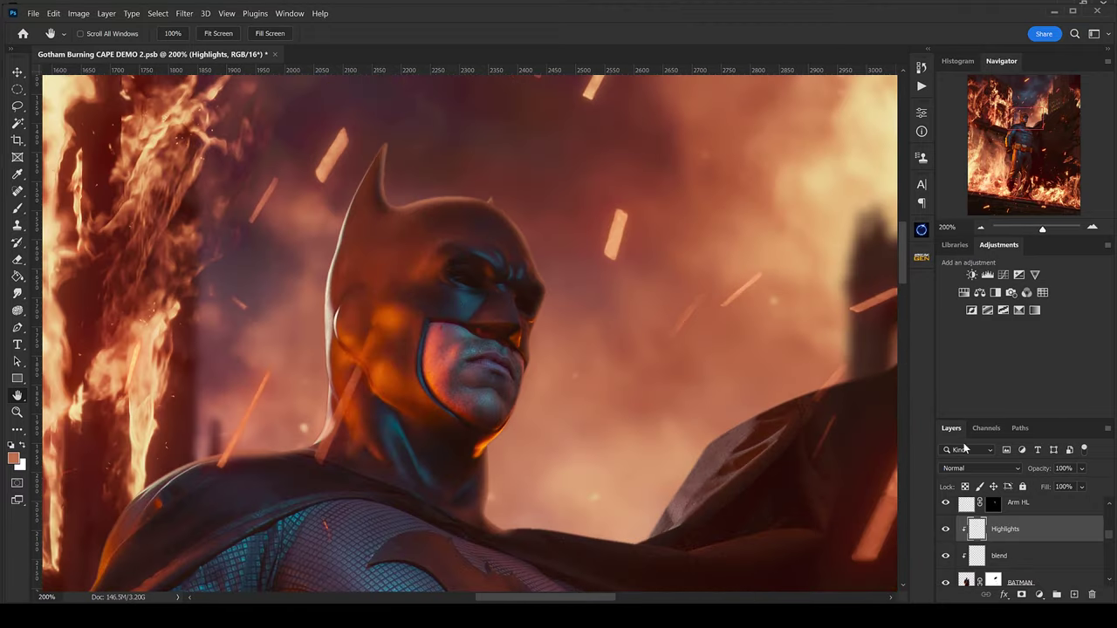
Step: Set the Highlights layer's blend mode to Color Dodge and compare the image with the layer hidden and shown
left_click(1005, 468)
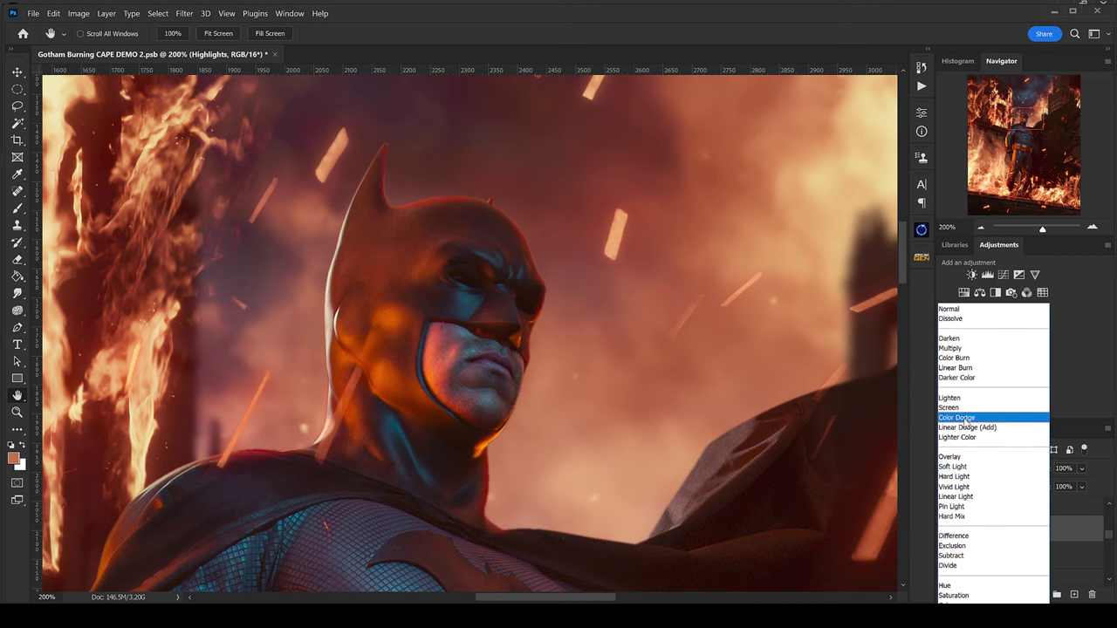
left_click(963, 418)
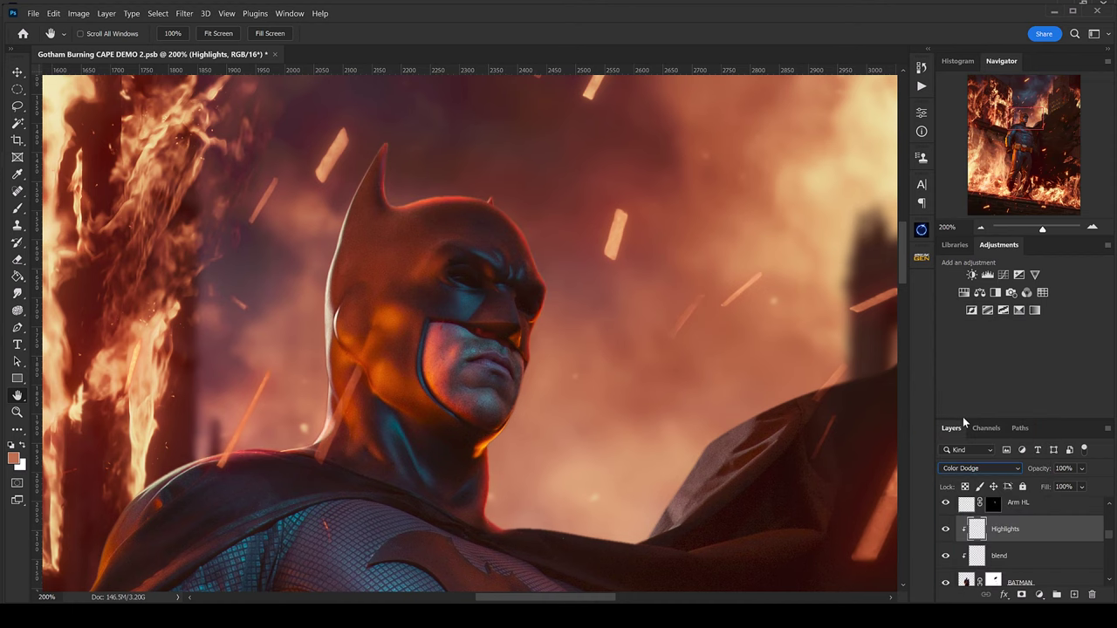
left_click(945, 529)
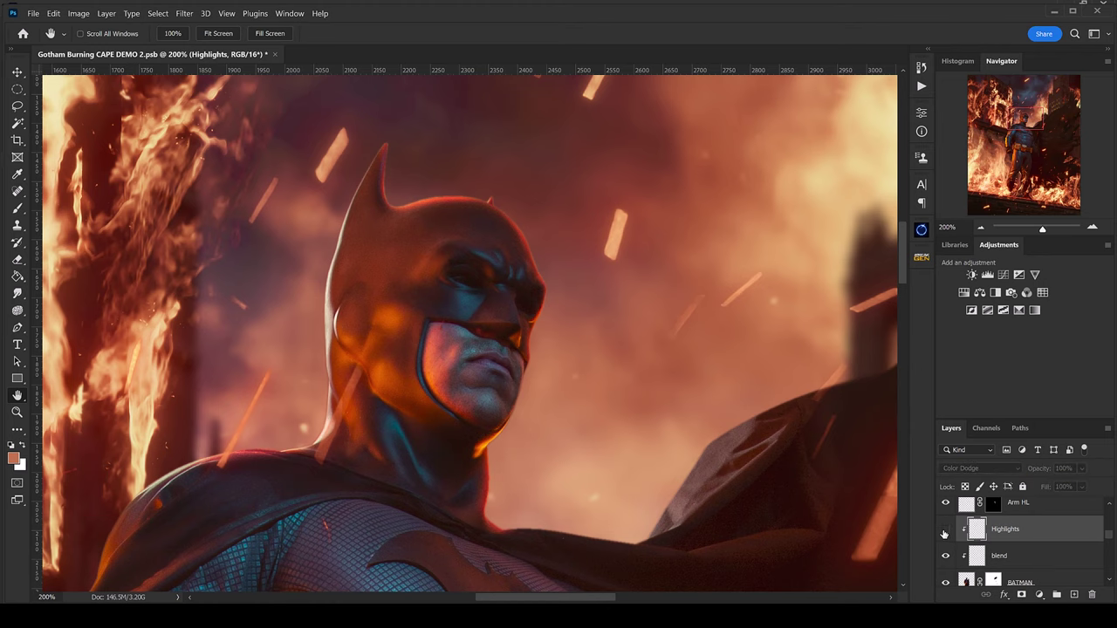
left_click(945, 529)
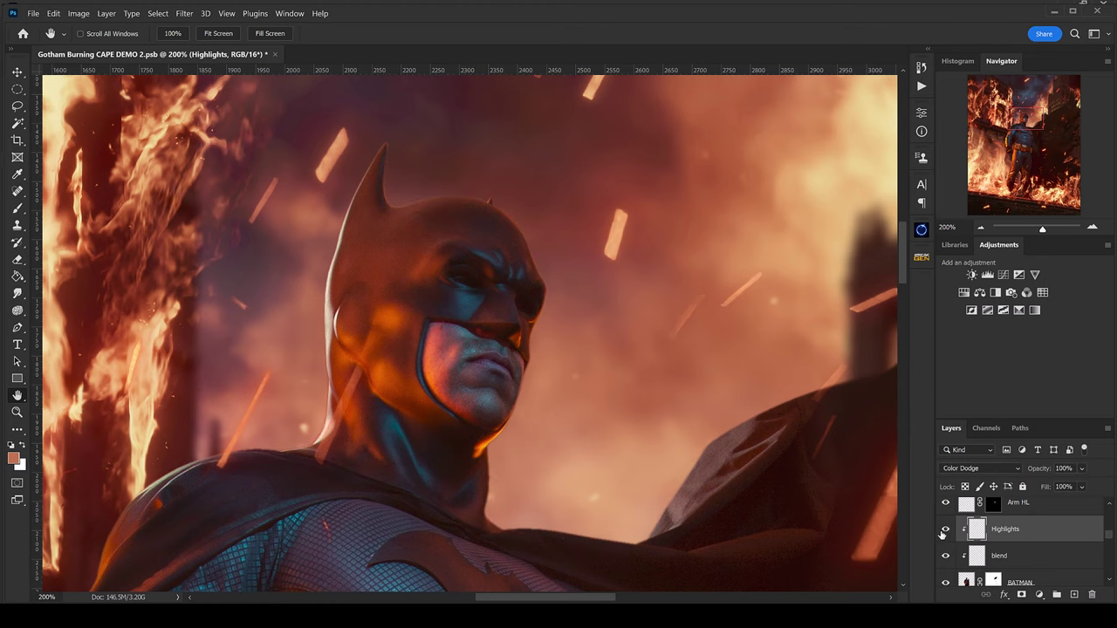